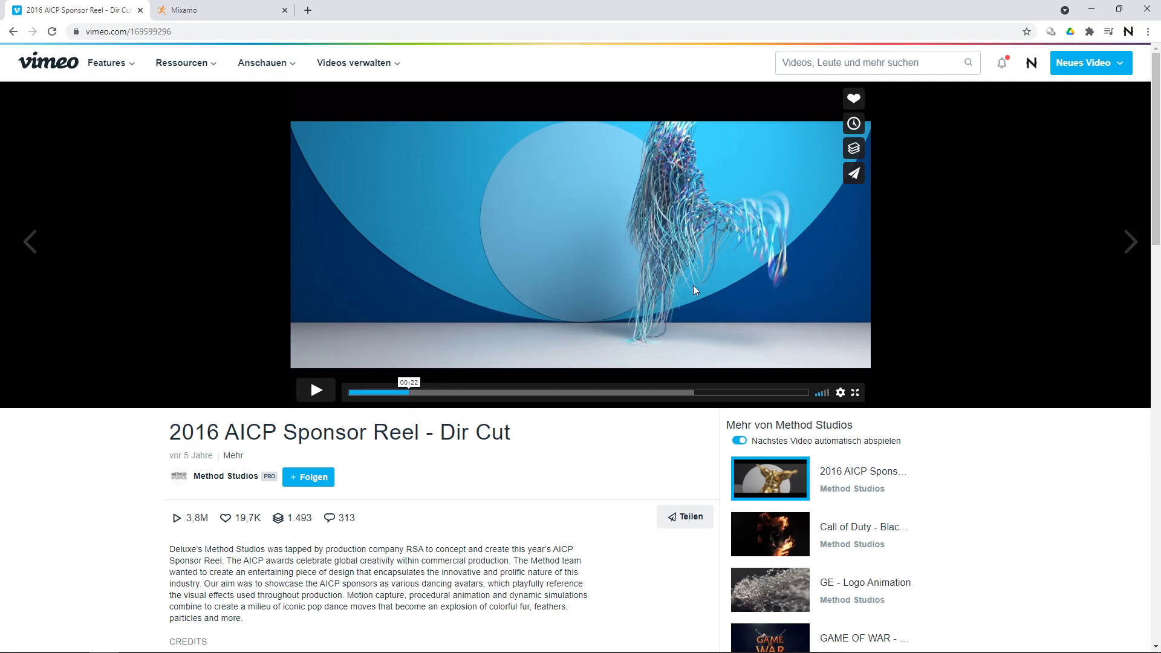
- Switch to the Mixamo page, open the download settings for the Dancing animation and set the frame rate to 24
{"action": "key", "text": "ctrl+Tab"}
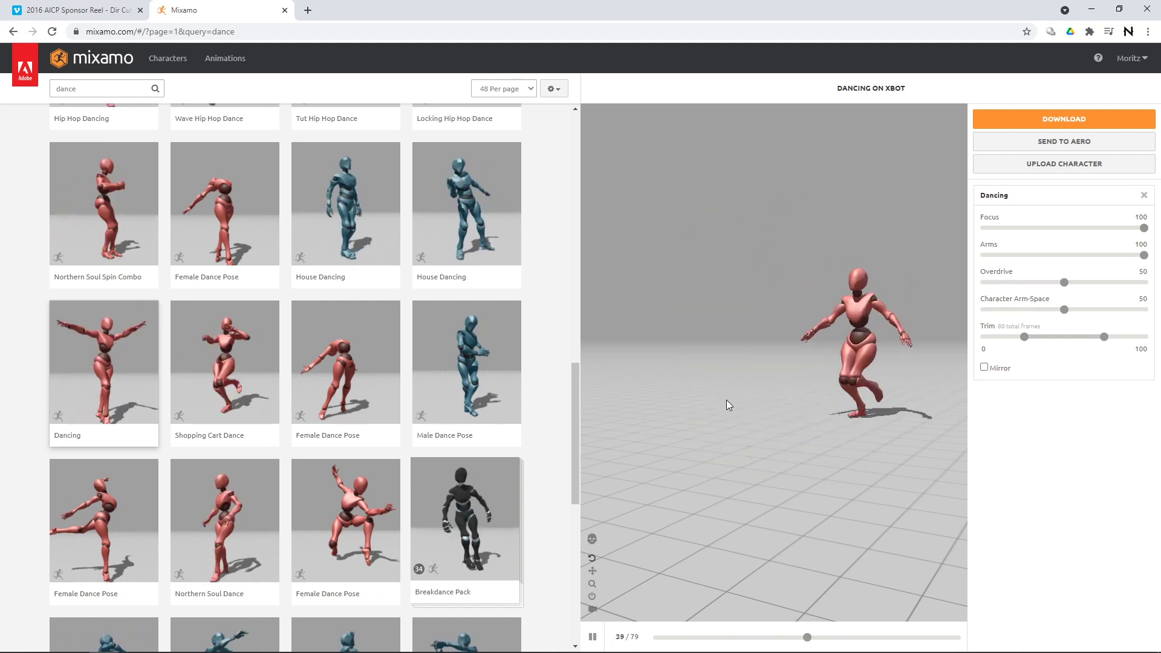
{"action": "left_click", "coordinate": [1062, 119]}
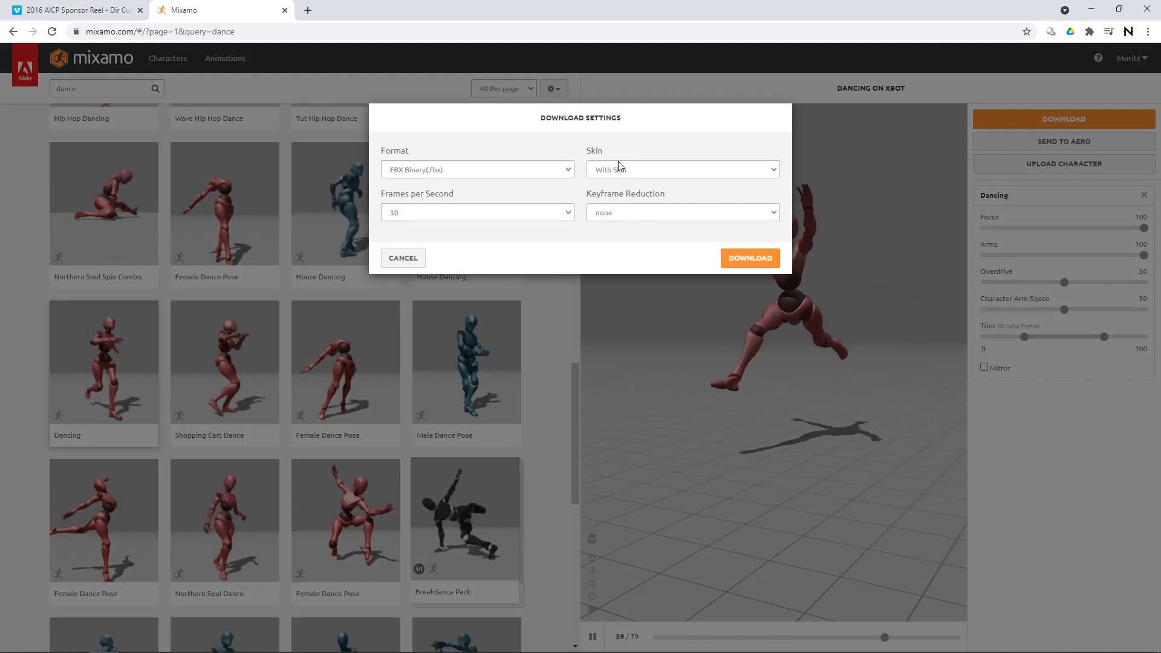
{"action": "left_click", "coordinate": [569, 213]}
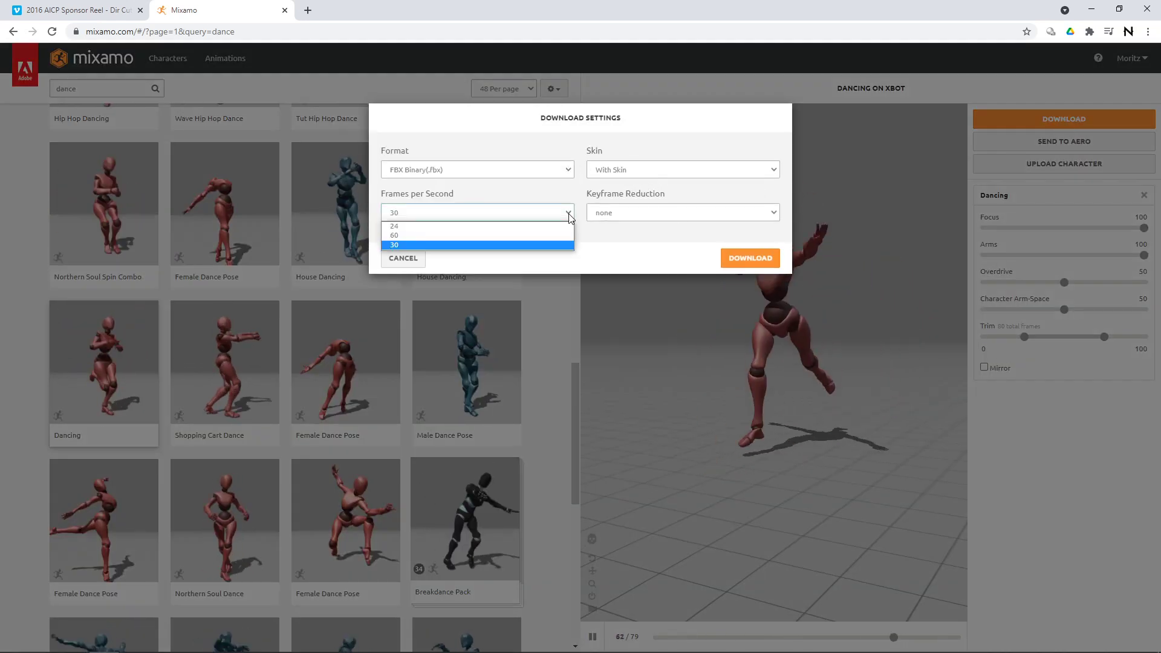
{"action": "left_click", "coordinate": [466, 226]}
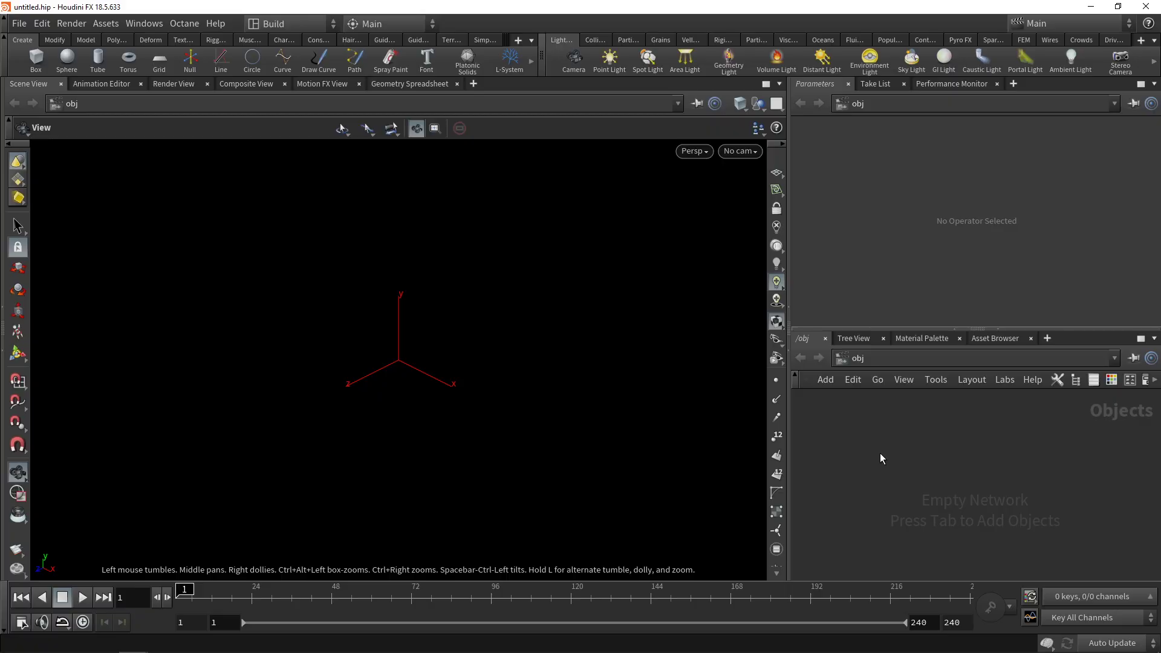
- Switch to Houdini, create a Geometry object, go inside it and widen the network area
{"action": "key", "text": "Tab"}
{"action": "type", "text": "geo"}
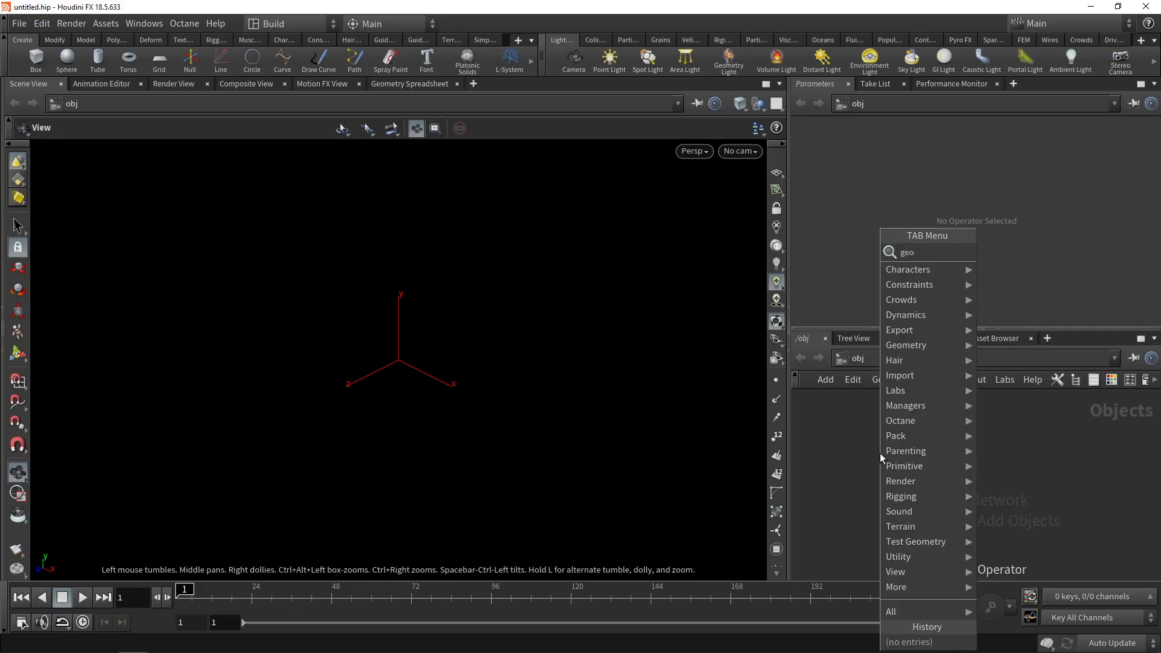
{"action": "key", "text": "Return"}
{"action": "left_click", "coordinate": [880, 452]}
{"action": "double_click", "coordinate": [880, 452]}
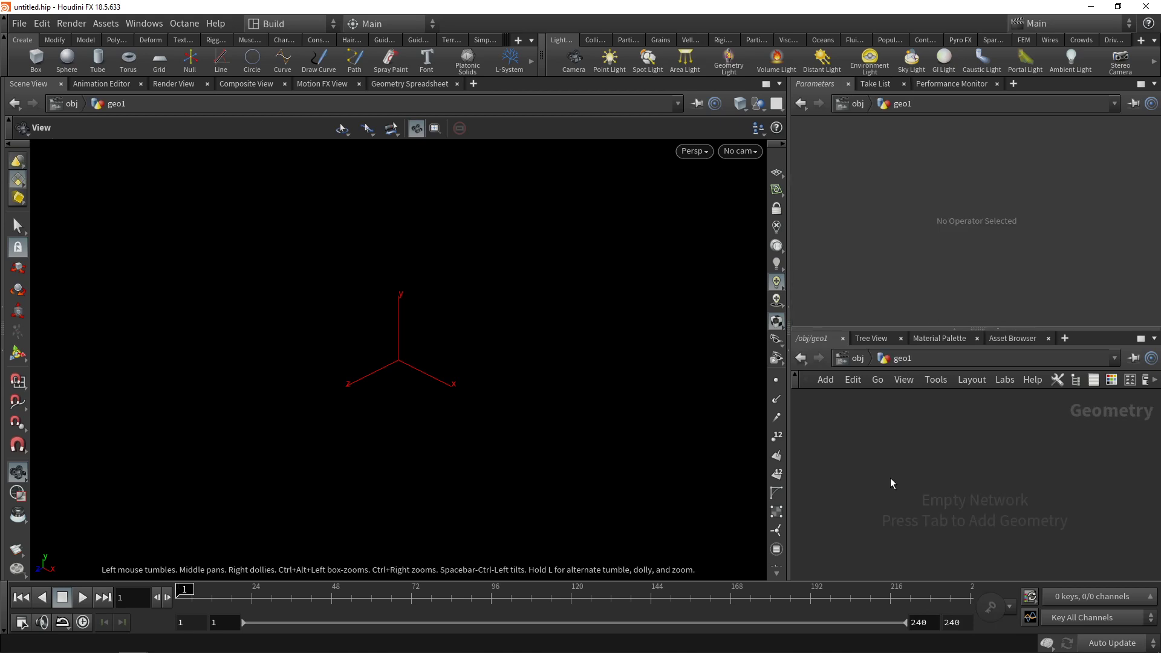
{"action": "left_click_drag", "start_coordinate": [789, 427], "coordinate": [692, 427]}
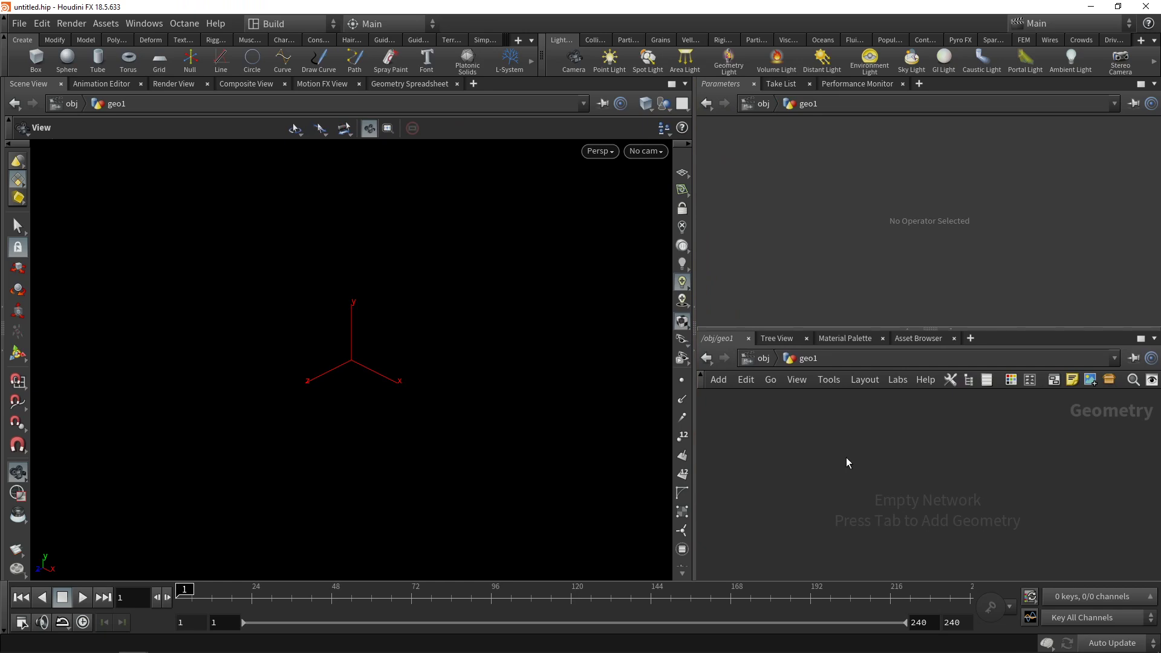
- Add an FBX Character Import node to the geometry network
{"action": "key", "text": "Tab"}
{"action": "type", "text": "fbxcha"}
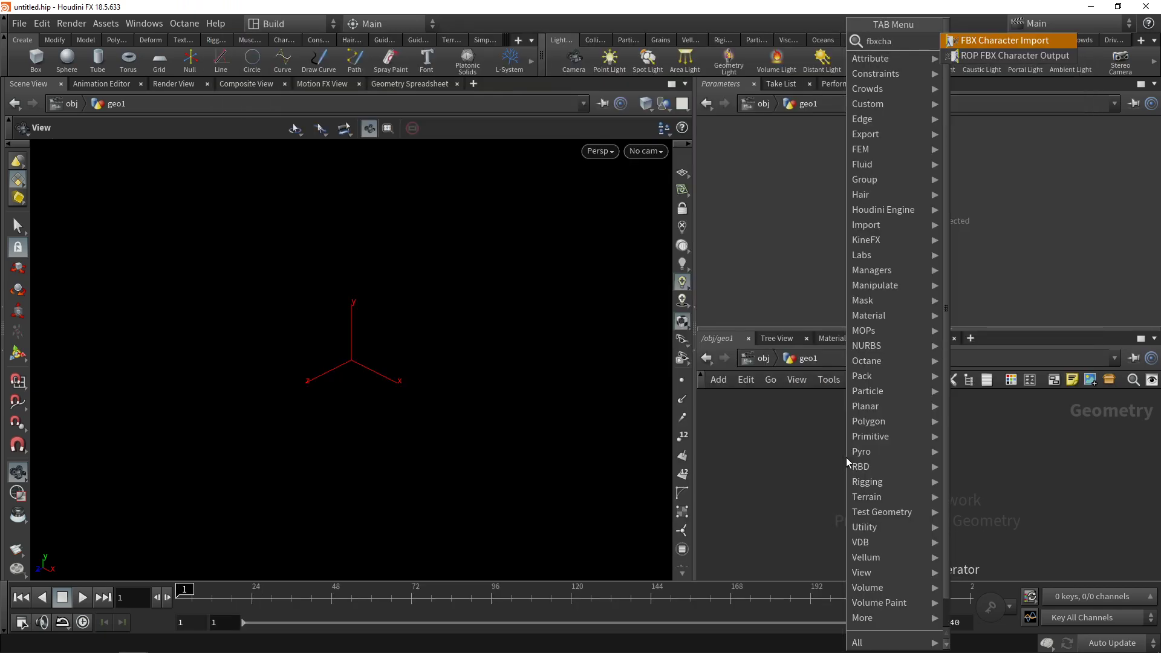
{"action": "key", "text": "Return"}
{"action": "left_click", "coordinate": [847, 457]}
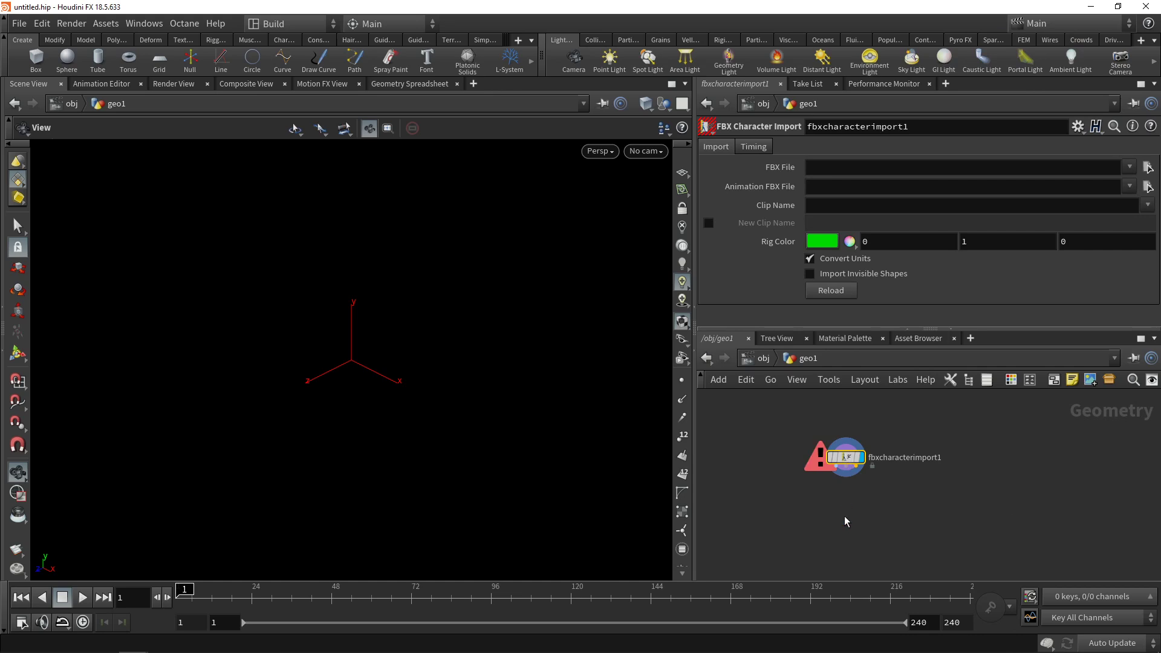
- Load Dancing.fbx from the $HIP folder as the import node's FBX file
{"action": "left_click", "coordinate": [1148, 168]}
{"action": "left_click", "coordinate": [627, 209]}
{"action": "scroll", "coordinate": [971, 259], "scroll_direction": "down", "scroll_amount": 6}
{"action": "left_click", "coordinate": [1028, 58]}
{"action": "left_click", "coordinate": [806, 155]}
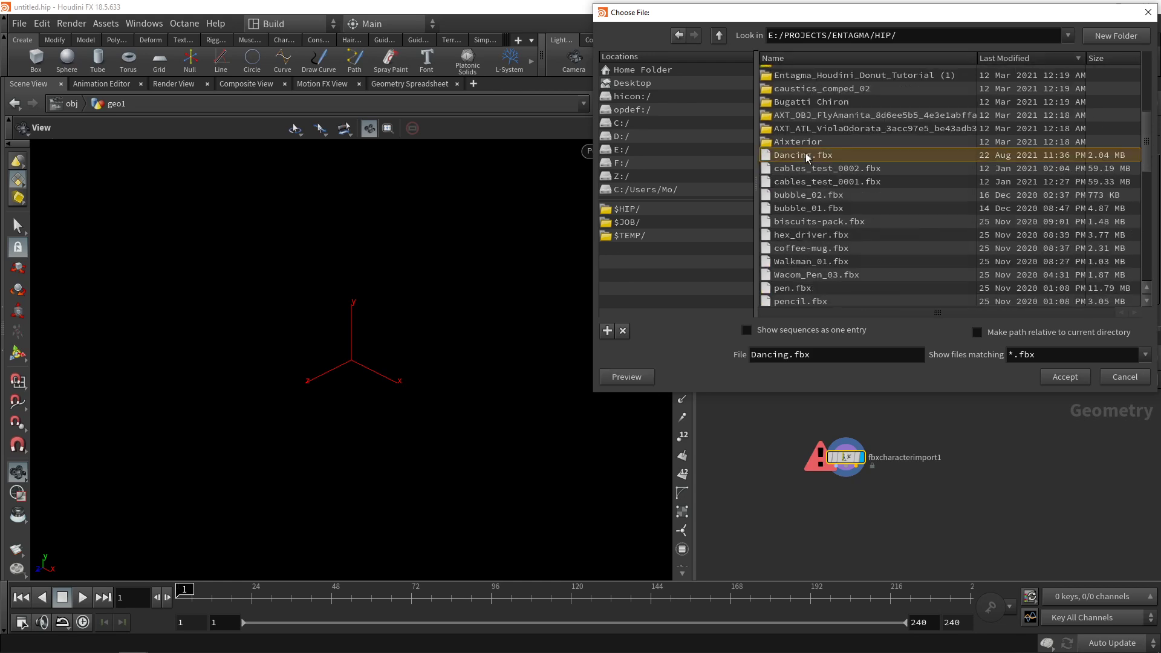
{"action": "left_click", "coordinate": [1065, 377]}
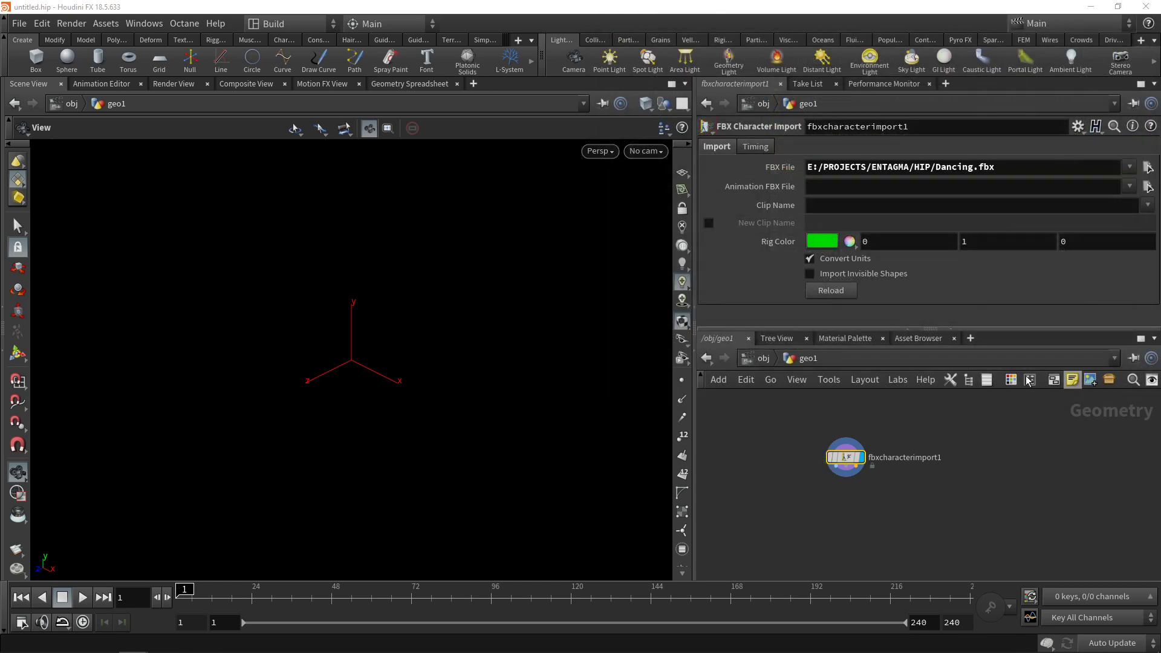
- Turn on real-time playback and briefly play the timeline with the imported character framed
{"action": "mouse_move", "coordinate": [361, 343]}
{"action": "left_mouse_down"}
{"action": "mouse_move", "coordinate": [397, 347]}
{"action": "mouse_move", "coordinate": [433, 326]}
{"action": "mouse_move", "coordinate": [407, 322]}
{"action": "mouse_move", "coordinate": [374, 345]}
{"action": "left_mouse_up"}
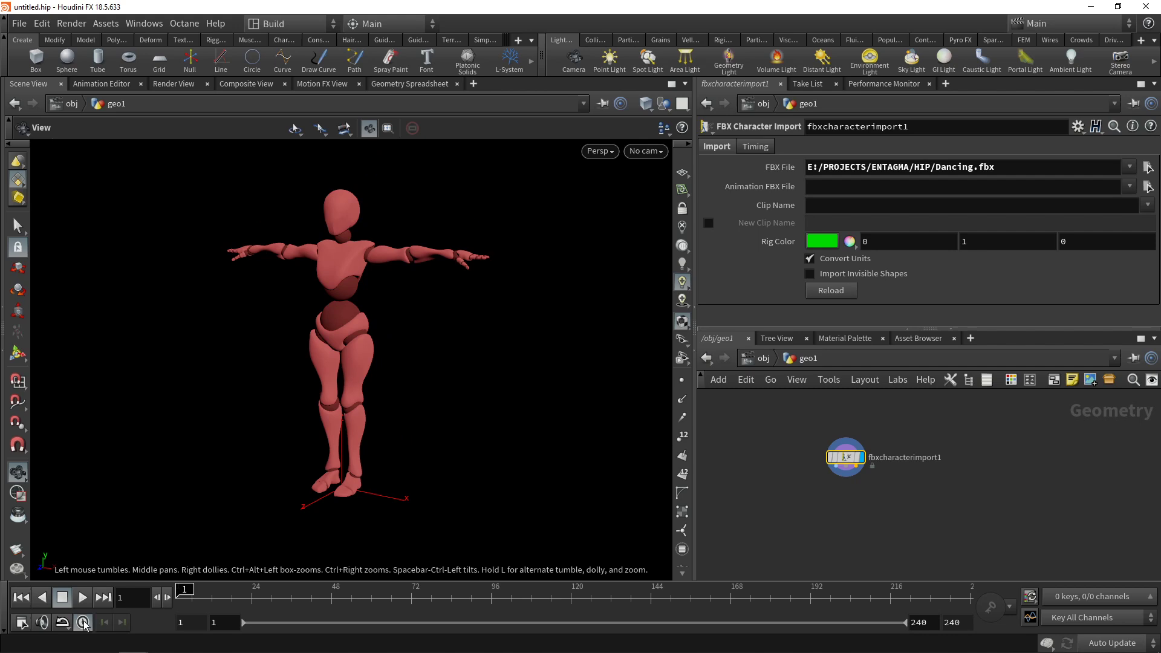
{"action": "left_click", "coordinate": [84, 598]}
{"action": "left_click", "coordinate": [62, 597]}
{"action": "scroll", "coordinate": [846, 466], "scroll_direction": "up", "scroll_amount": 2}
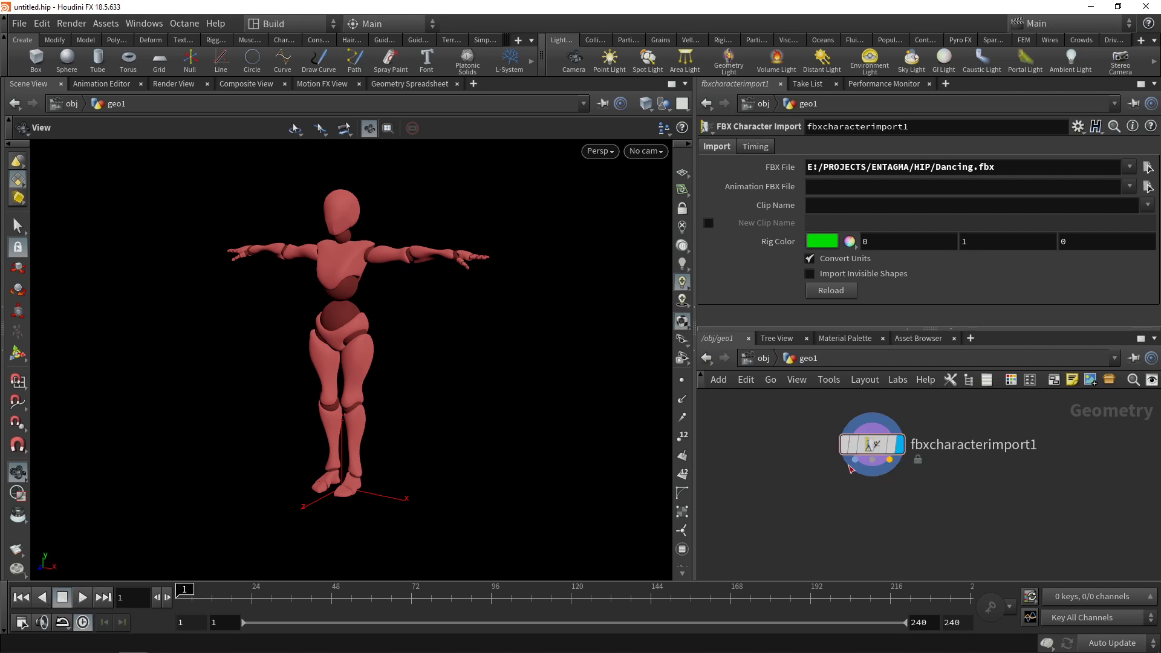
- Add a Null node, wire the FBX import's Rest Geometry output into it and play the timeline
{"action": "key", "text": "Tab"}
{"action": "type", "text": "null"}
{"action": "key", "text": "Return"}
{"action": "left_click", "coordinate": [812, 509]}
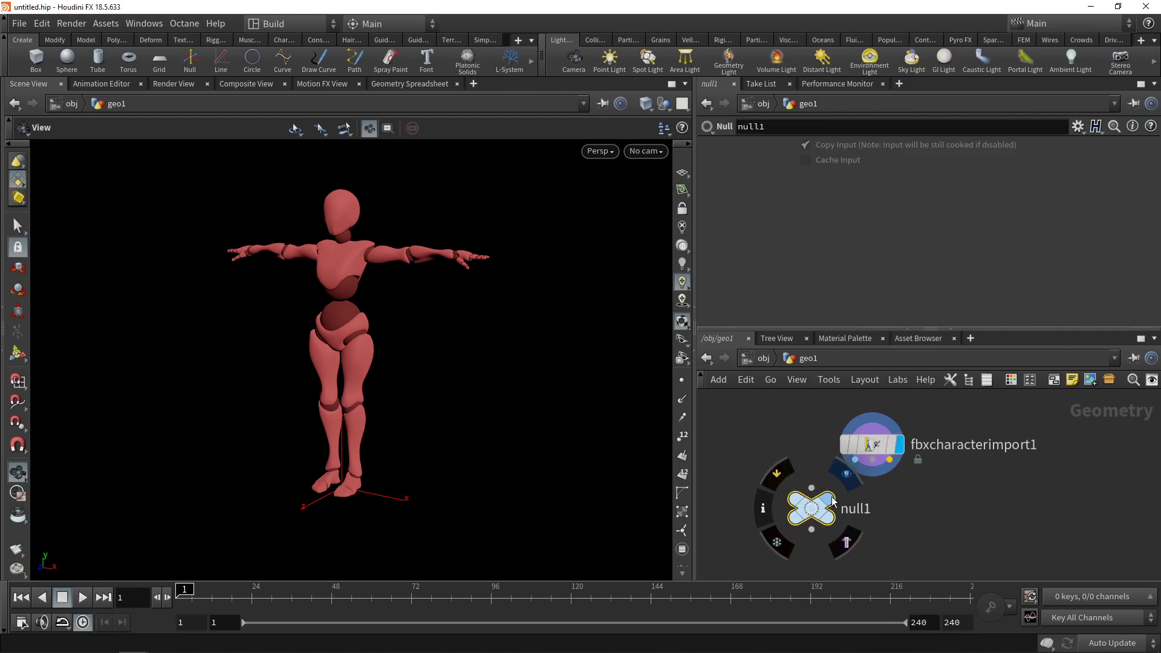
{"action": "left_click", "coordinate": [855, 459]}
{"action": "left_click", "coordinate": [811, 488]}
{"action": "left_click", "coordinate": [83, 597]}
{"action": "left_click", "coordinate": [62, 598]}
- Wire the FBX import's Capture Pose output into the Null instead and play the timeline
{"action": "left_click_drag", "start_coordinate": [811, 509], "coordinate": [816, 520]}
{"action": "left_click", "coordinate": [872, 460]}
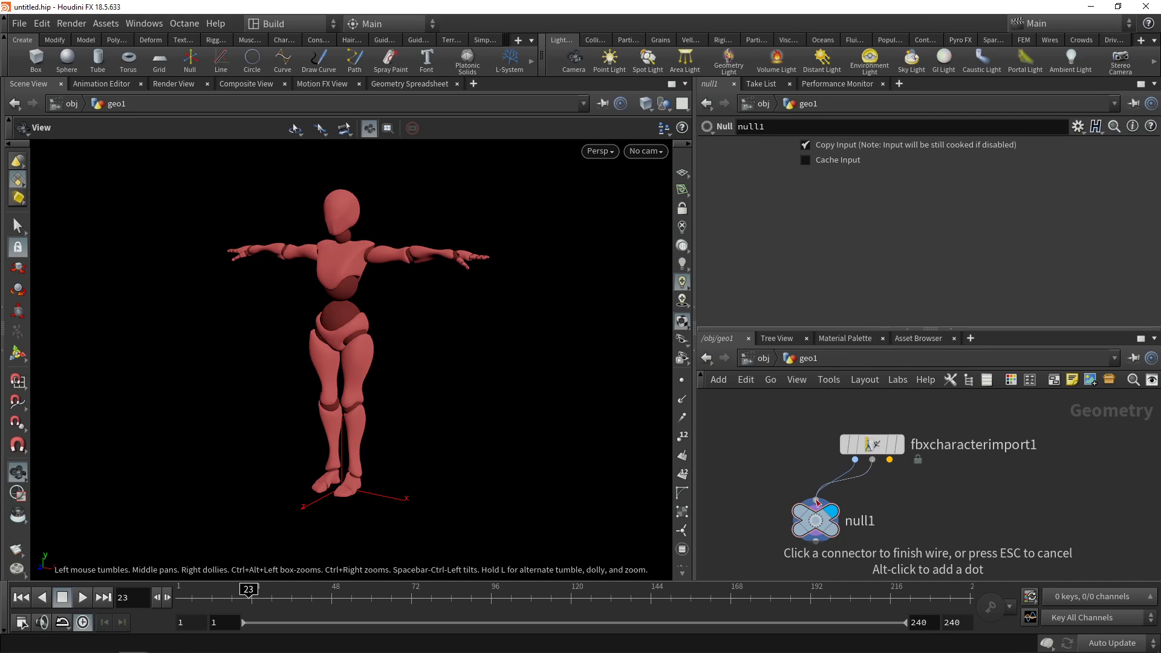
{"action": "left_click", "coordinate": [816, 500]}
{"action": "left_click", "coordinate": [82, 598]}
{"action": "left_click", "coordinate": [83, 597]}
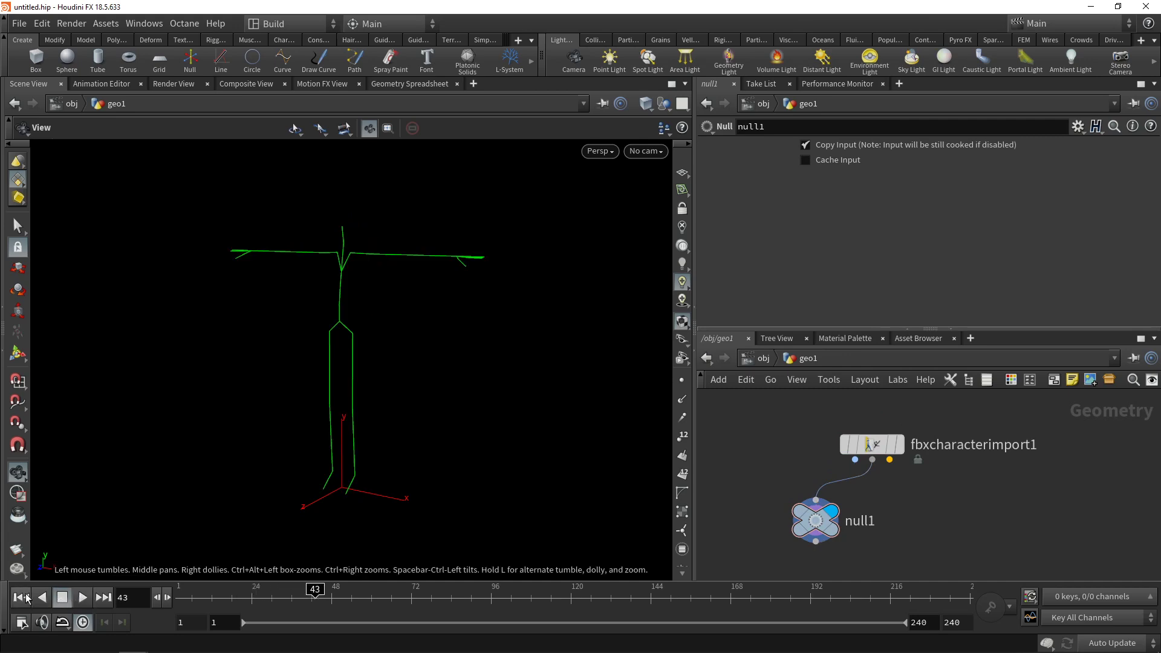
- Wire the Animated Pose output into the Null, play the skeleton's motion and return to the first frame
{"action": "left_click", "coordinate": [889, 460]}
{"action": "left_click", "coordinate": [816, 499]}
{"action": "key", "text": "ctrl+Left"}
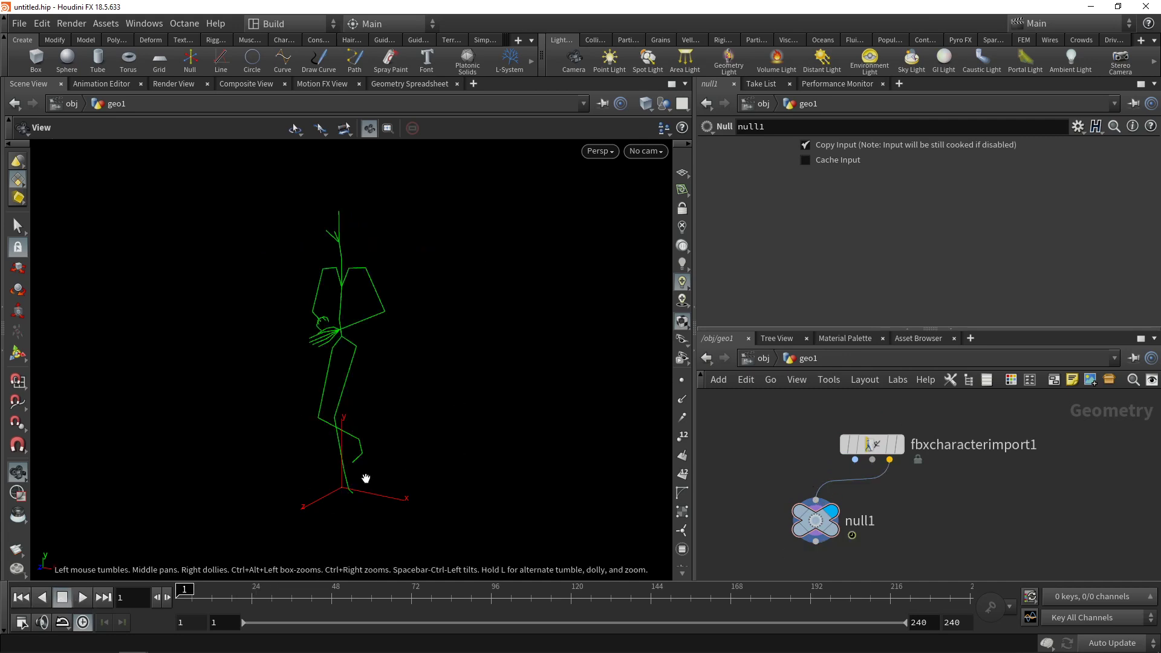
{"action": "right_click_drag", "start_coordinate": [363, 432], "coordinate": [112, 561]}
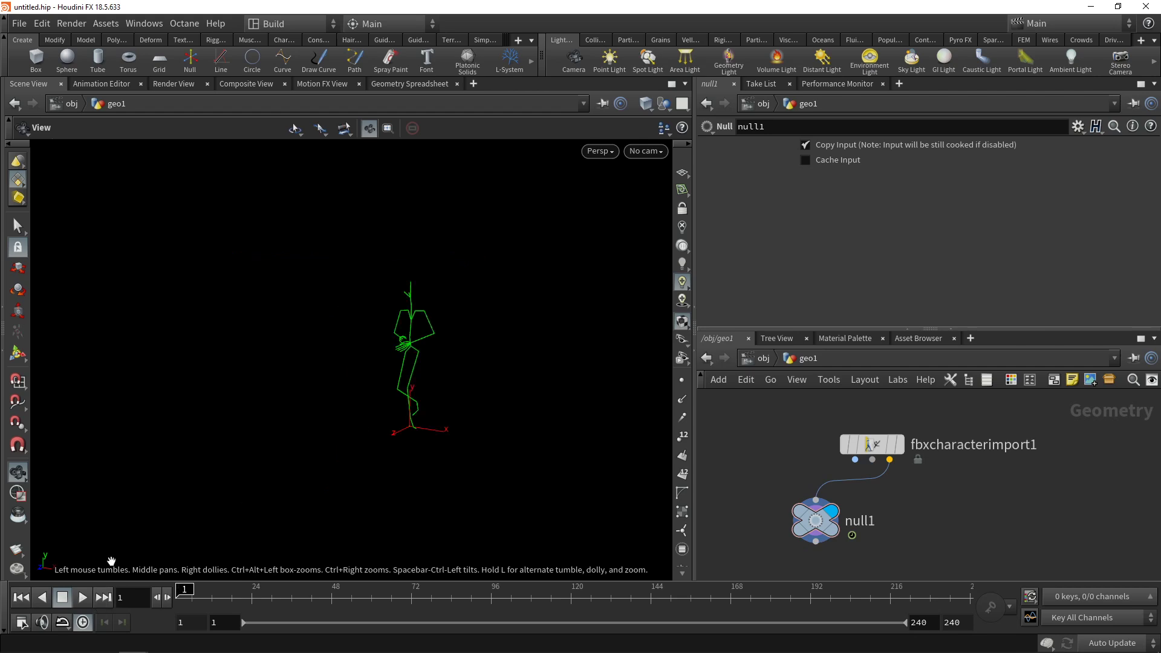
{"action": "left_click", "coordinate": [83, 597]}
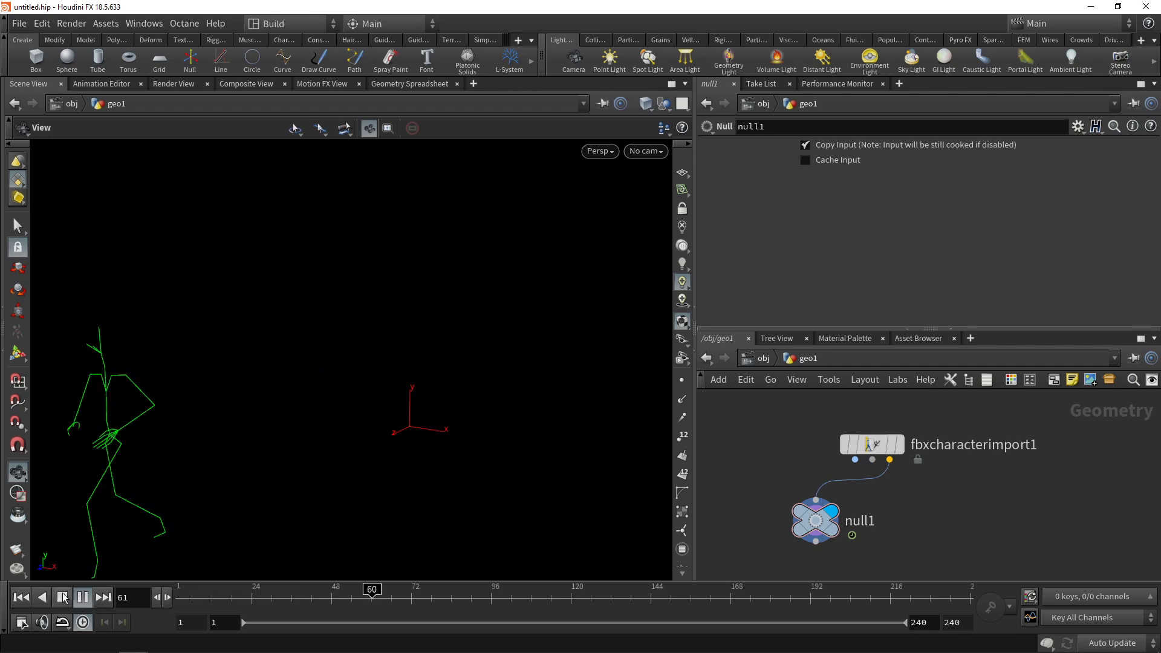
{"action": "left_click", "coordinate": [63, 598]}
{"action": "left_click", "coordinate": [21, 598]}
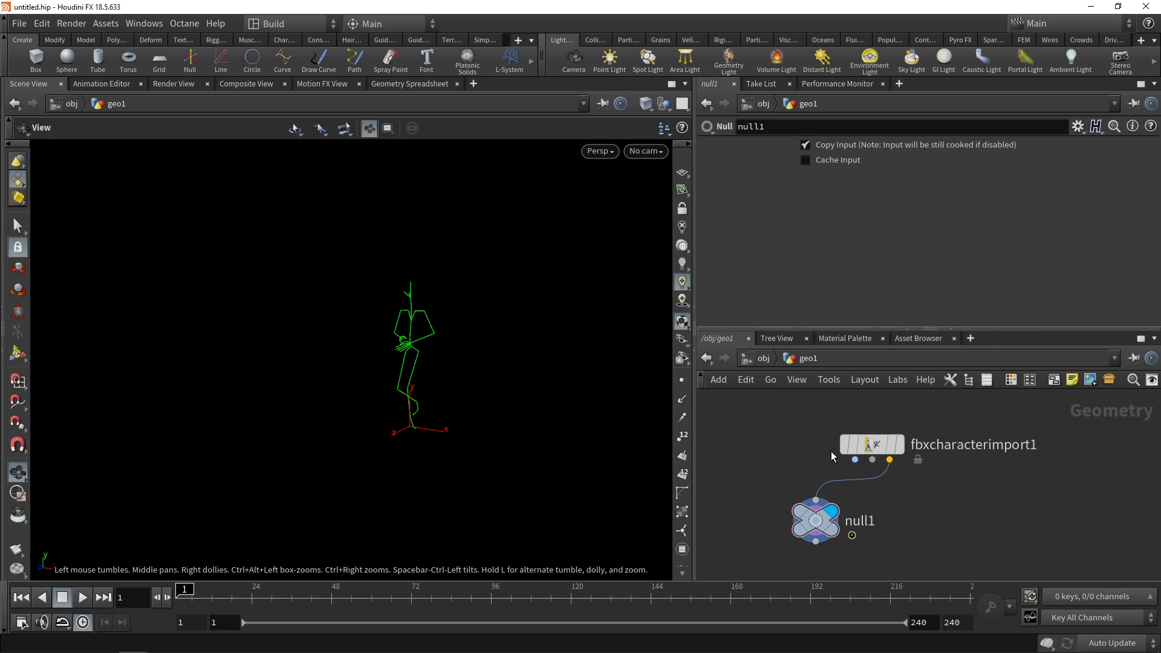
- Replace the Null with a Bone Deform node wired to all three outputs of the FBX import and display it
{"action": "key", "text": "Delete"}
{"action": "key", "text": "Tab"}
{"action": "type", "text": "bondef"}
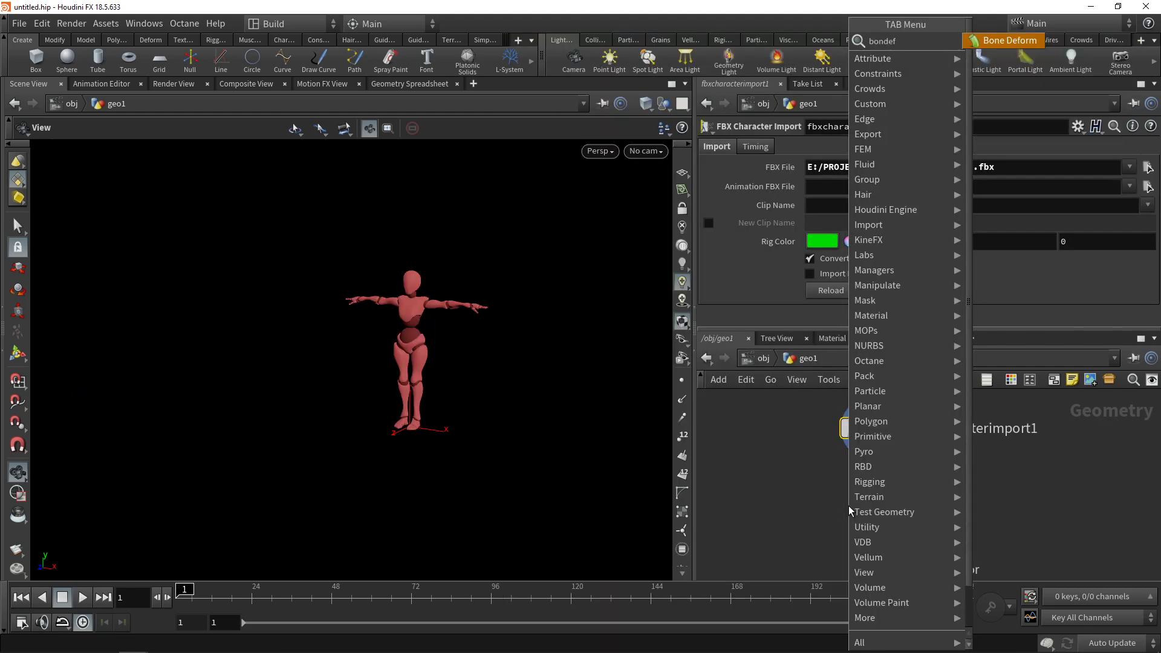
{"action": "key", "text": "Return"}
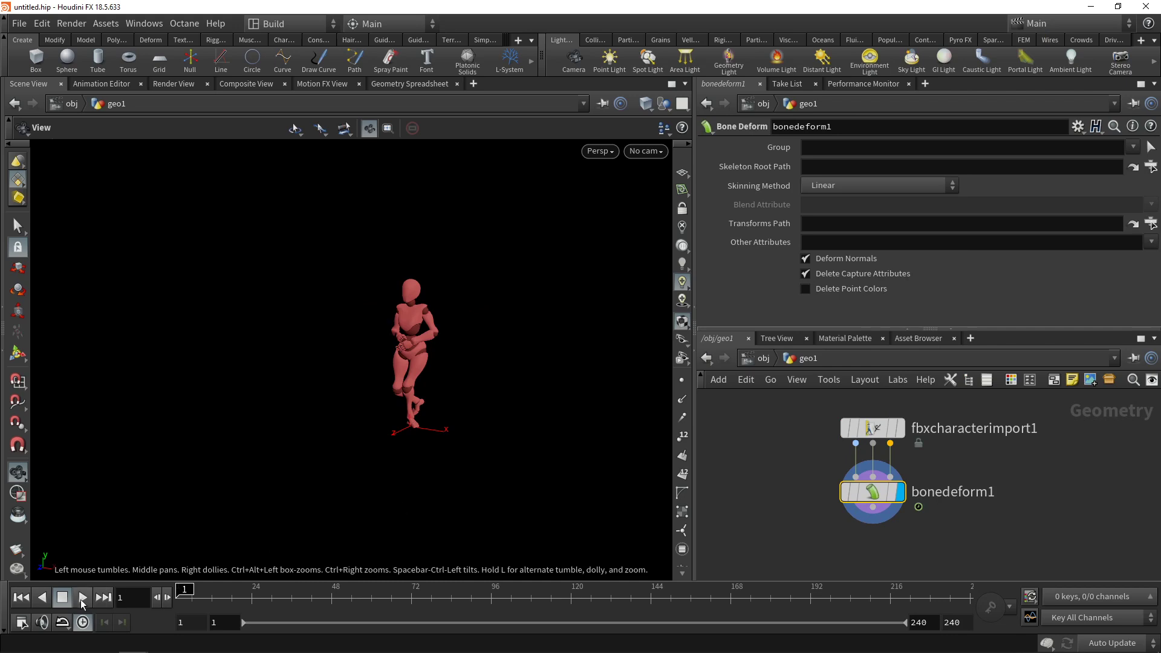
- Play the bone-deformed dance, return to the first frame and show the mesh's points in the viewport
{"action": "left_click", "coordinate": [83, 597]}
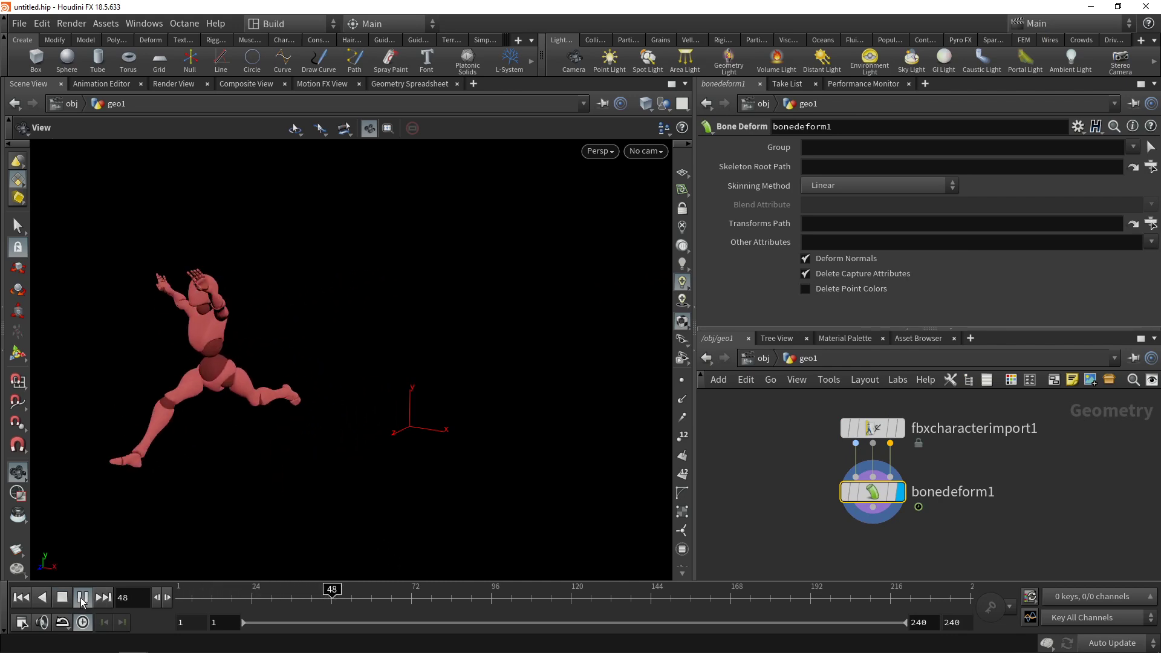
{"action": "key", "text": "Escape"}
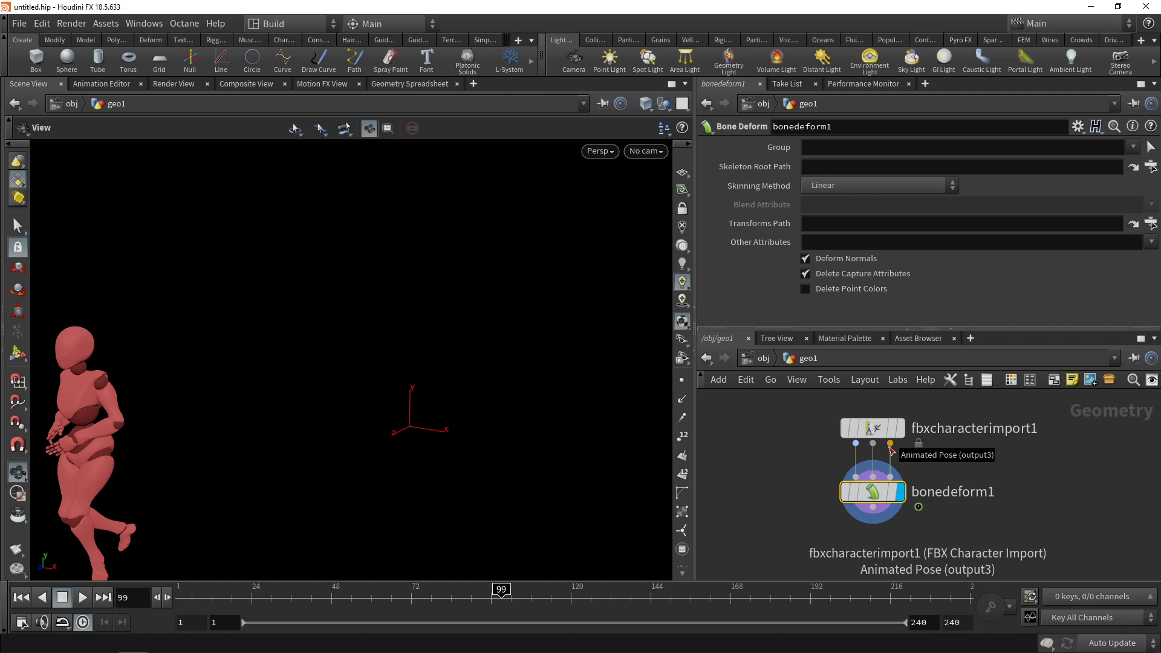
{"action": "left_click", "coordinate": [20, 598]}
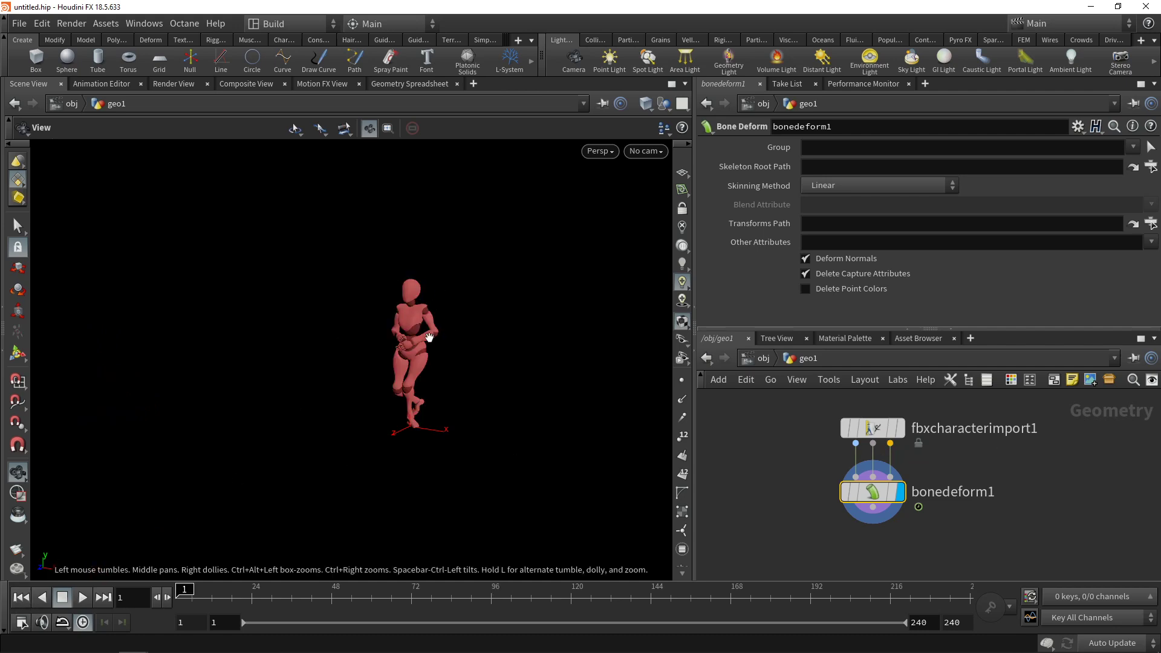
{"action": "left_click", "coordinate": [682, 379]}
{"action": "mouse_move", "coordinate": [405, 319]}
{"action": "left_mouse_down"}
{"action": "mouse_move", "coordinate": [529, 298]}
{"action": "mouse_move", "coordinate": [400, 337]}
{"action": "mouse_move", "coordinate": [503, 320]}
{"action": "mouse_move", "coordinate": [411, 340]}
{"action": "left_mouse_up"}
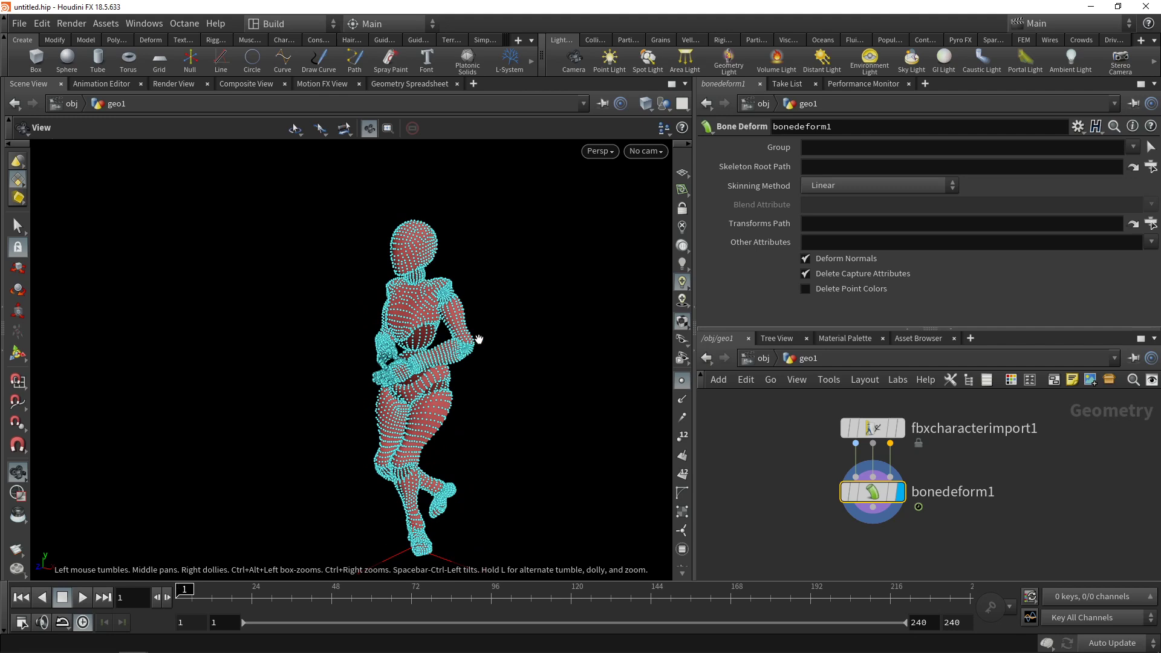
- Insert a Scatter node between the FBX import's Rest Geometry output and the Bone Deform's first input and display it
{"action": "left_click_drag", "start_coordinate": [873, 492], "coordinate": [894, 548]}
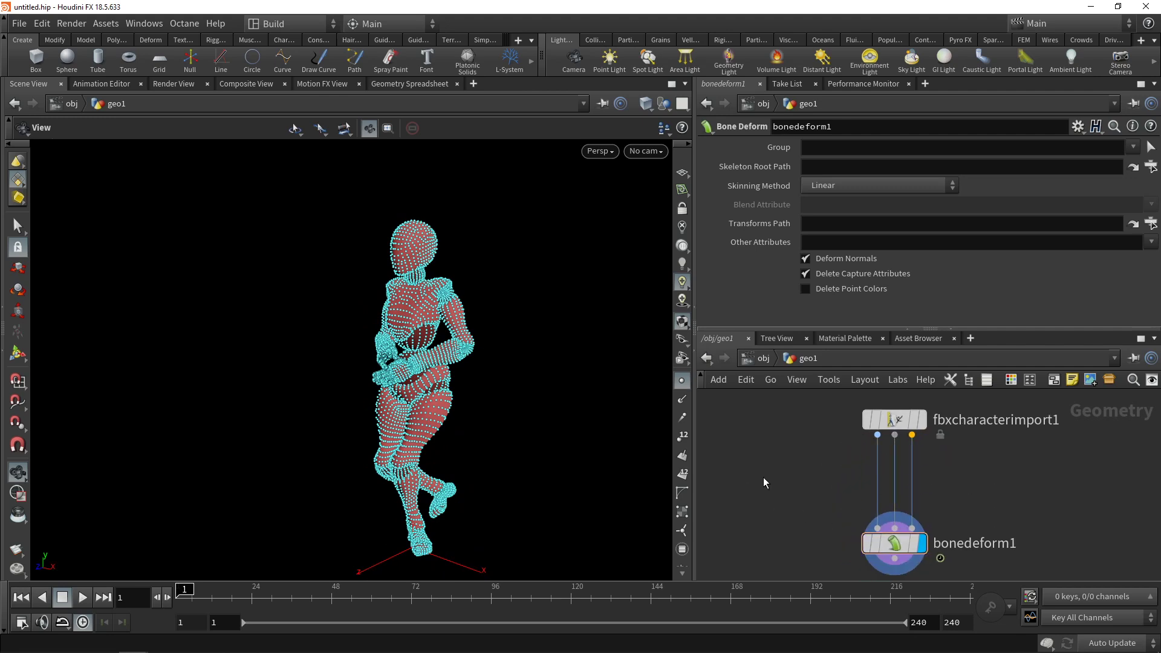
{"action": "key", "text": "Tab"}
{"action": "type", "text": "scatter"}
{"action": "key", "text": "Return"}
{"action": "left_click", "coordinate": [764, 477]}
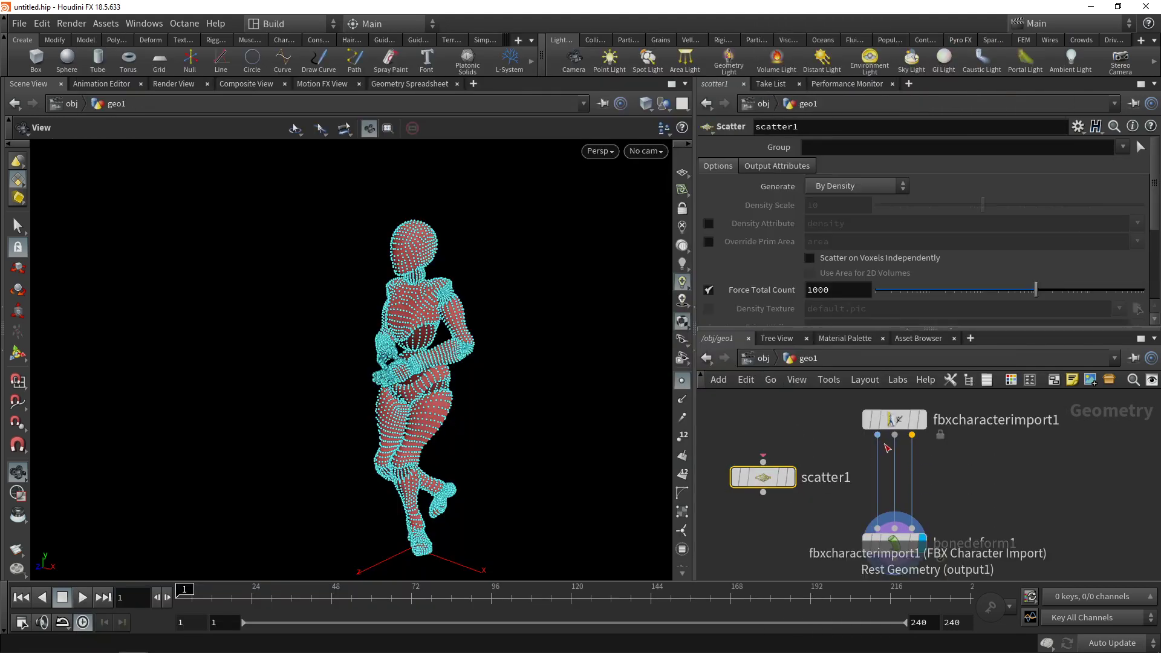
{"action": "left_click_drag", "start_coordinate": [877, 451], "coordinate": [763, 466]}
{"action": "left_click", "coordinate": [789, 478]}
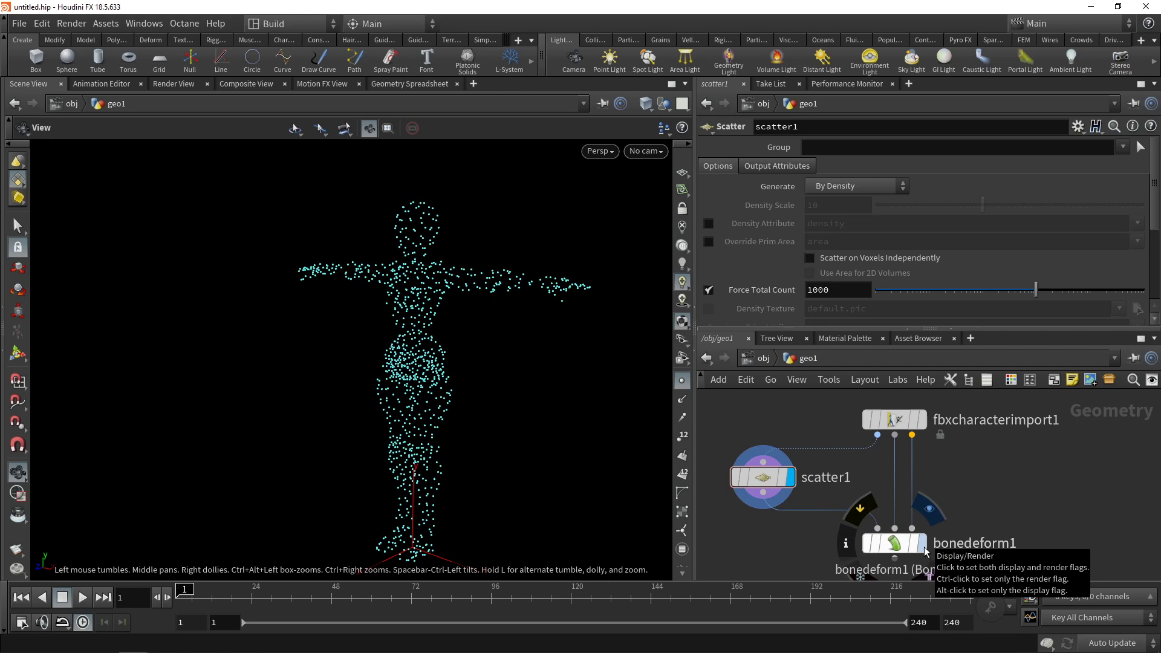
- Display the Bone Deform result and play the scattered points' animation
{"action": "left_click", "coordinate": [925, 551]}
{"action": "left_click", "coordinate": [81, 602]}
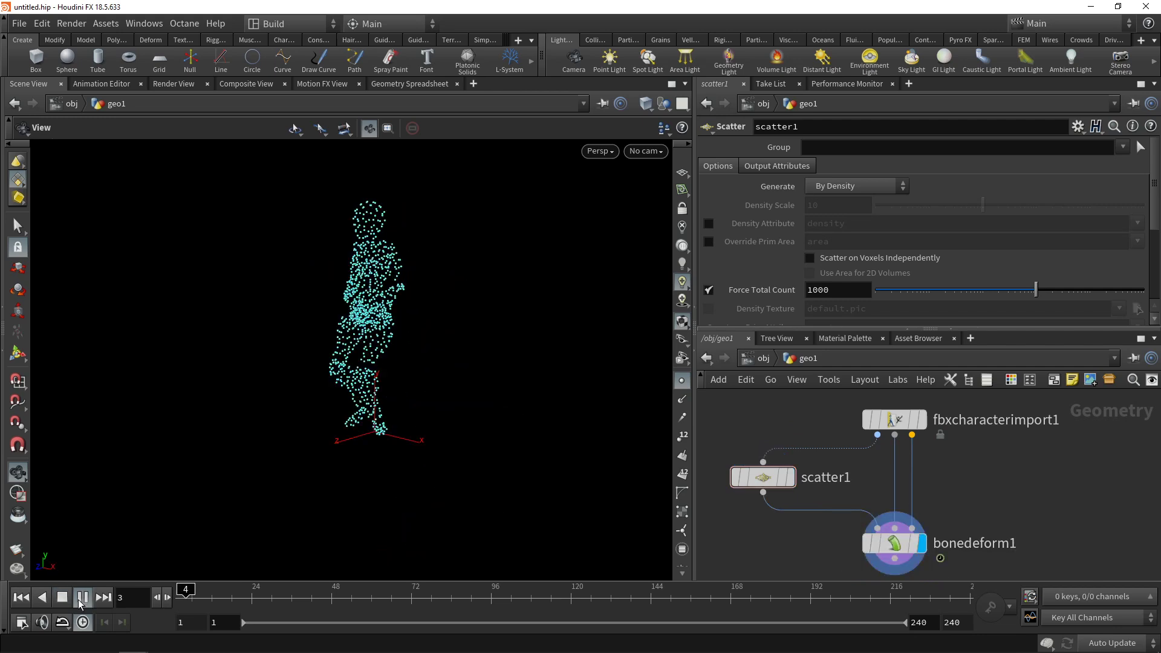
{"action": "left_click", "coordinate": [62, 597]}
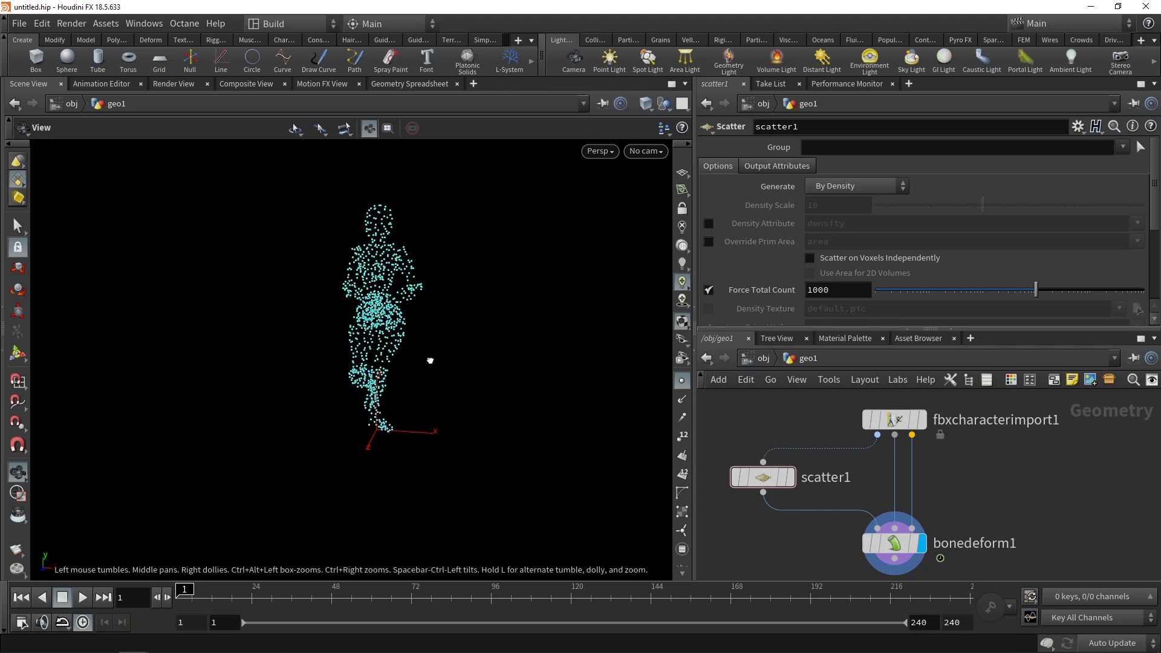
- Move the Bone Deform and Scatter nodes farther below the FBX Character Import node
{"action": "middle_click_drag", "start_coordinate": [1028, 514], "coordinate": [1066, 465]}
{"action": "mouse_move", "coordinate": [932, 515]}
{"action": "middle_click_drag", "start_coordinate": [932, 515], "coordinate": [1003, 480]}
{"action": "left_click_drag", "start_coordinate": [941, 502], "coordinate": [942, 544]}
{"action": "left_click_drag", "start_coordinate": [830, 433], "coordinate": [834, 489]}
{"action": "middle_click_drag", "start_coordinate": [948, 397], "coordinate": [936, 430]}
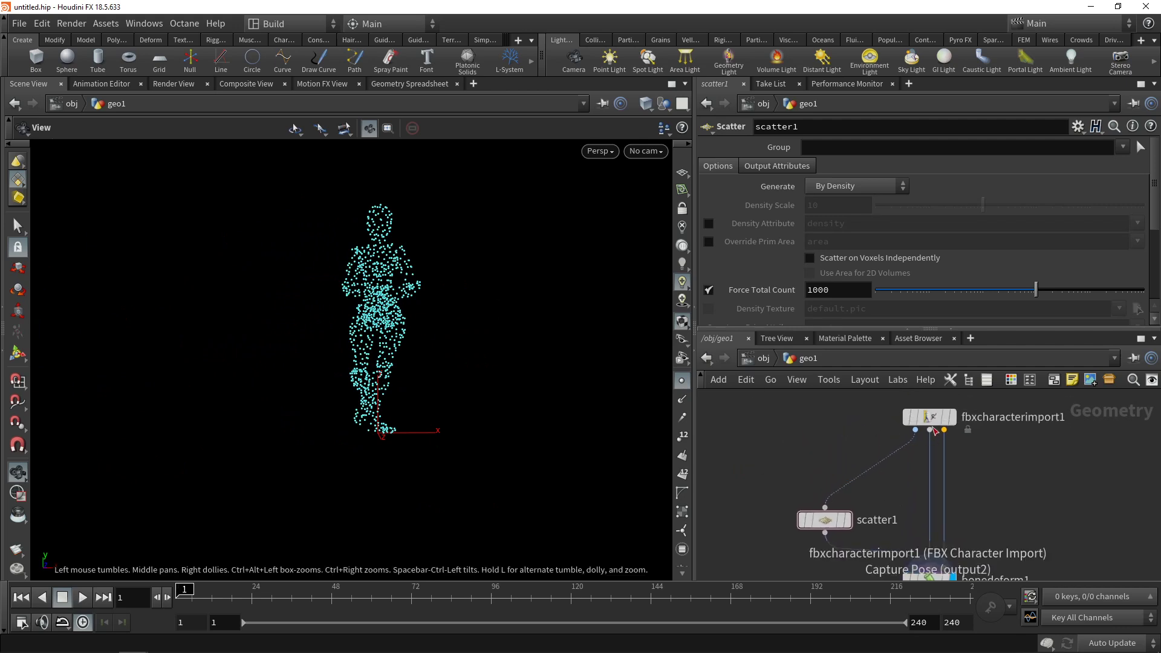
- Display the FBX import's rest geometry with point display turned off and view it closer up
{"action": "left_click", "coordinate": [953, 416]}
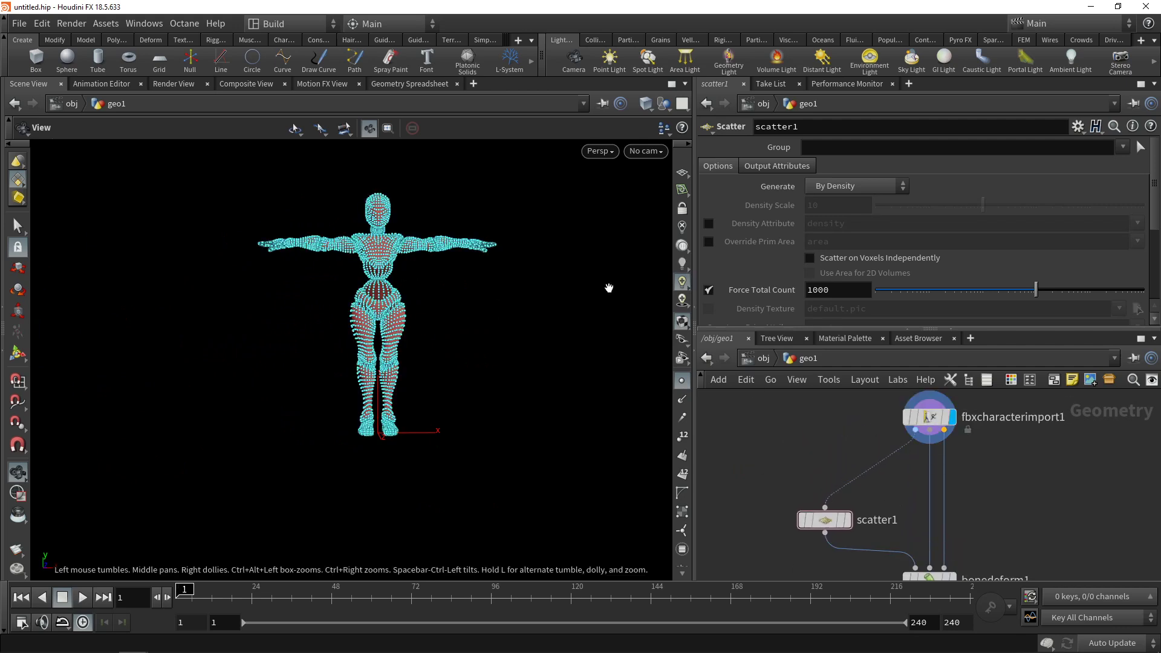
{"action": "scroll", "coordinate": [417, 251], "scroll_direction": "up", "scroll_amount": 2}
{"action": "mouse_move", "coordinate": [417, 251]}
{"action": "left_mouse_down"}
{"action": "mouse_move", "coordinate": [417, 262]}
{"action": "mouse_move", "coordinate": [379, 241]}
{"action": "left_mouse_up"}
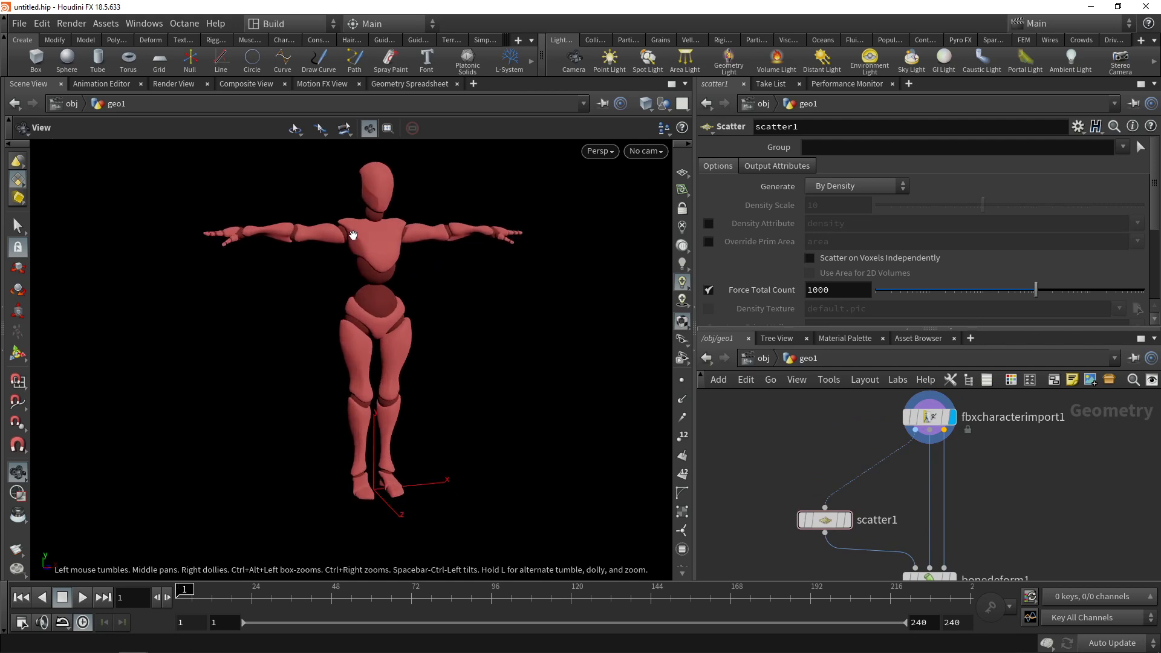
- Insert a Measure node between the FBX Character Import and Scatter nodes, display it and show its color visualization in the viewport
{"action": "key", "text": "Tab"}
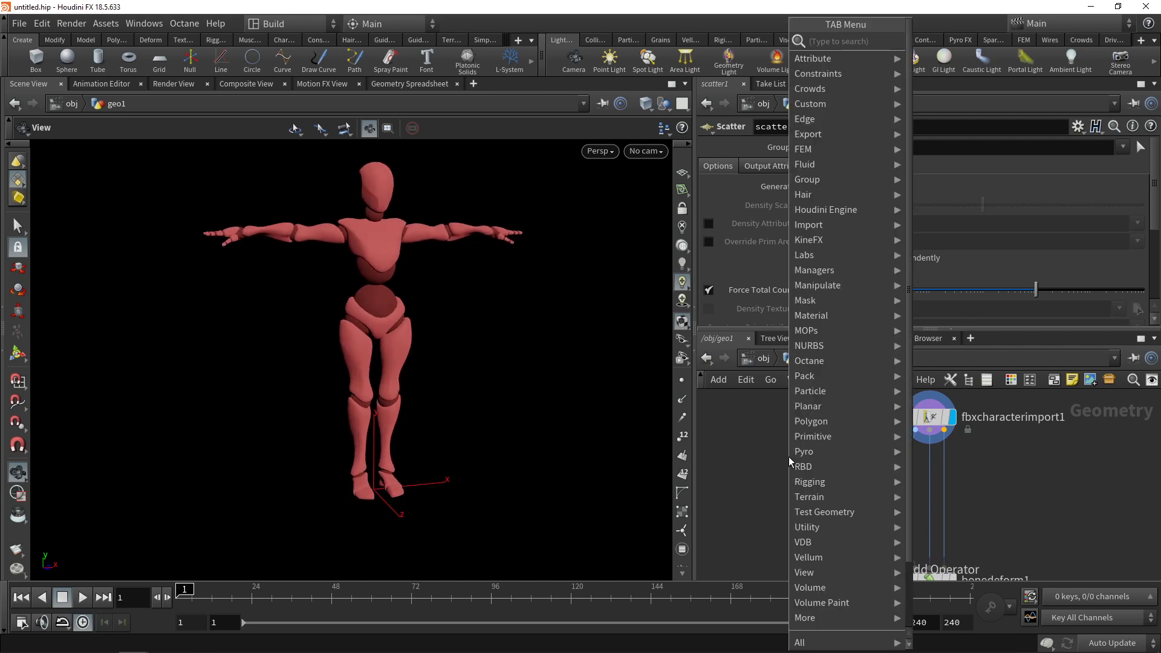
{"action": "type", "text": "measure"}
{"action": "key", "text": "Return"}
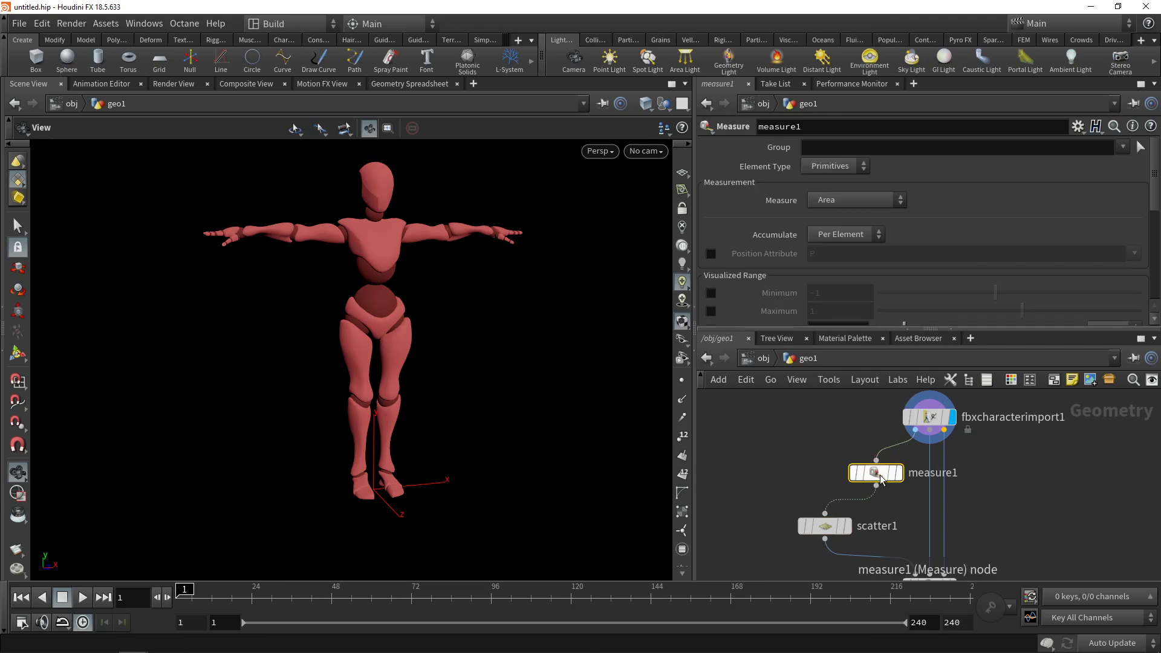
{"action": "left_click", "coordinate": [813, 459]}
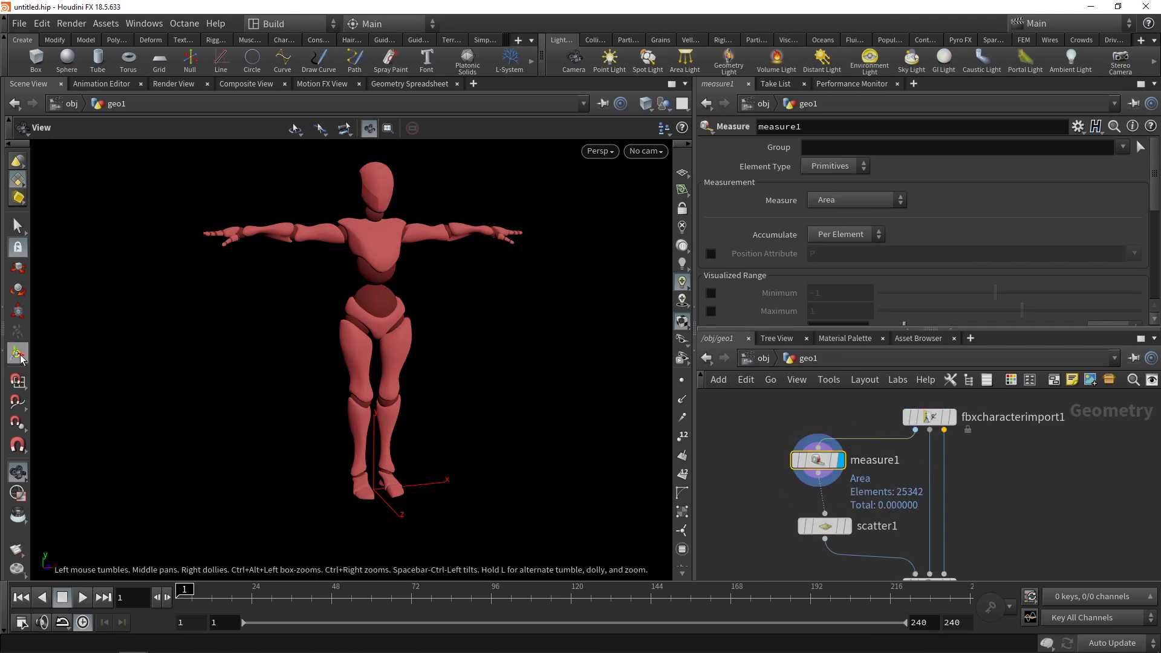
{"action": "left_click", "coordinate": [18, 354]}
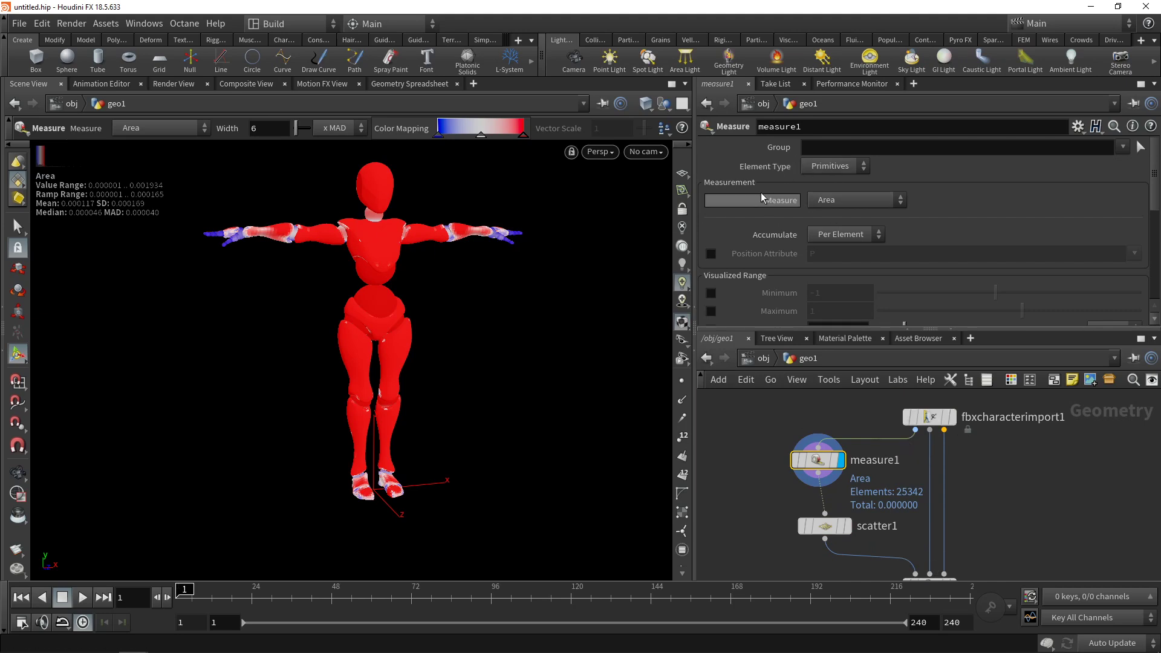
- Set the Measure node's element type to Points and make it measure Curvature
{"action": "left_click", "coordinate": [825, 168]}
{"action": "left_click", "coordinate": [851, 200]}
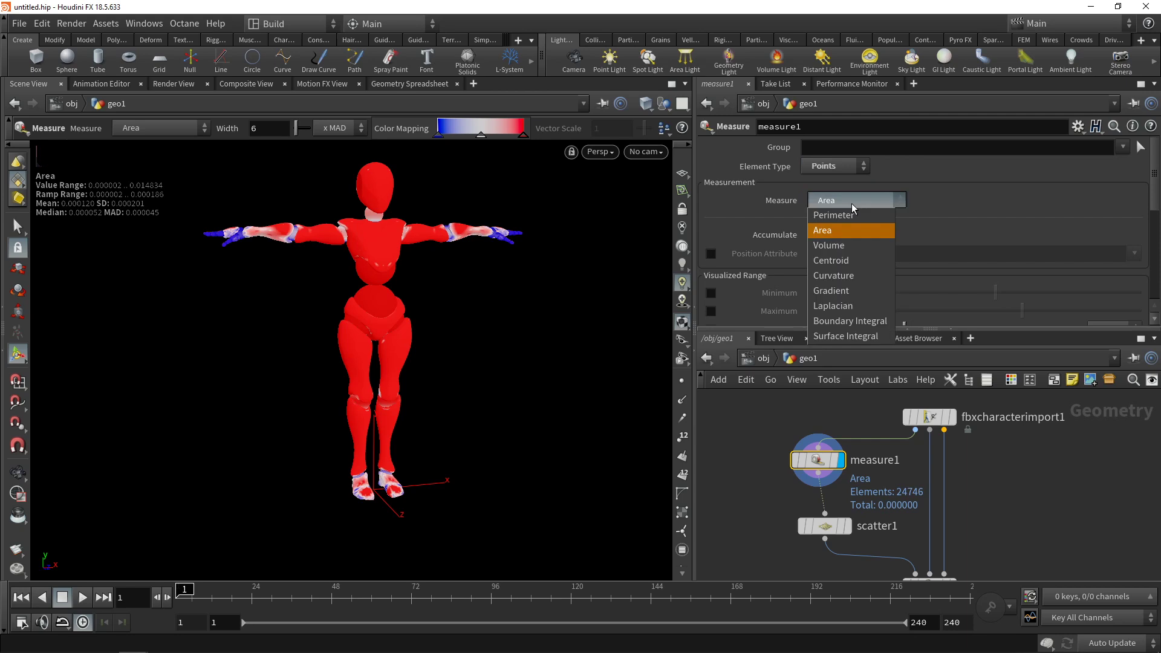
{"action": "left_click", "coordinate": [838, 272]}
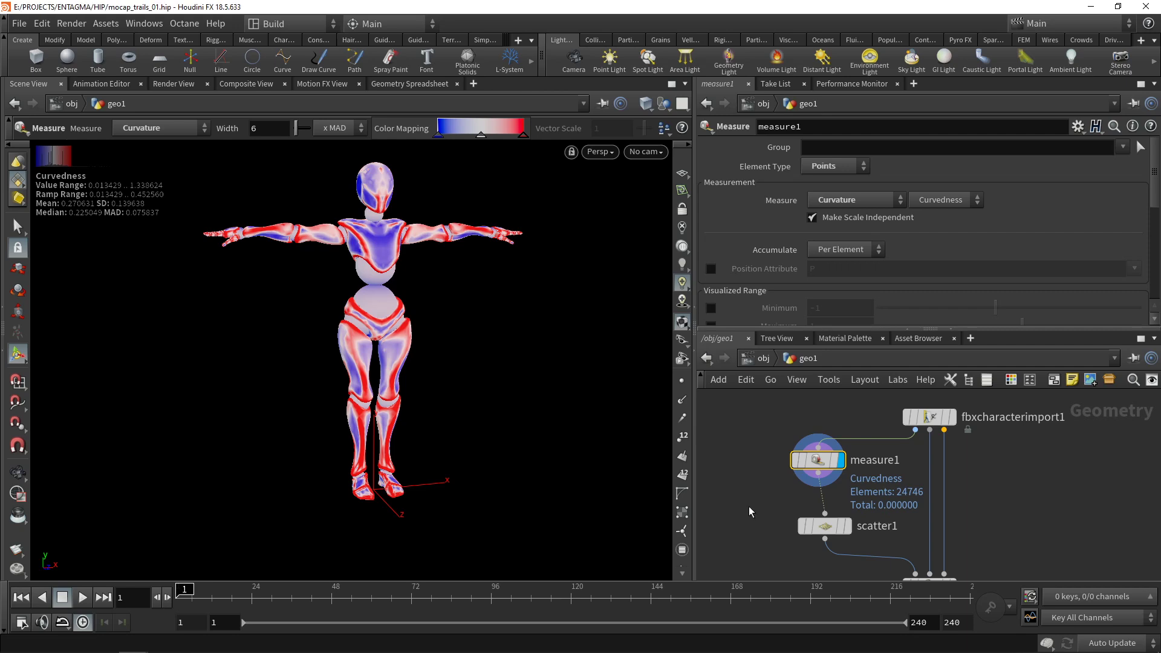
- Rearrange the FBX Character Import and Measure nodes to leave more room above the Scatter node
{"action": "left_click", "coordinate": [824, 527]}
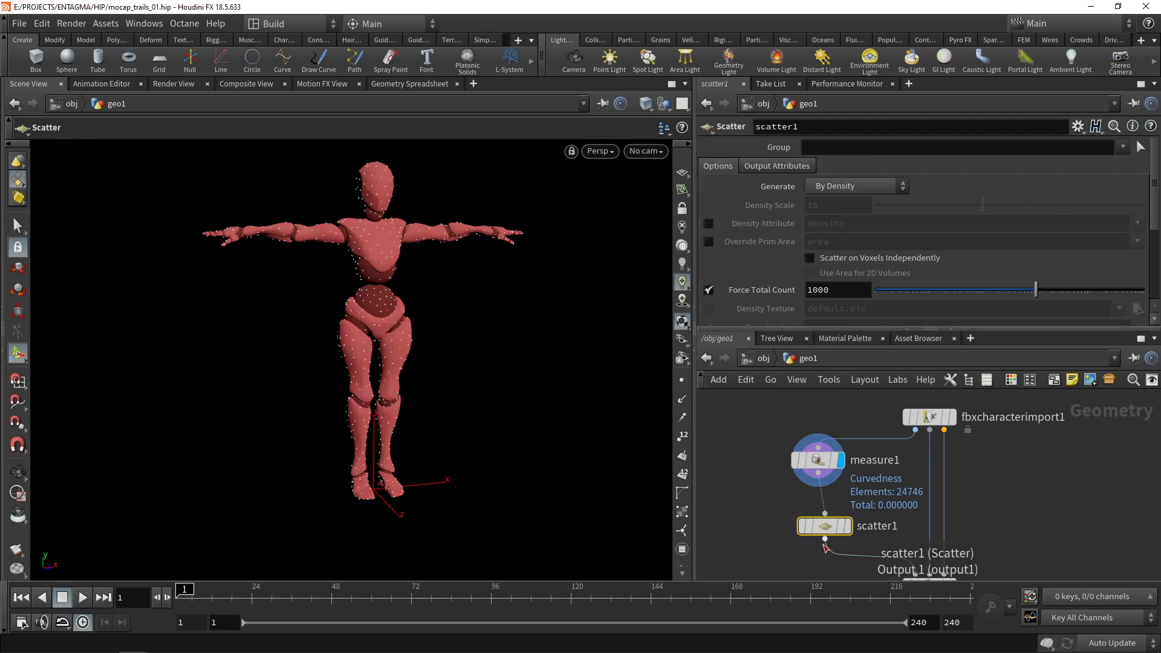
{"action": "left_click", "coordinate": [818, 460]}
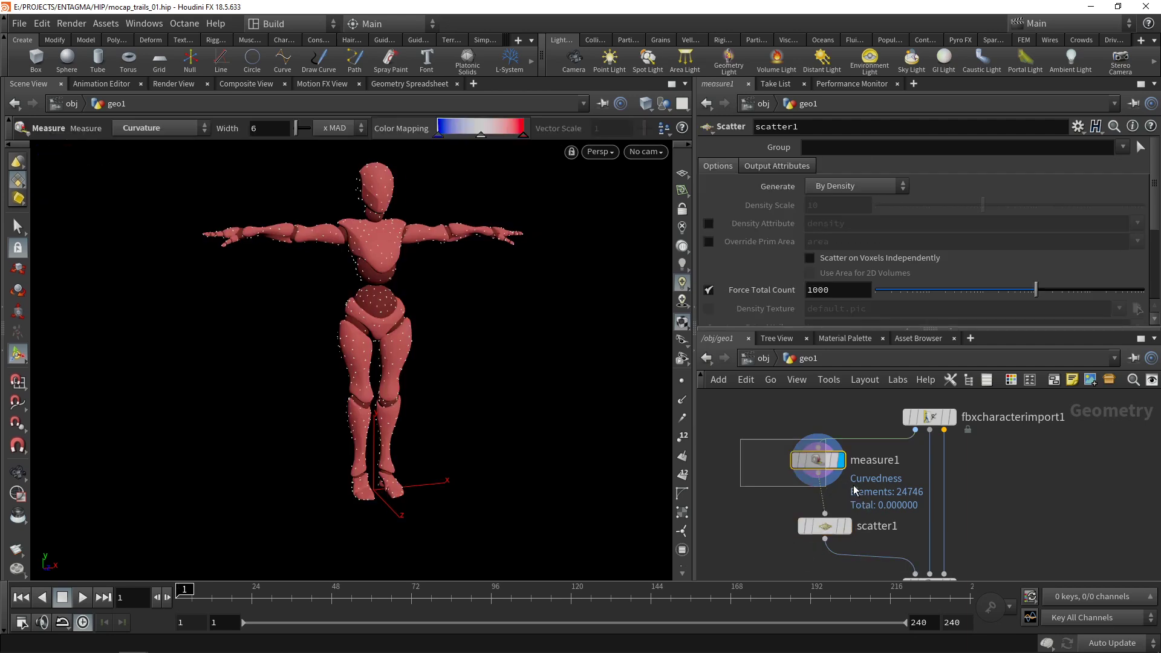
{"action": "scroll", "coordinate": [954, 507], "scroll_direction": "down", "scroll_amount": 2}
{"action": "middle_click_drag", "start_coordinate": [987, 494], "coordinate": [980, 510]}
{"action": "left_click_drag", "start_coordinate": [932, 460], "coordinate": [932, 427]}
{"action": "left_click_drag", "start_coordinate": [857, 491], "coordinate": [862, 468]}
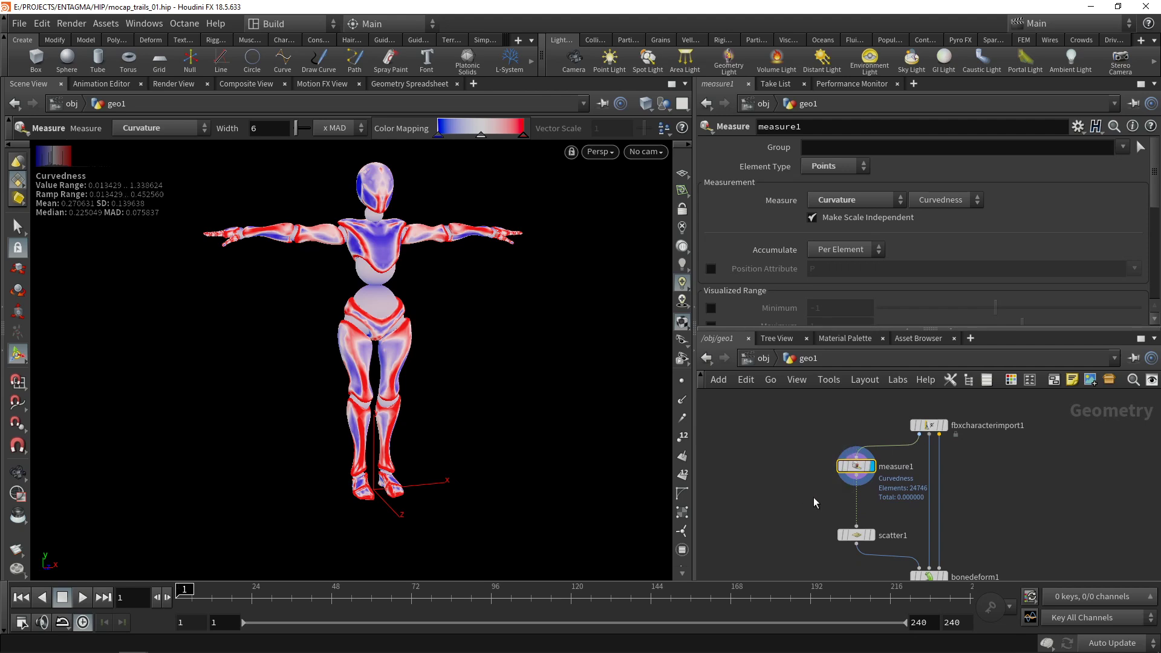
- Check the attributes on the Measure node and insert an Attribute Remap node between Measure and Scatter
{"action": "mouse_move", "coordinate": [852, 470]}
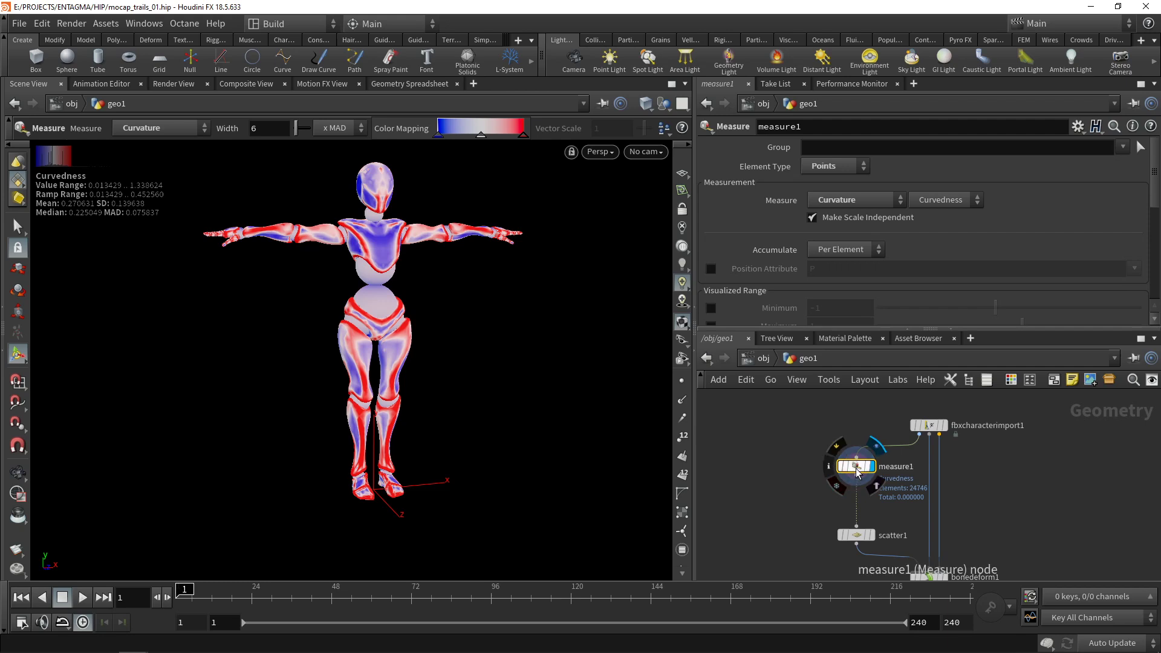
{"action": "middle_click", "coordinate": [856, 470]}
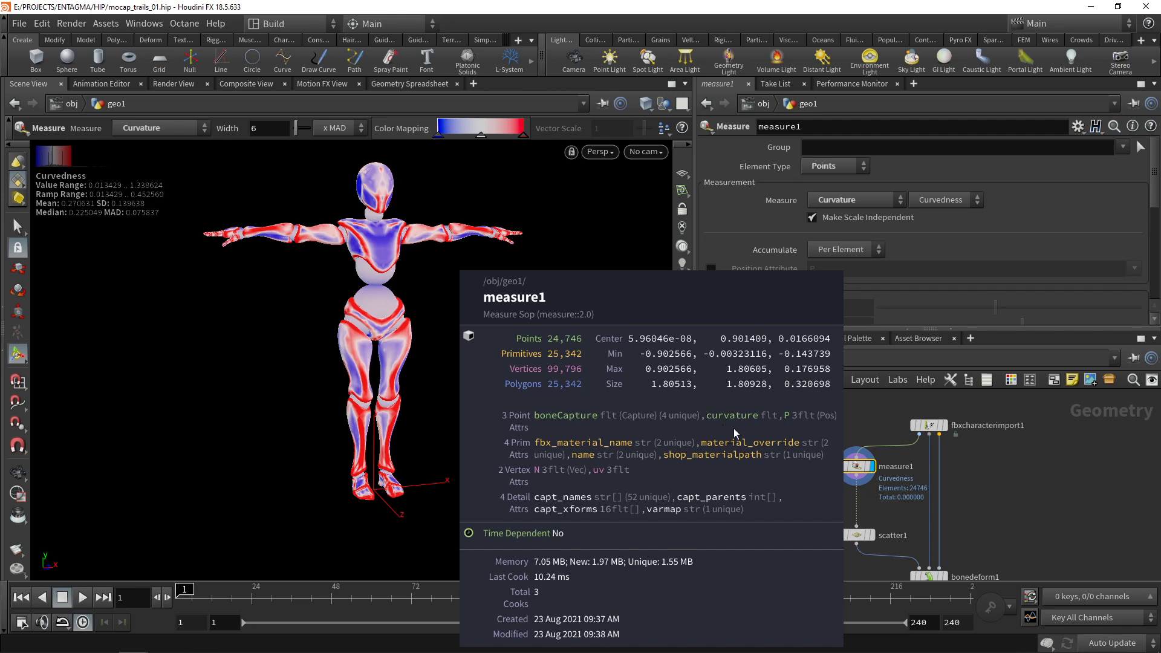
{"action": "key", "text": "Tab"}
{"action": "type", "text": "at"}
{"action": "key", "text": "Return"}
{"action": "left_click", "coordinate": [840, 499]}
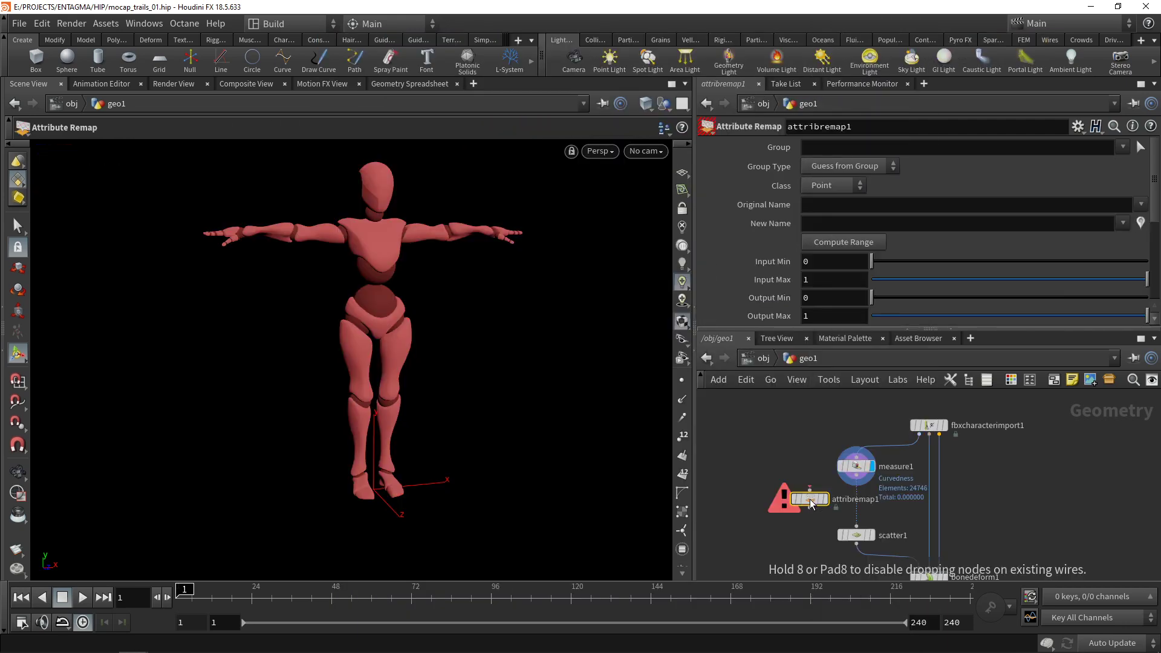
{"action": "left_click", "coordinate": [862, 508]}
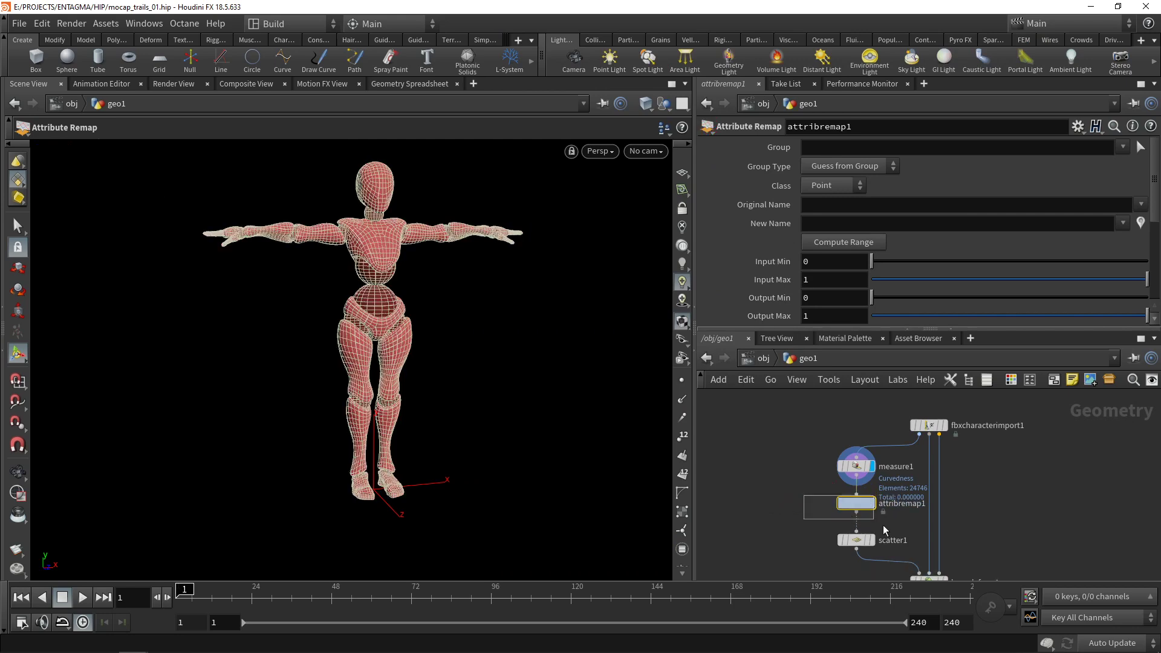
- Set the Attribute Remap's original name to curvature and its new name to density
{"action": "left_click", "coordinate": [1140, 204]}
{"action": "left_click", "coordinate": [1127, 222]}
{"action": "left_click", "coordinate": [1055, 227]}
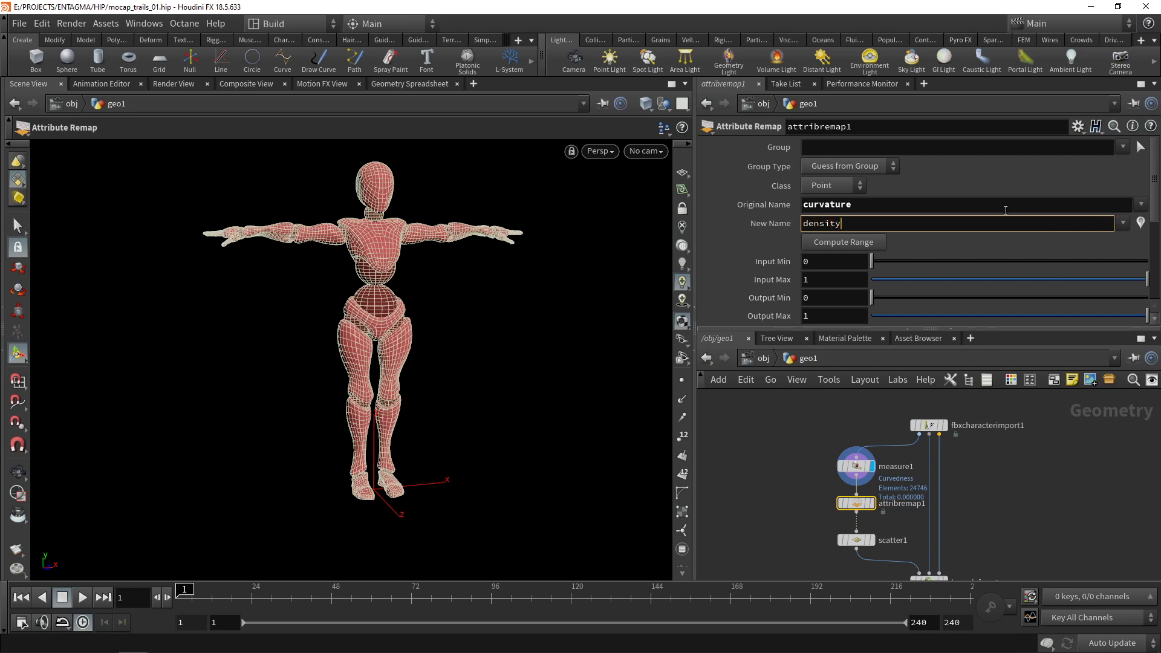
{"action": "key", "text": "Return"}
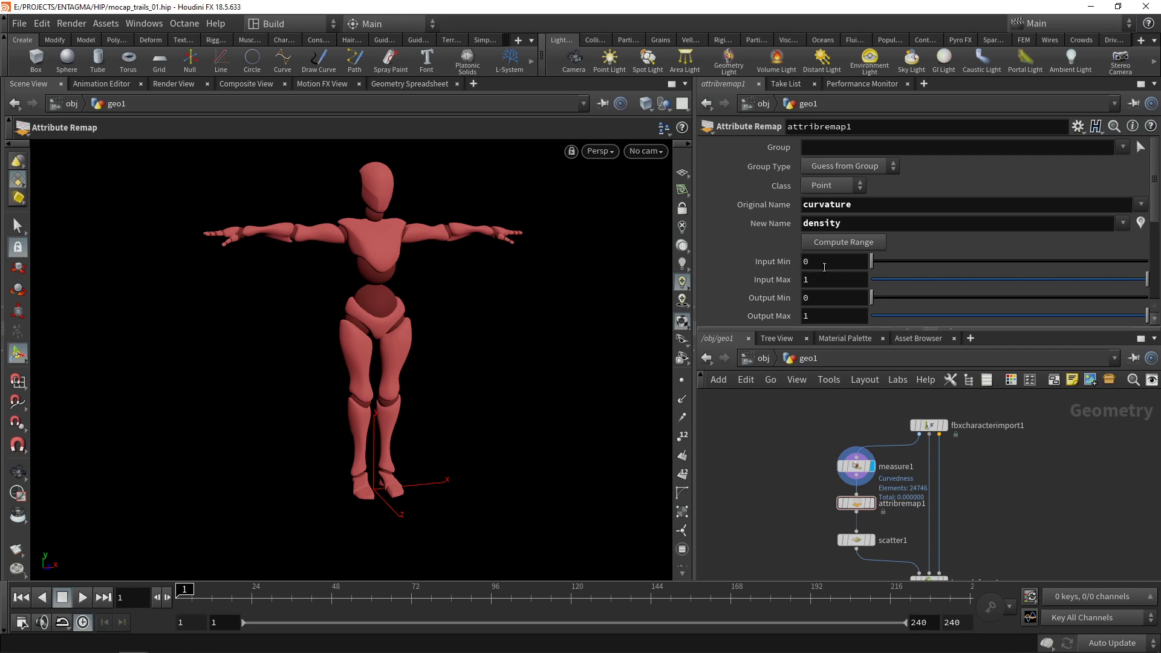
- Compute the remap's input range from the curvature attribute and return the output range to 0 and 1
{"action": "left_click", "coordinate": [838, 245]}
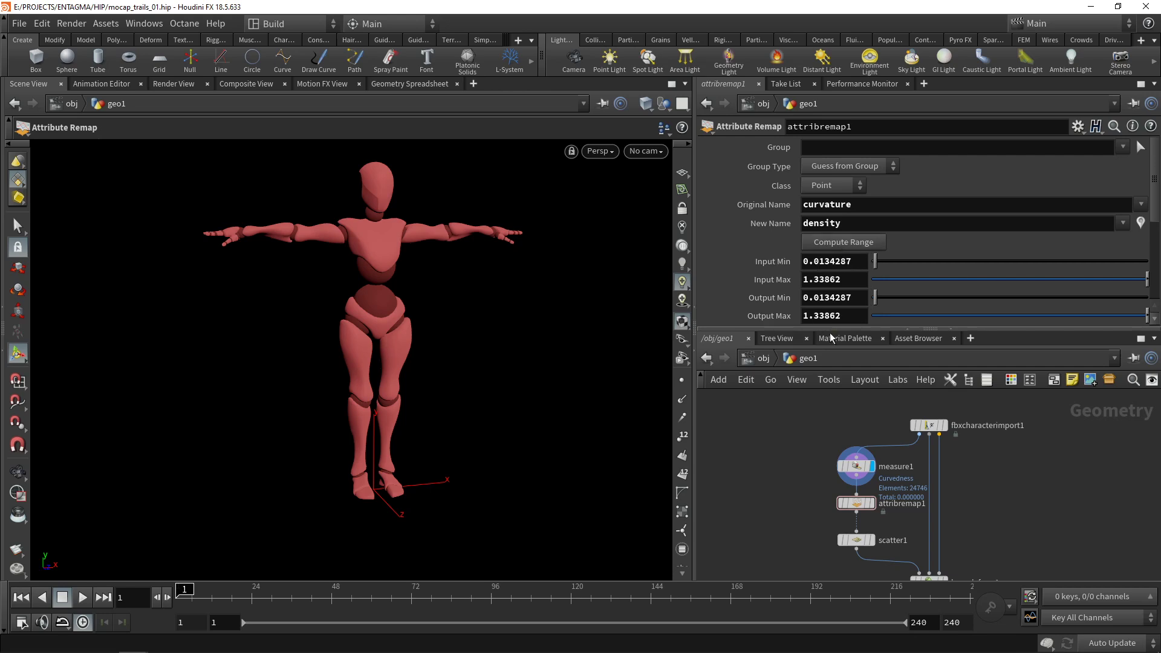
{"action": "left_click_drag", "start_coordinate": [830, 333], "coordinate": [827, 410]}
{"action": "double_click", "coordinate": [858, 303]}
{"action": "type", "text": "0"}
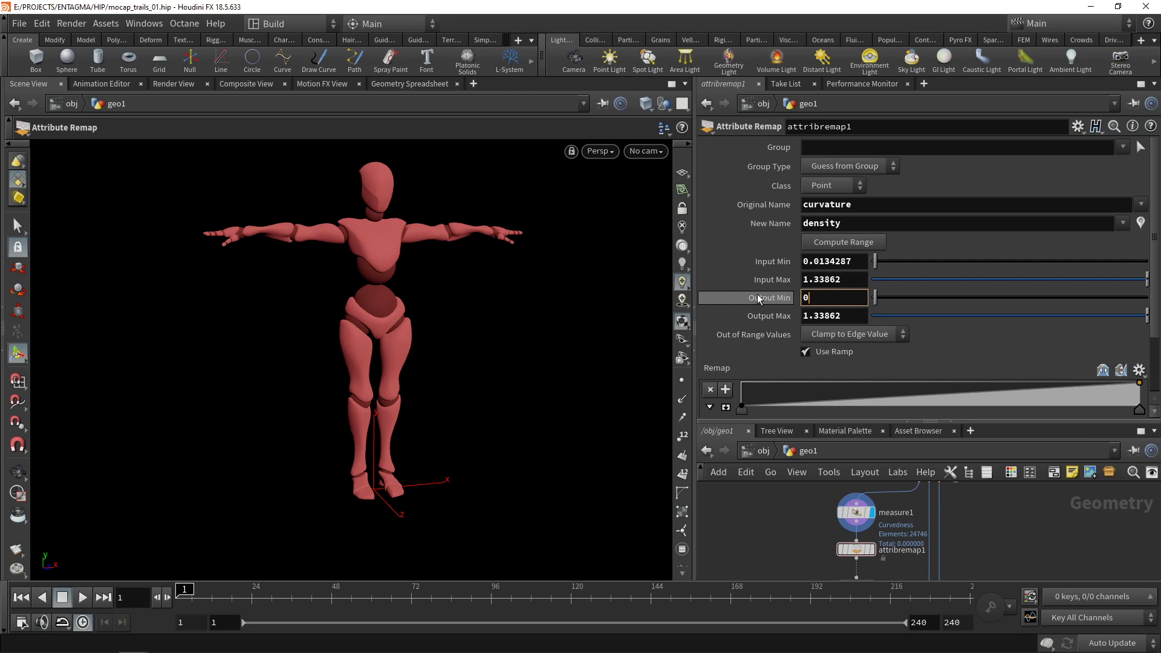
{"action": "key", "text": "Return"}
{"action": "key", "text": "ctrl+z"}
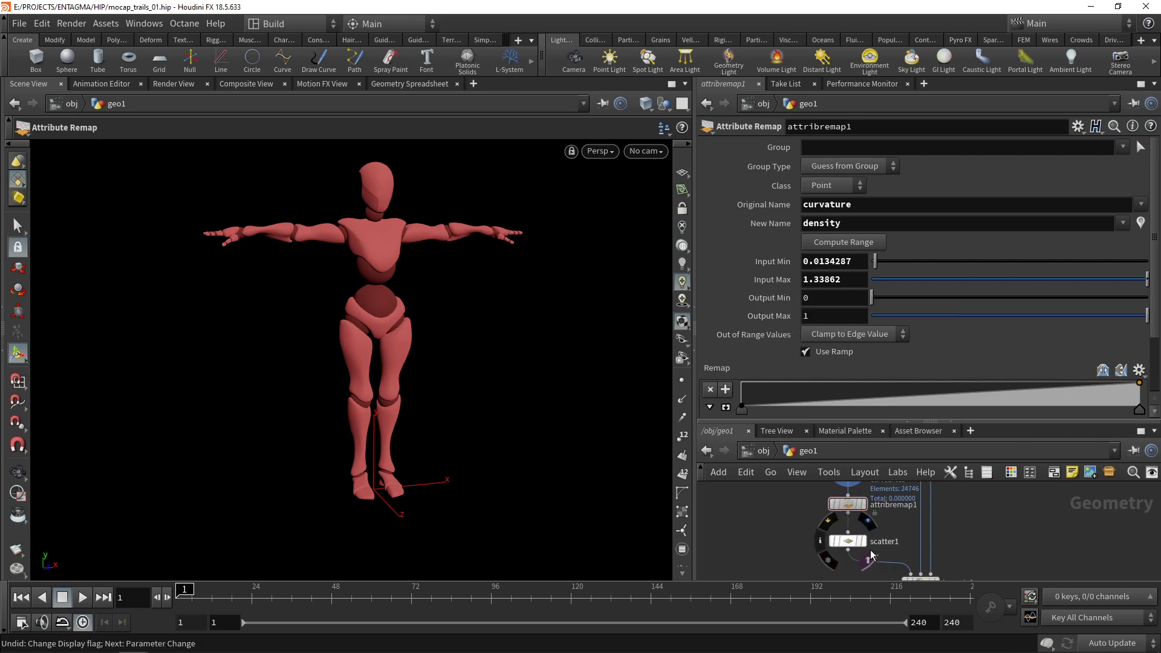
- Display the Scatter node, enable its density attribute set to density and turn off Relax Iterations
{"action": "left_click", "coordinate": [869, 541]}
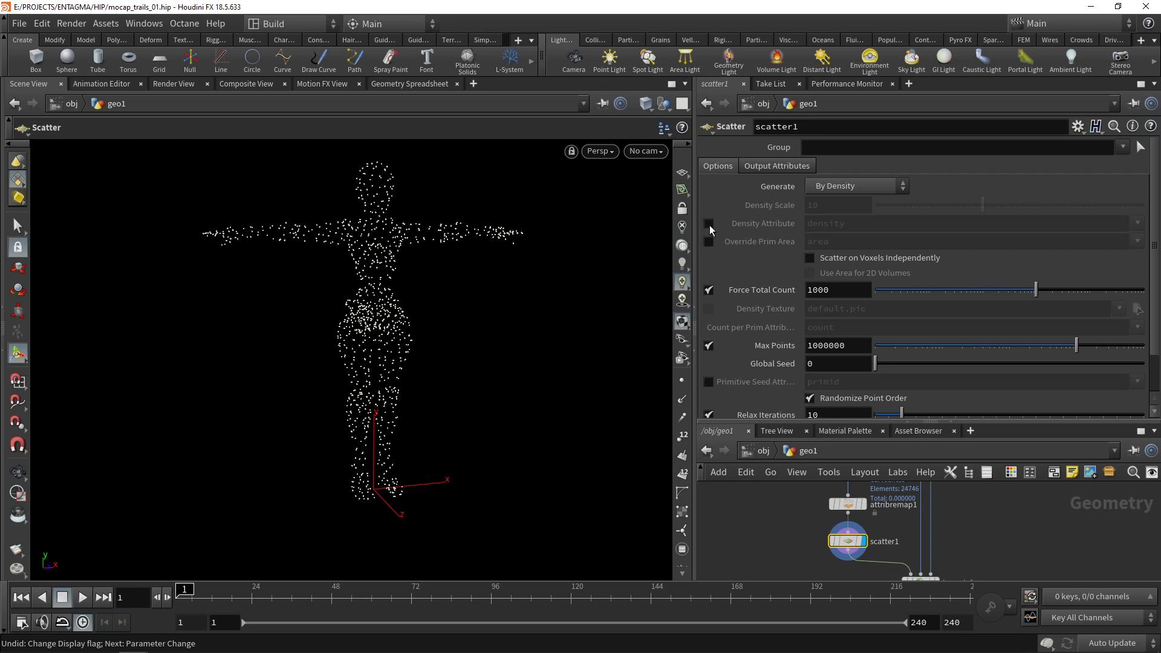
{"action": "left_click", "coordinate": [709, 224]}
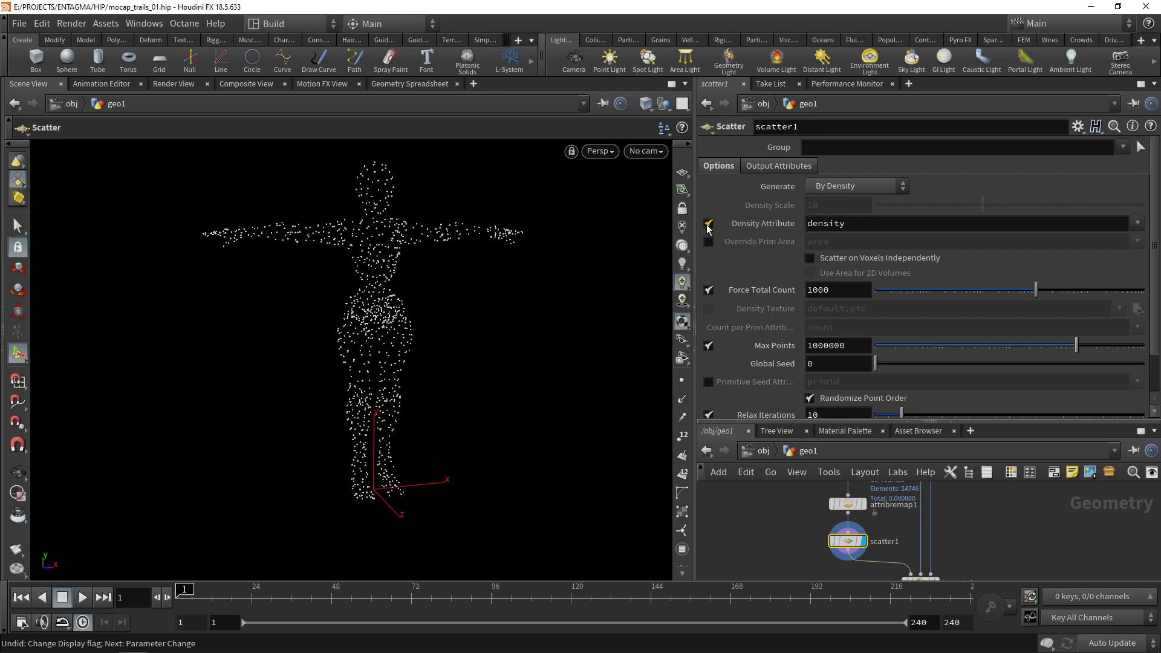
{"action": "left_click", "coordinate": [709, 415]}
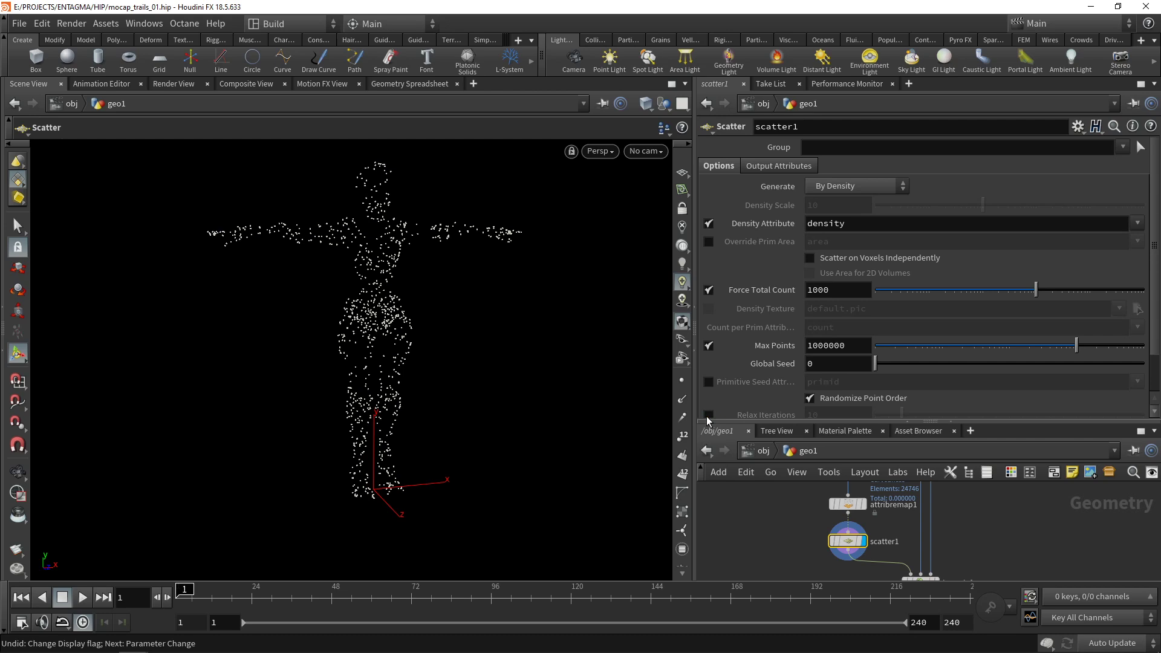
- Move the starting point of the Attribute Remap's ramp inward to cut off low curvature values, and check the scattered points from another angle
{"action": "middle_click_drag", "start_coordinate": [787, 517], "coordinate": [795, 539]}
{"action": "left_click_drag", "start_coordinate": [798, 513], "coordinate": [876, 547]}
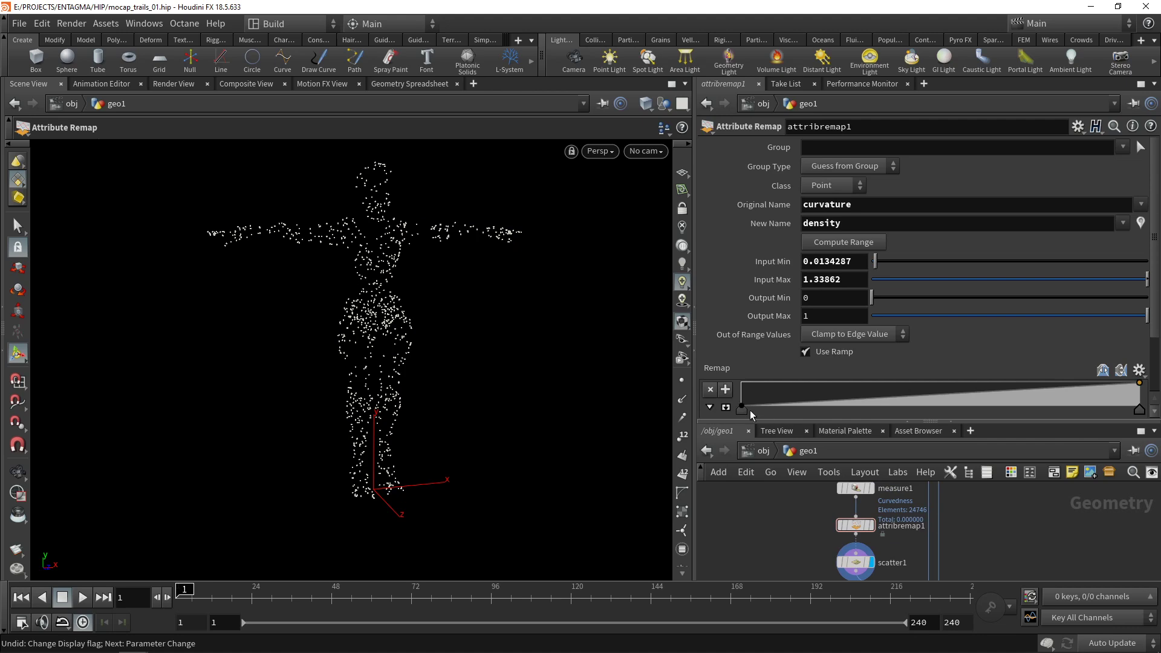
{"action": "scroll", "coordinate": [778, 340], "scroll_direction": "down", "scroll_amount": 5}
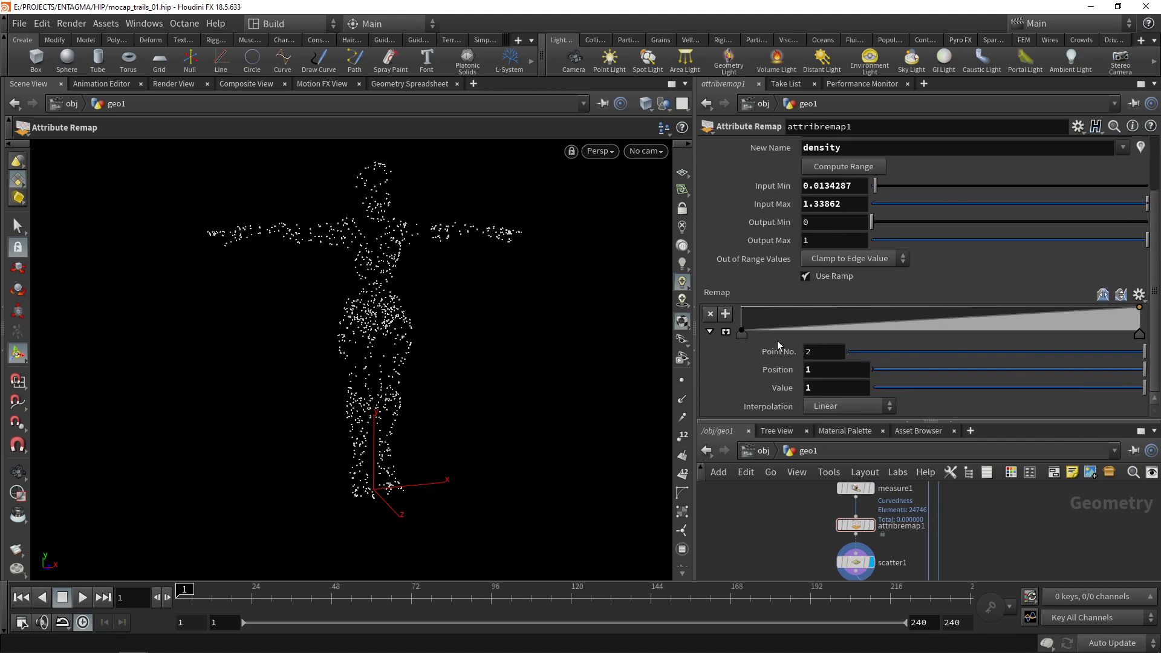
{"action": "left_click_drag", "start_coordinate": [741, 336], "coordinate": [865, 373]}
{"action": "type", "text": "252"}
{"action": "key", "text": "Return"}
{"action": "key", "text": "Escape"}
{"action": "left_click_drag", "start_coordinate": [531, 382], "coordinate": [182, 236]}
{"action": "left_click_drag", "start_coordinate": [383, 265], "coordinate": [321, 260]}
{"action": "key", "text": "Return"}
- Turn Relax Iterations back on in the Scatter node and set it to 32
{"action": "left_click", "coordinate": [856, 562]}
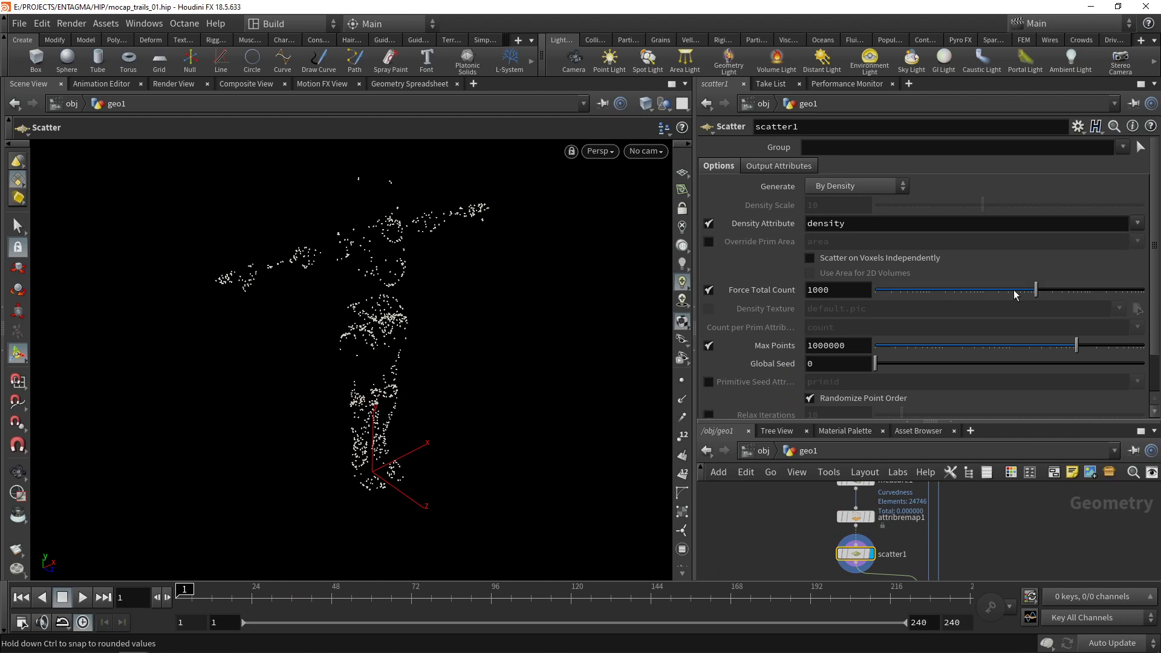
{"action": "scroll", "coordinate": [710, 379], "scroll_direction": "down", "scroll_amount": 2}
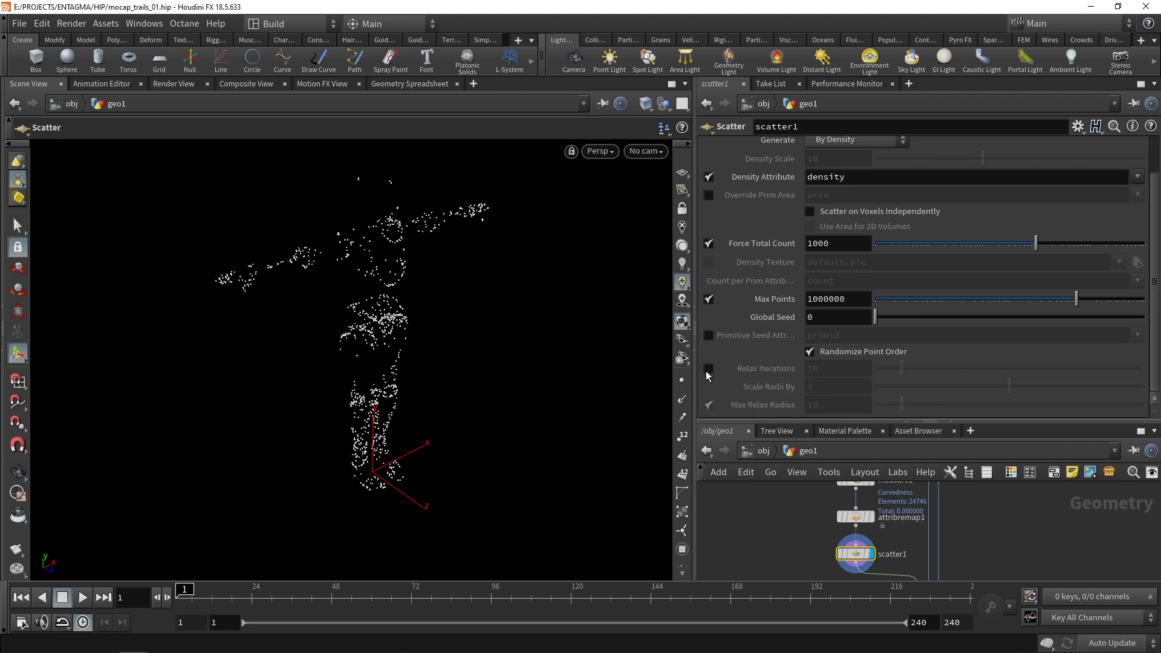
{"action": "left_click", "coordinate": [708, 370]}
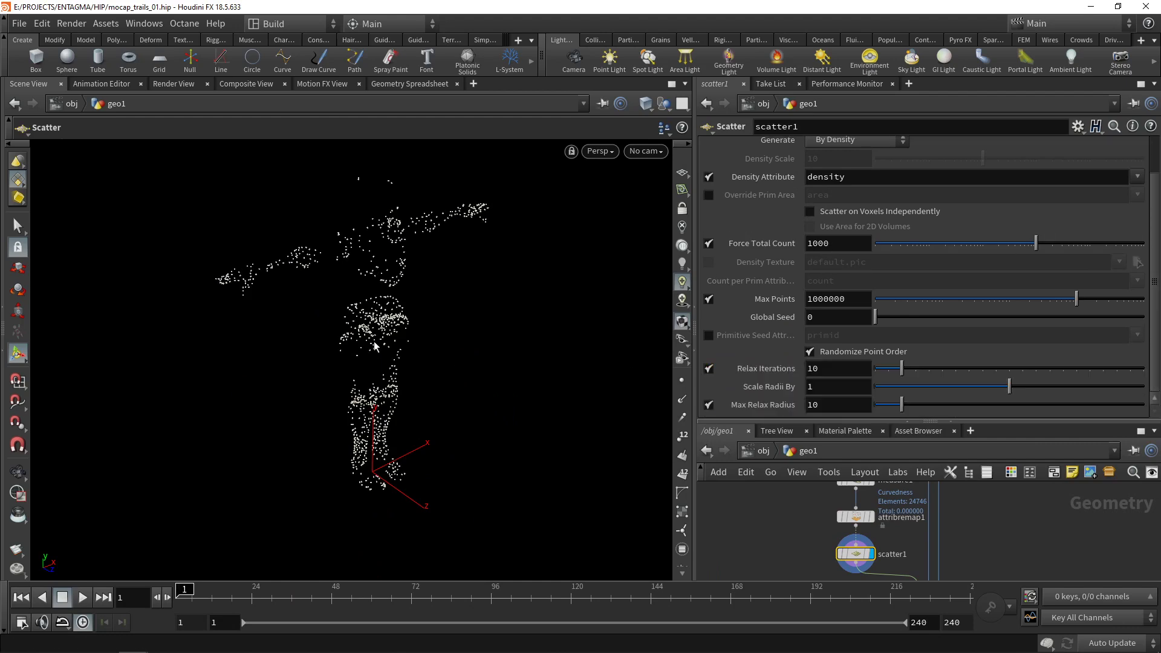
{"action": "key", "text": "Tab"}
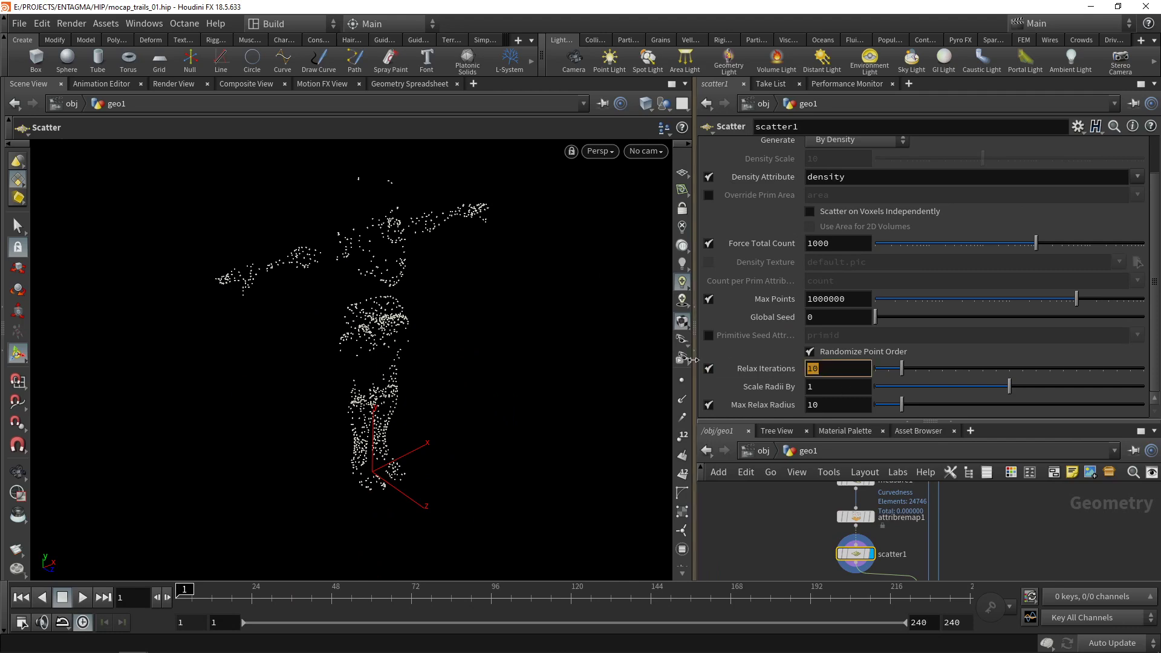
{"action": "type", "text": "32"}
{"action": "key", "text": "Return"}
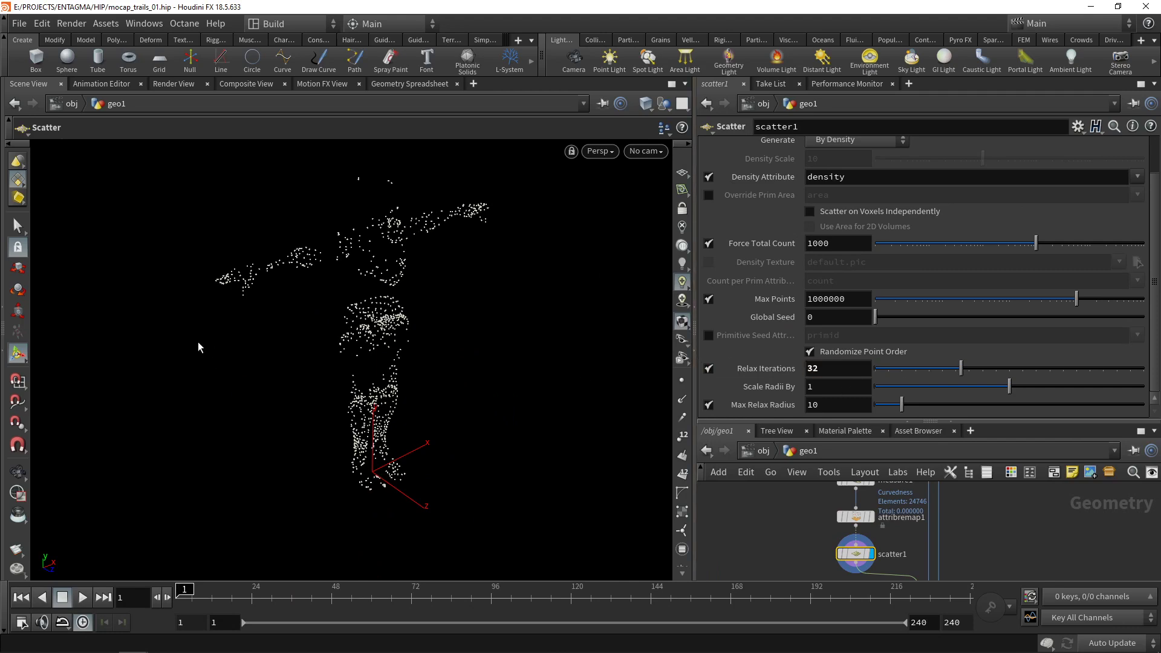
- Display the Bone Deform result and play the animation of the curvature-based scattered points
{"action": "left_click_drag", "start_coordinate": [460, 362], "coordinate": [300, 388], "text": "alt"}
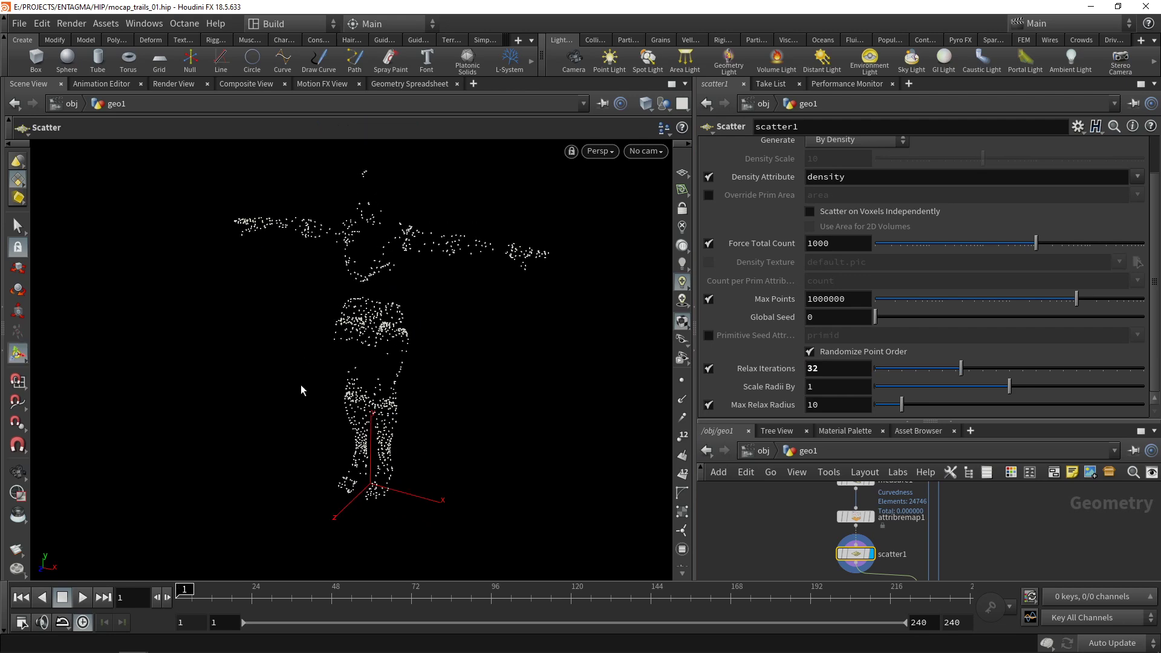
{"action": "left_click", "coordinate": [900, 548]}
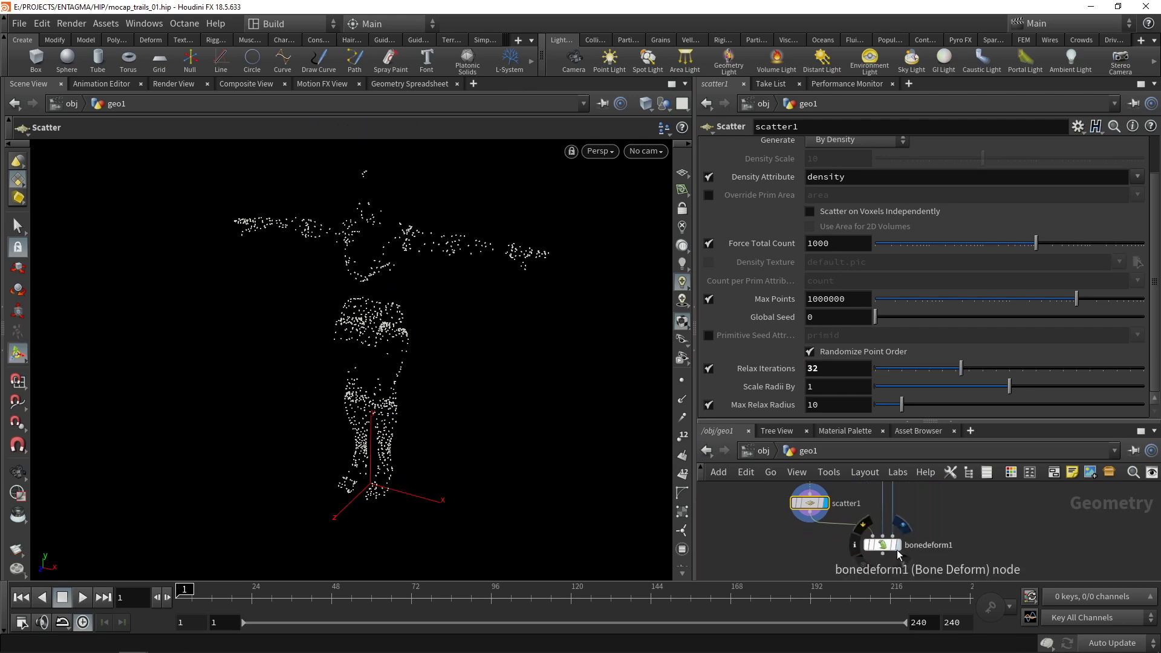
{"action": "left_click", "coordinate": [900, 548]}
{"action": "left_click", "coordinate": [83, 597]}
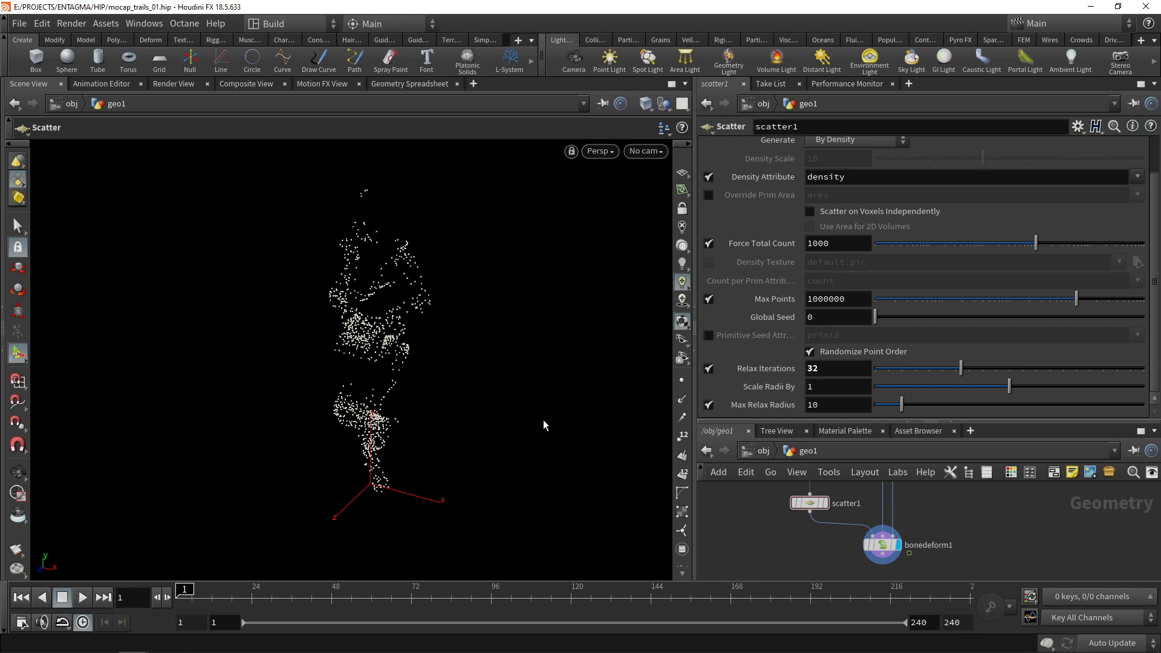
- Append a Trail node after Bone Deform, set its result type to Compute Velocity and check its point attributes
{"action": "left_click_drag", "start_coordinate": [797, 422], "coordinate": [798, 293]}
{"action": "left_click", "coordinate": [883, 416]}
{"action": "key", "text": "Tab"}
{"action": "type", "text": "trail"}
{"action": "key", "text": "Return"}
{"action": "left_click", "coordinate": [858, 148]}
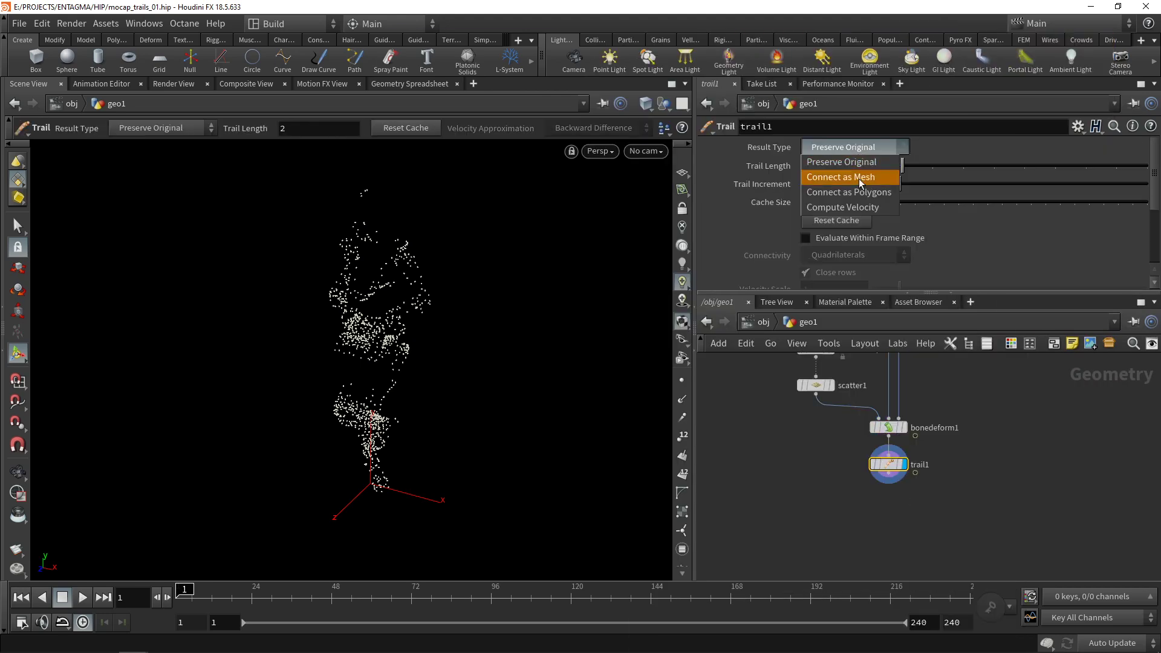
{"action": "left_click", "coordinate": [843, 207]}
{"action": "middle_click", "coordinate": [889, 467]}
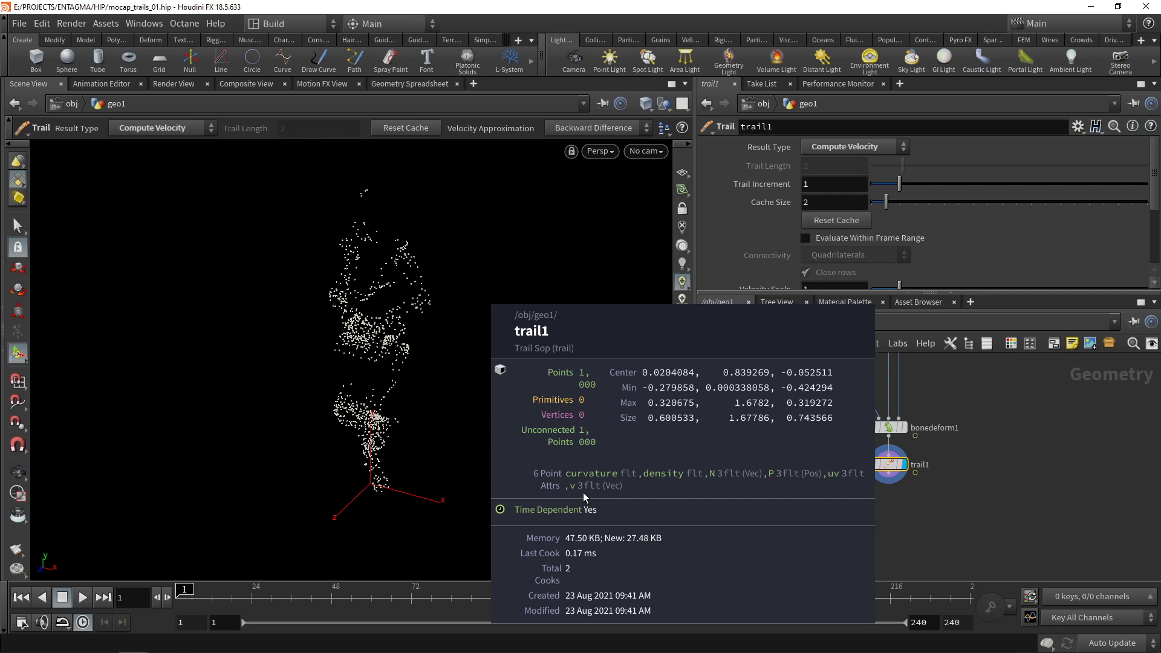
- Append a second Trail node after the velocity Trail and set its result type to Connect as Polygons
{"action": "key", "text": "Tab"}
{"action": "type", "text": "trail"}
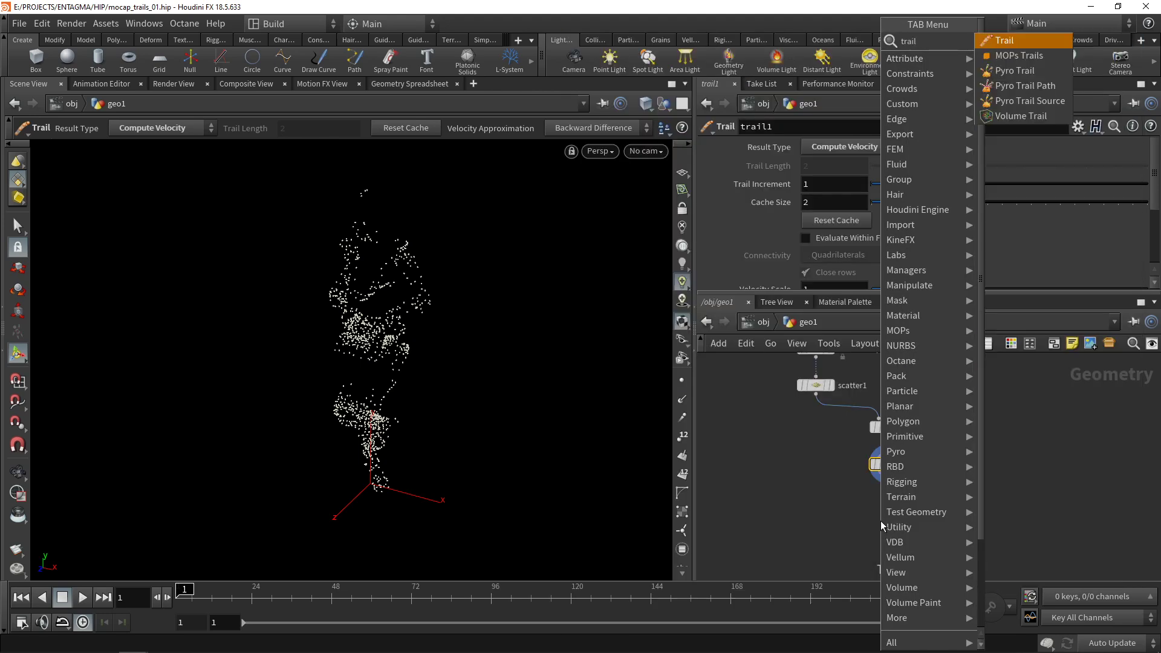
{"action": "key", "text": "Return"}
{"action": "left_click", "coordinate": [880, 521]}
{"action": "left_click", "coordinate": [850, 147]}
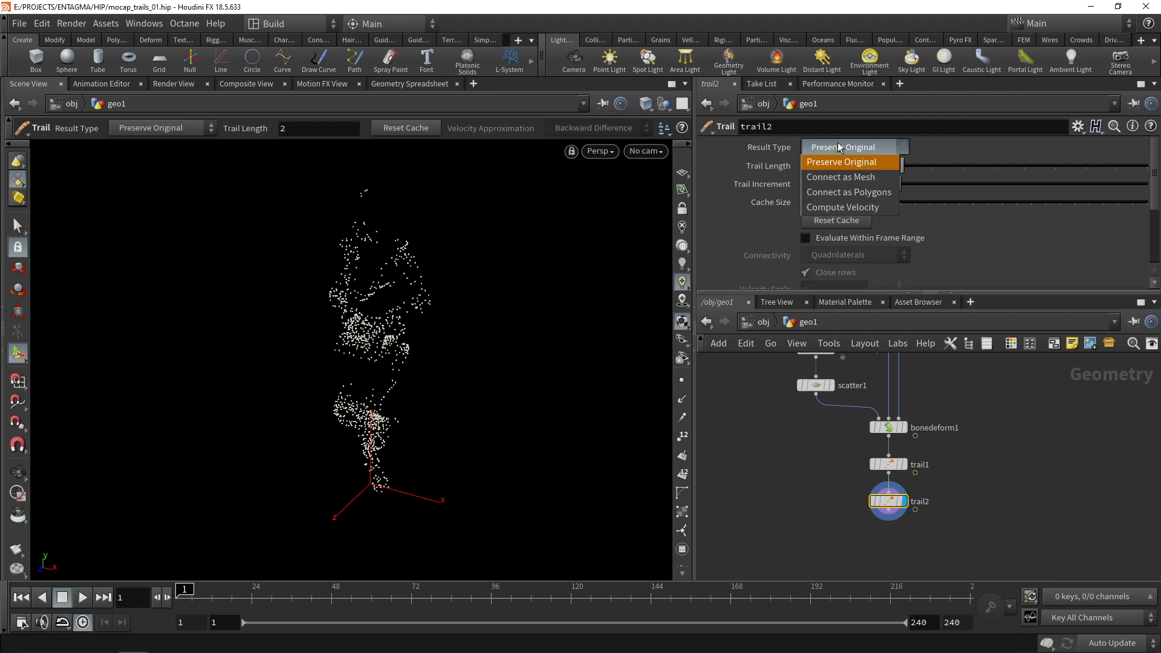
{"action": "left_click", "coordinate": [849, 193]}
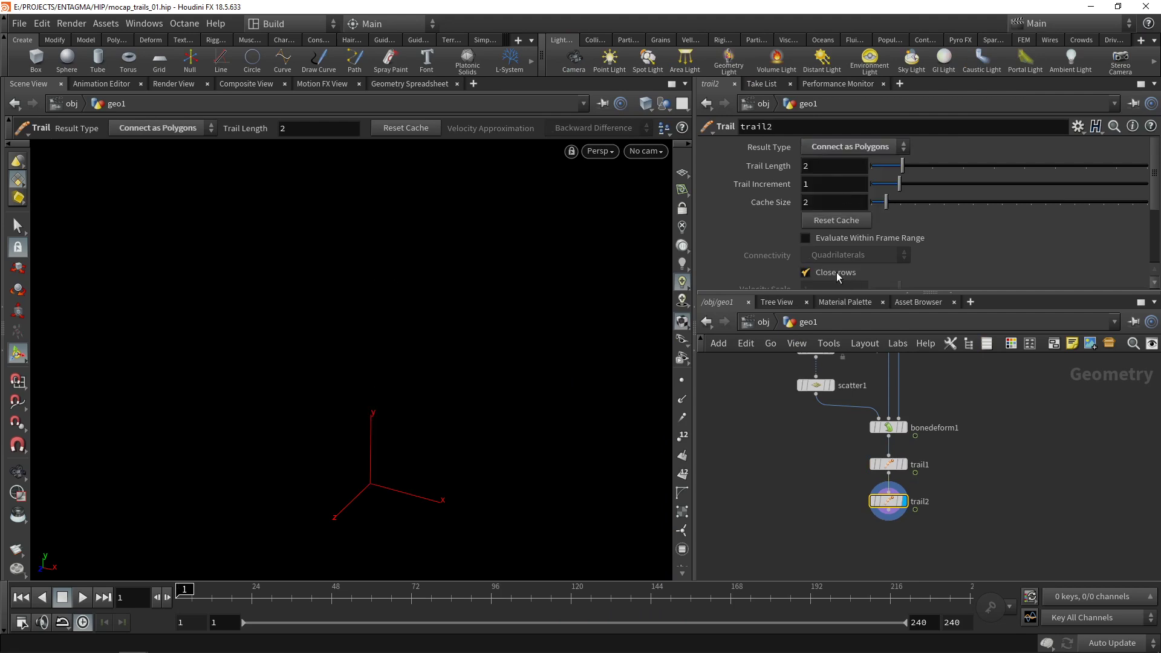
- Turn off Close rows in the second Trail node and set its trail length to 32
{"action": "left_click", "coordinate": [822, 165]}
{"action": "type", "text": "32"}
{"action": "key", "text": "Return"}
- Play the animation and scrub the timeline back to frame 38 to examine the polygon trails
{"action": "key", "text": "Escape"}
{"action": "middle_click_drag", "start_coordinate": [401, 411], "coordinate": [379, 344]}
{"action": "key", "text": "Return"}
{"action": "left_click", "coordinate": [82, 597]}
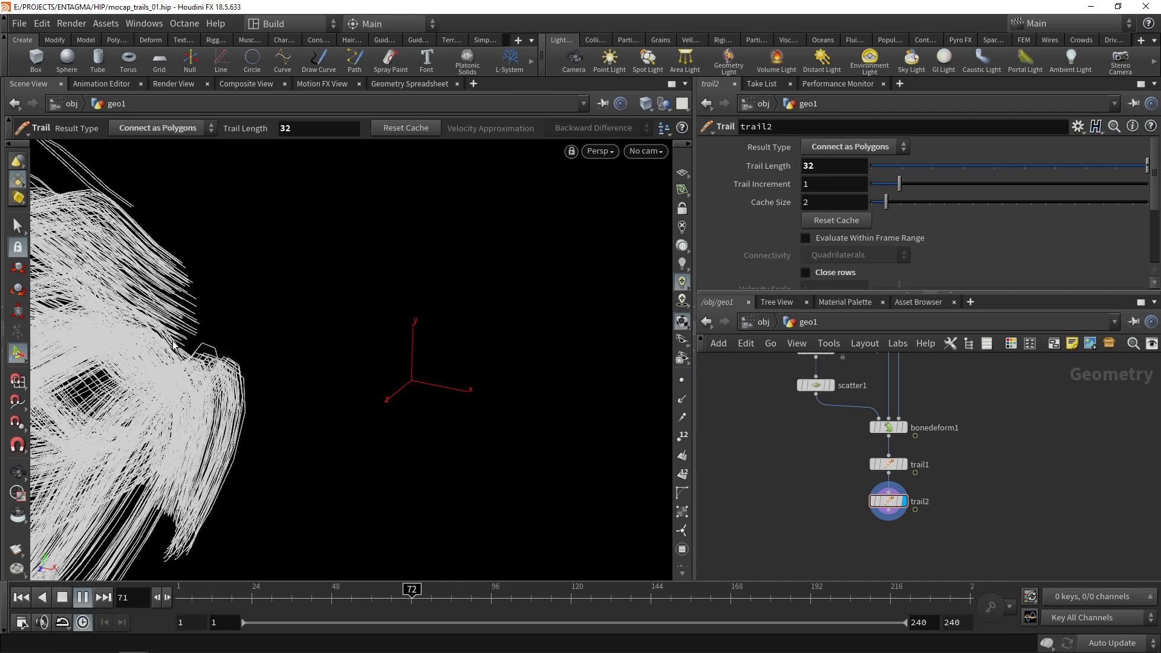
{"action": "left_click", "coordinate": [335, 597]}
{"action": "left_click_drag", "start_coordinate": [352, 603], "coordinate": [392, 597]}
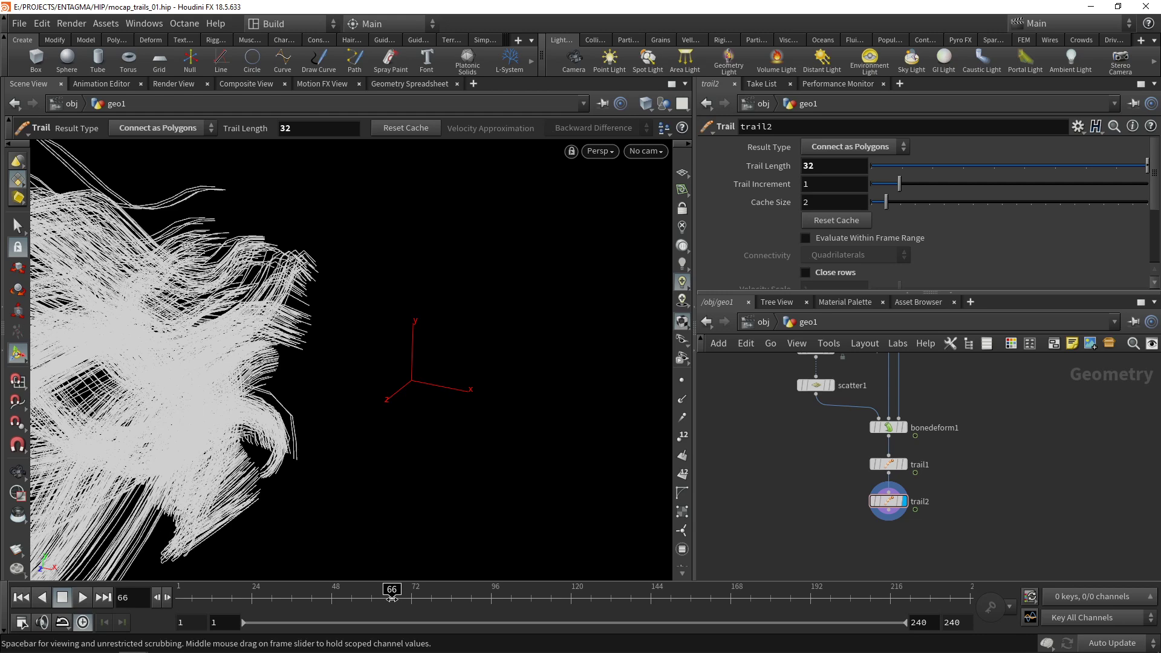
{"action": "middle_click", "coordinate": [888, 501]}
{"action": "left_click_drag", "start_coordinate": [405, 598], "coordinate": [299, 597]}
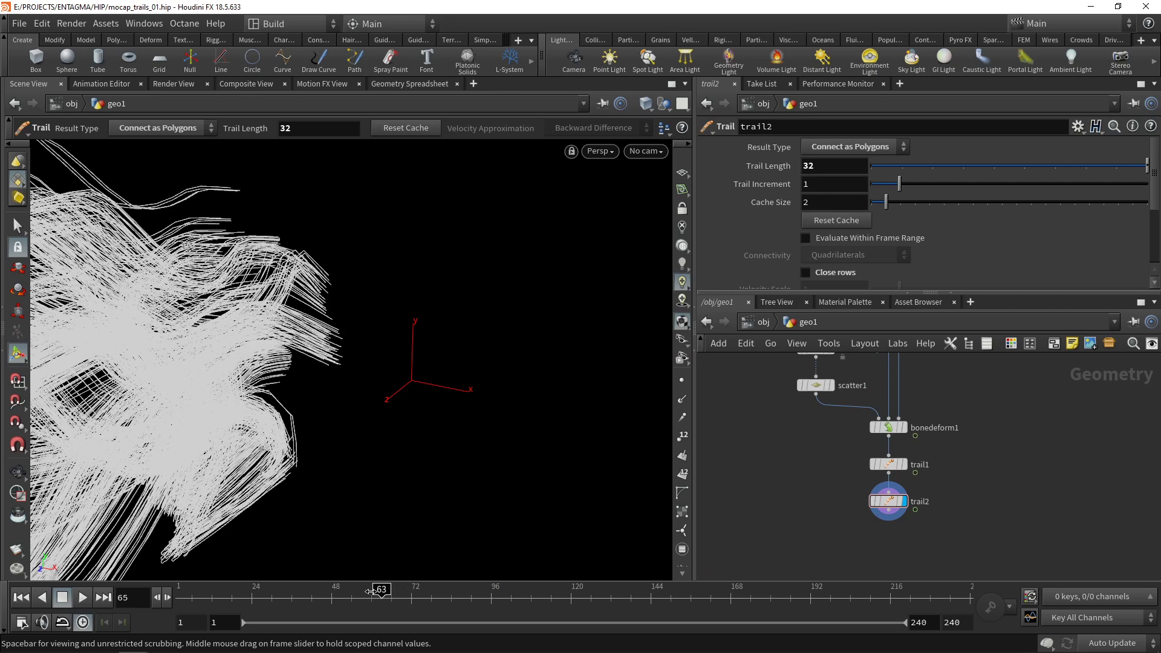
- Append an Attribute Adjust Vector node after the second Trail node and display its result
{"action": "middle_click_drag", "start_coordinate": [946, 543], "coordinate": [939, 508]}
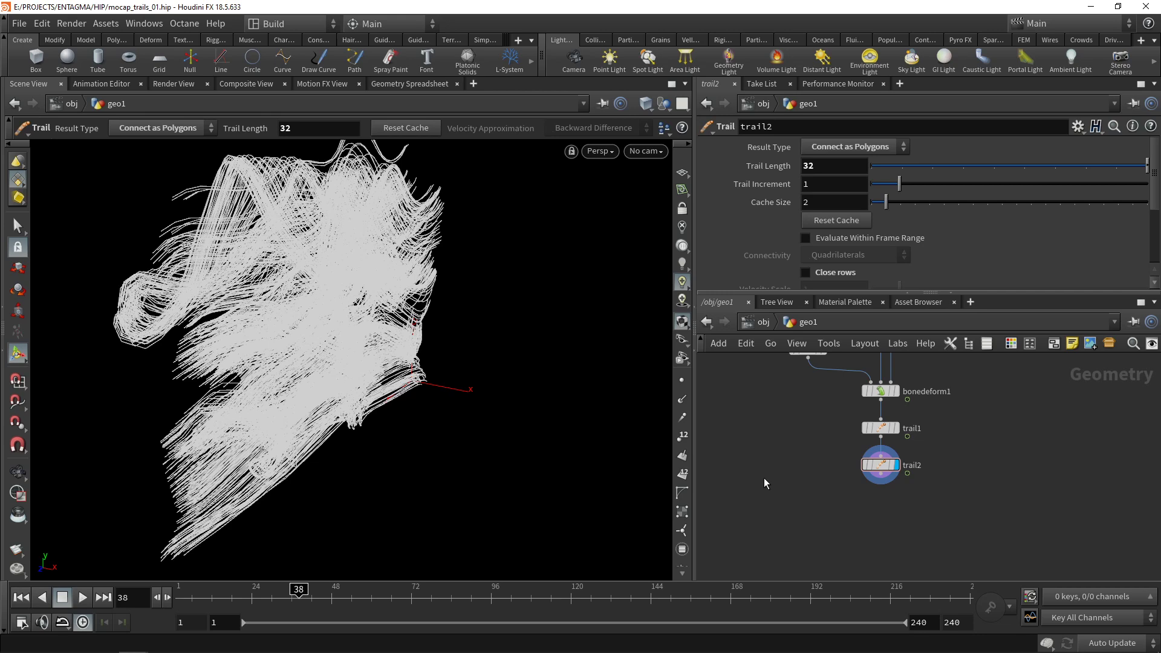
{"action": "left_click_drag", "start_coordinate": [834, 555], "coordinate": [941, 449]}
{"action": "key", "text": "Tab"}
{"action": "type", "text": "attribadj"}
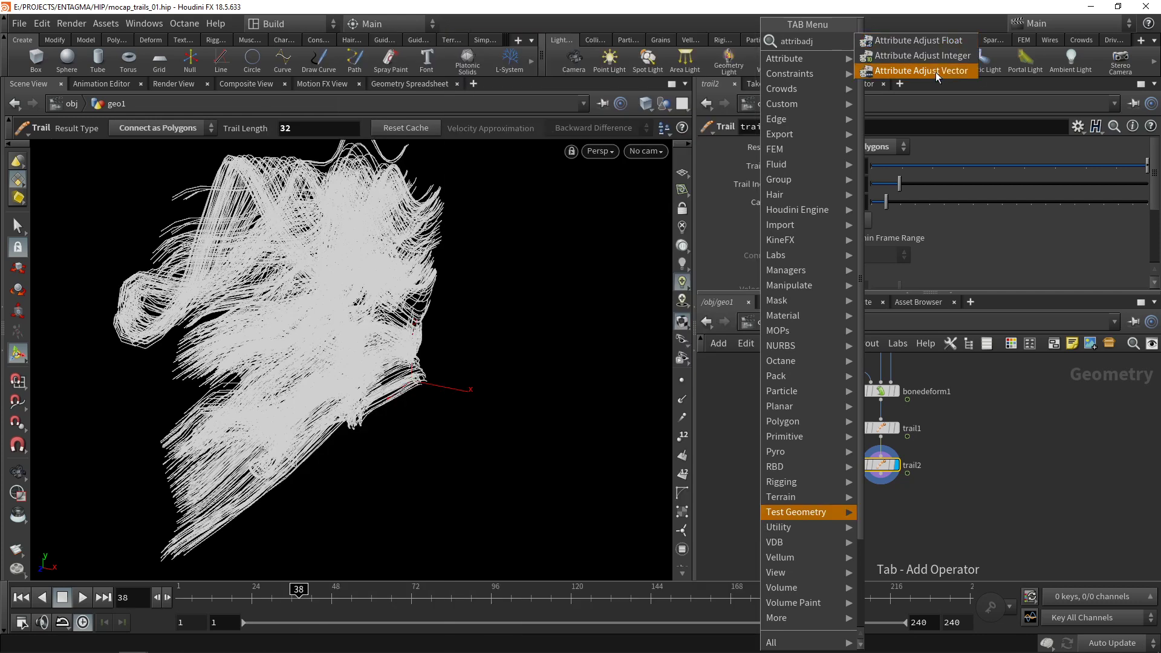
{"action": "left_click", "coordinate": [935, 71]}
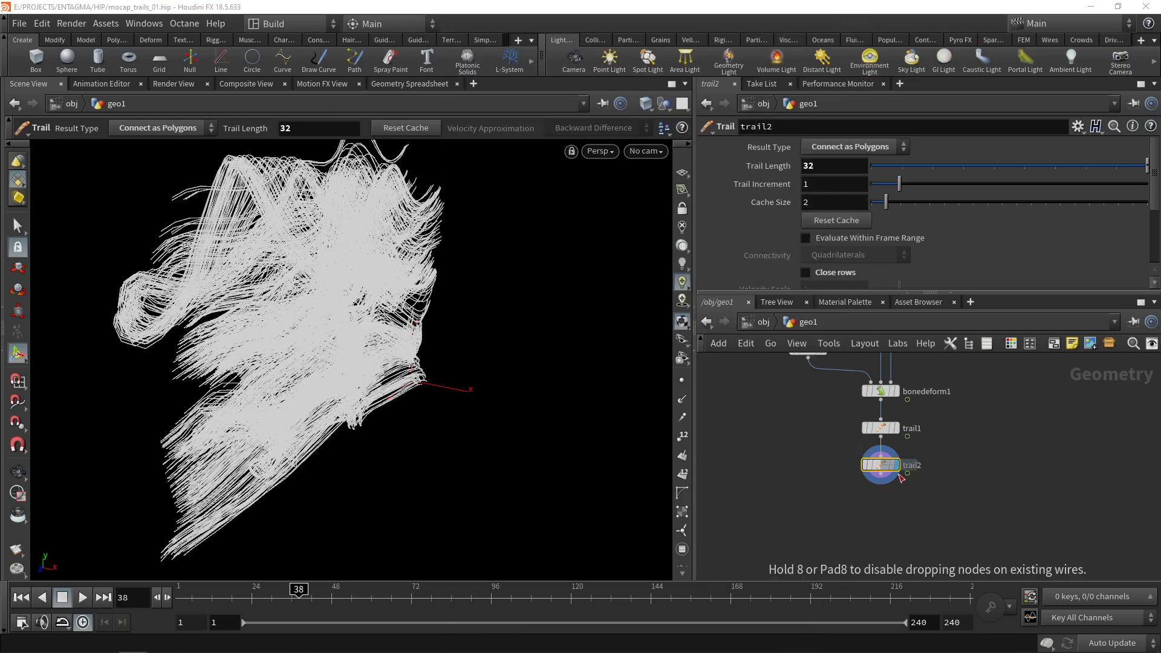
{"action": "left_click", "coordinate": [880, 500]}
{"action": "left_click", "coordinate": [881, 480]}
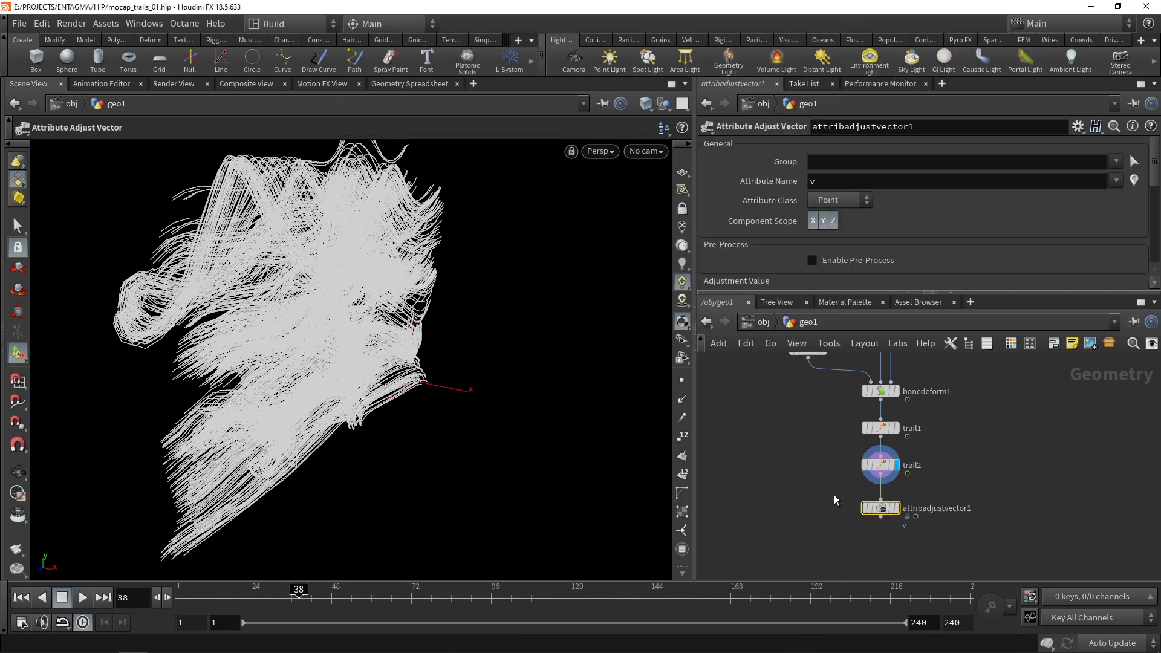
{"action": "left_click", "coordinate": [881, 501]}
{"action": "left_click", "coordinate": [896, 508]}
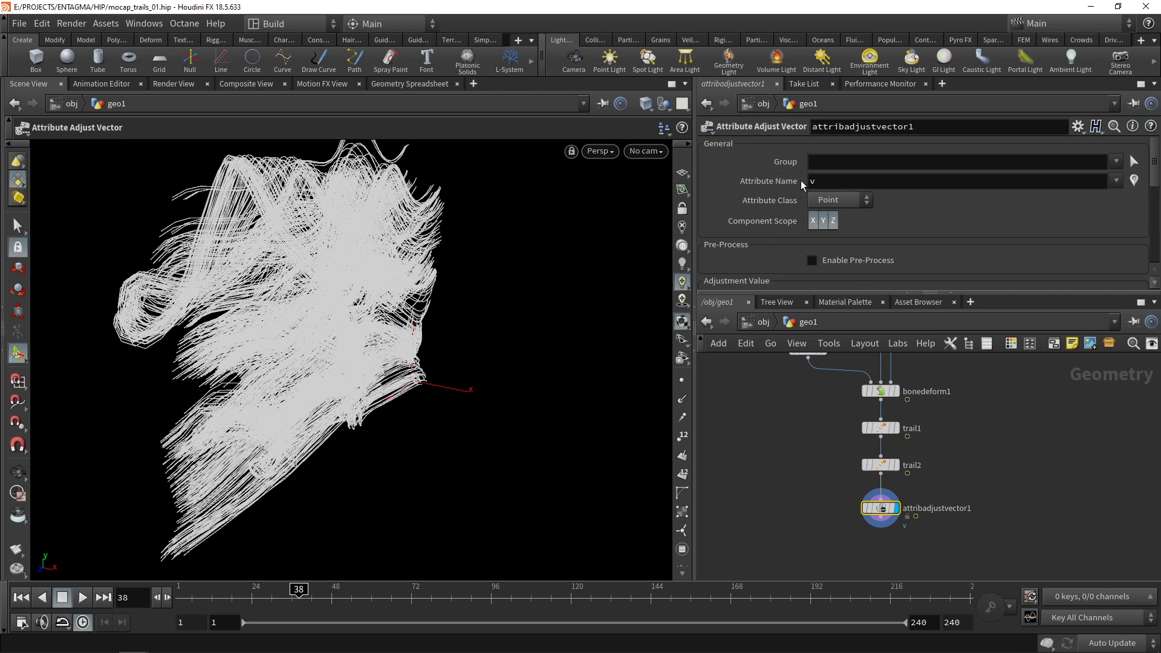
- Output the length of v as a point attribute named length from the Attribute Adjust Vector node, and save the scene
{"action": "left_click_drag", "start_coordinate": [1115, 294], "coordinate": [1037, 427]}
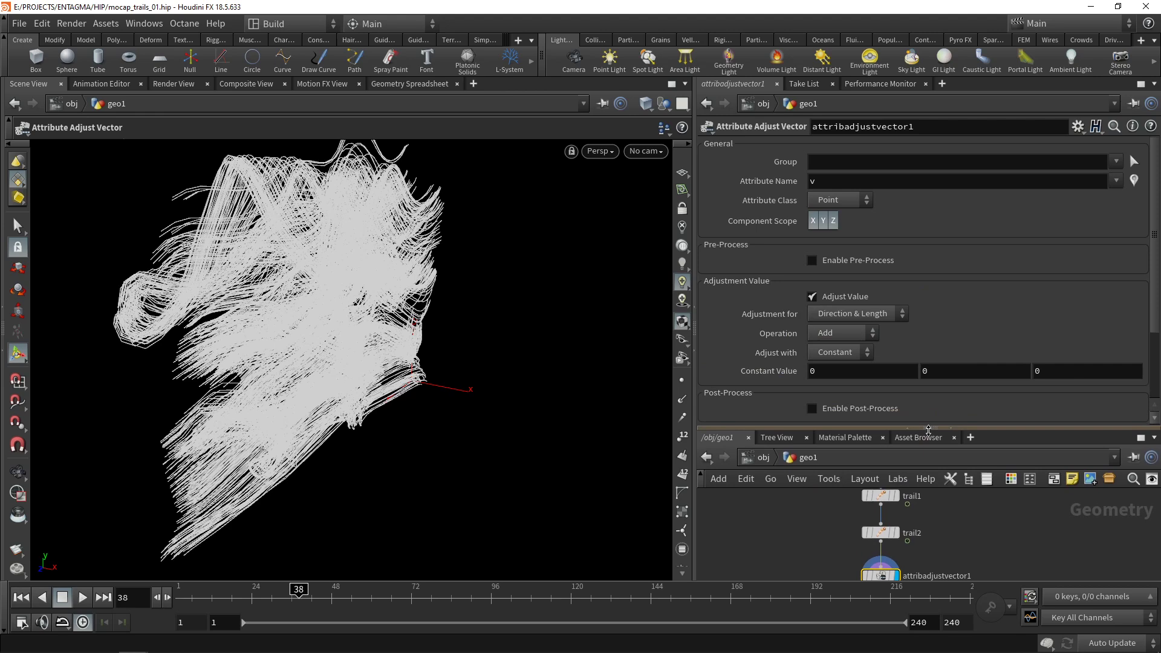
{"action": "scroll", "coordinate": [1154, 315], "scroll_direction": "down", "scroll_amount": 3}
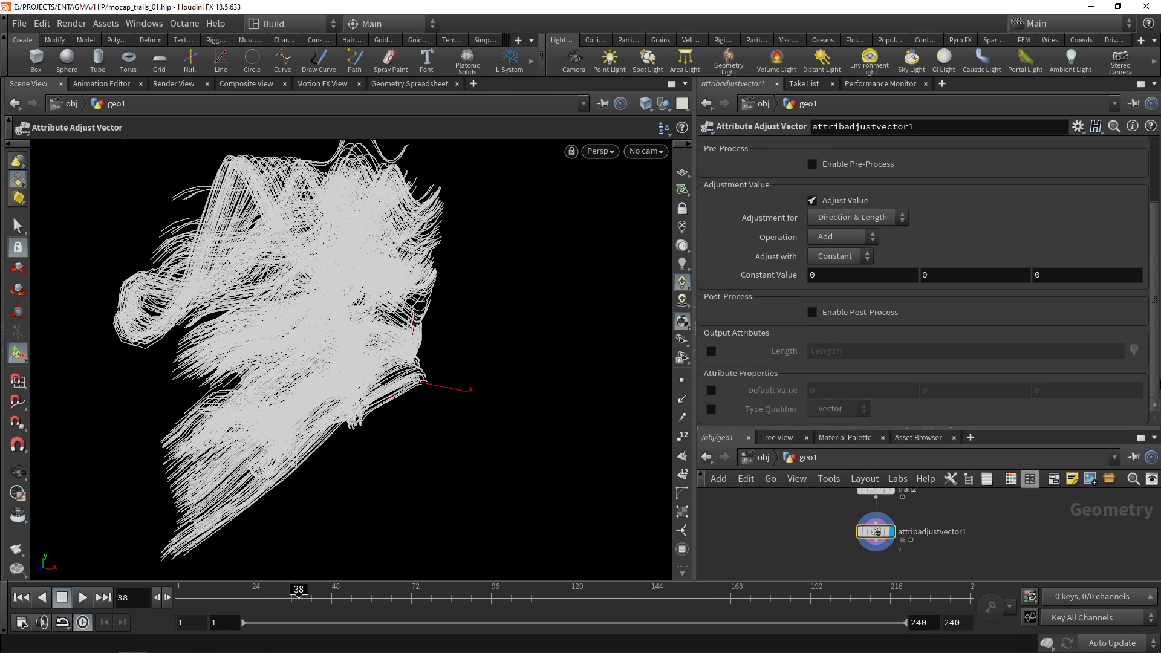
{"action": "left_click", "coordinate": [711, 351]}
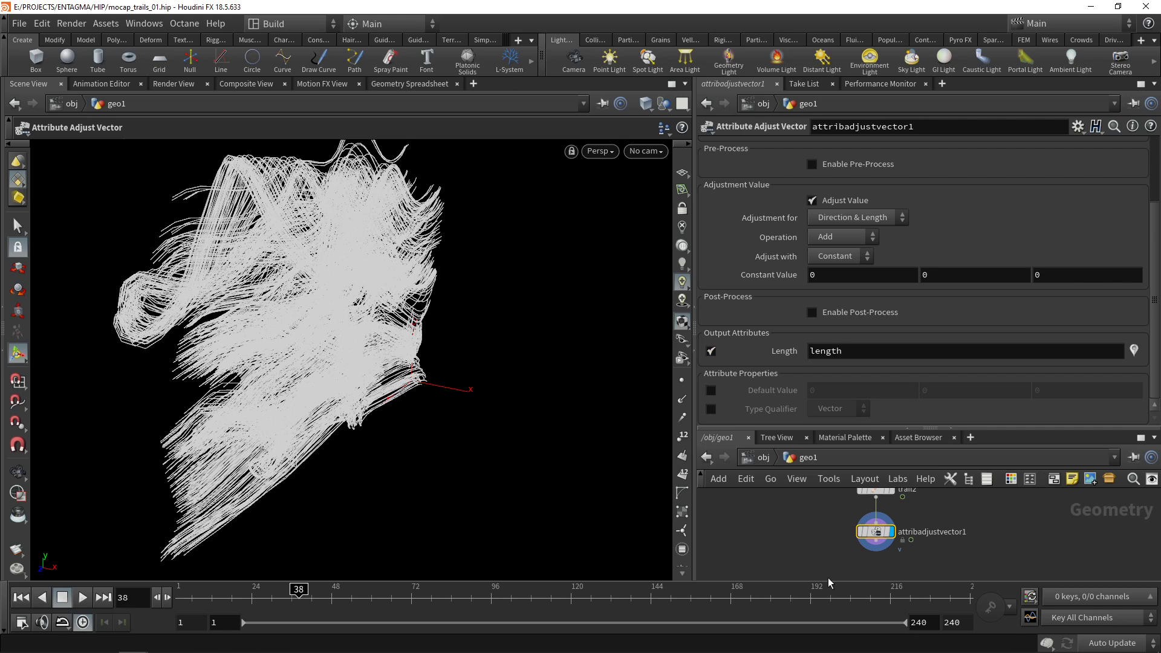
{"action": "middle_click", "coordinate": [876, 536]}
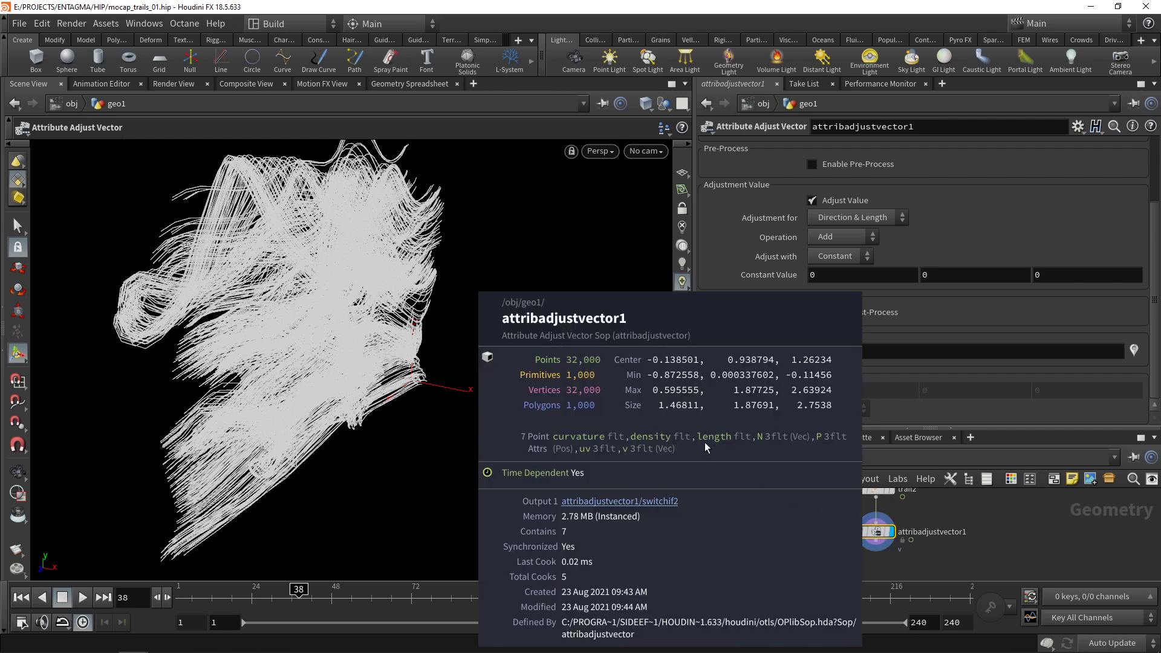
{"action": "key", "text": "ctrl+s"}
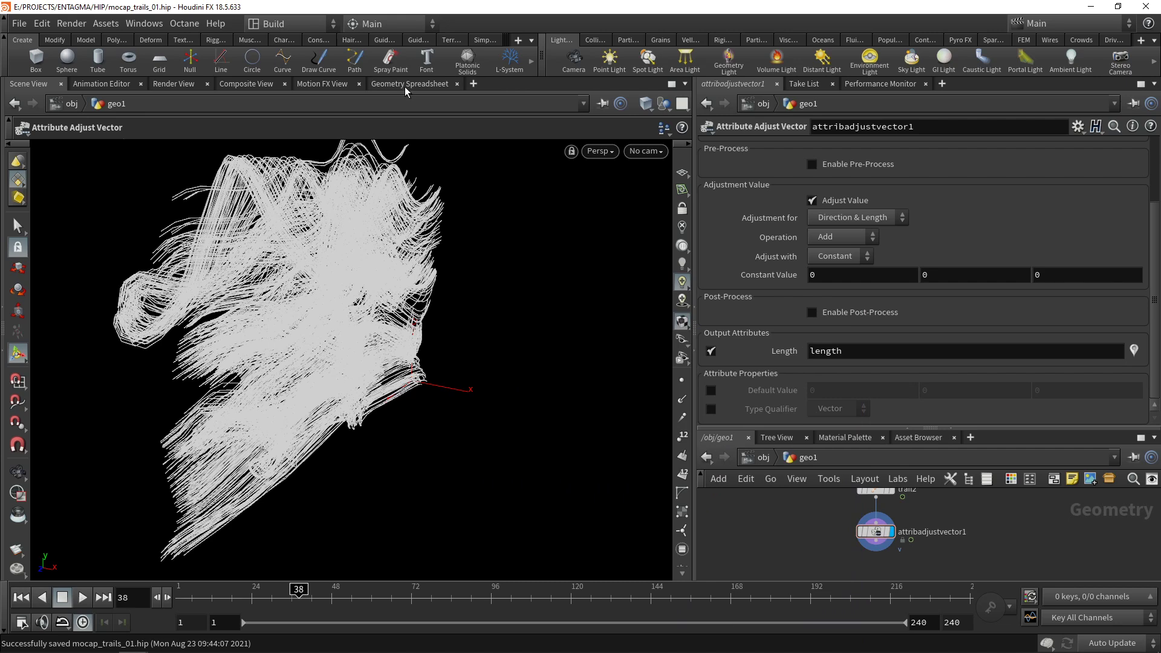
- Sort the points by their length attribute in the Geometry Spreadsheet to examine the value range, and return to the viewport
{"action": "left_click", "coordinate": [406, 88]}
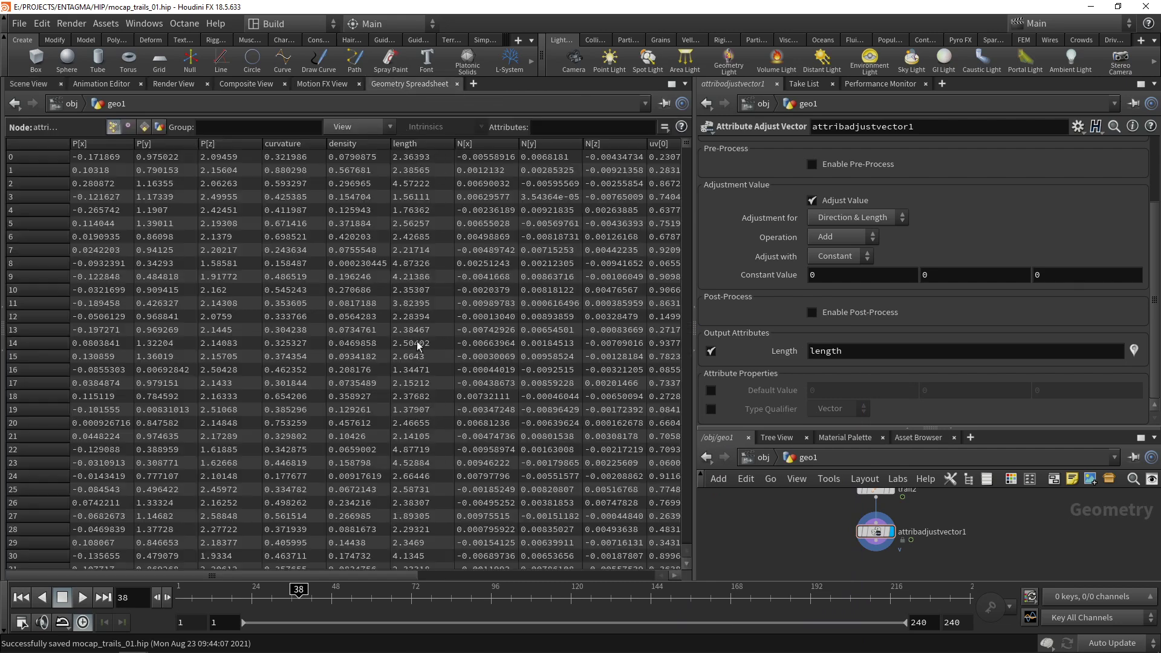
{"action": "left_click", "coordinate": [426, 143]}
{"action": "left_click", "coordinate": [426, 143]}
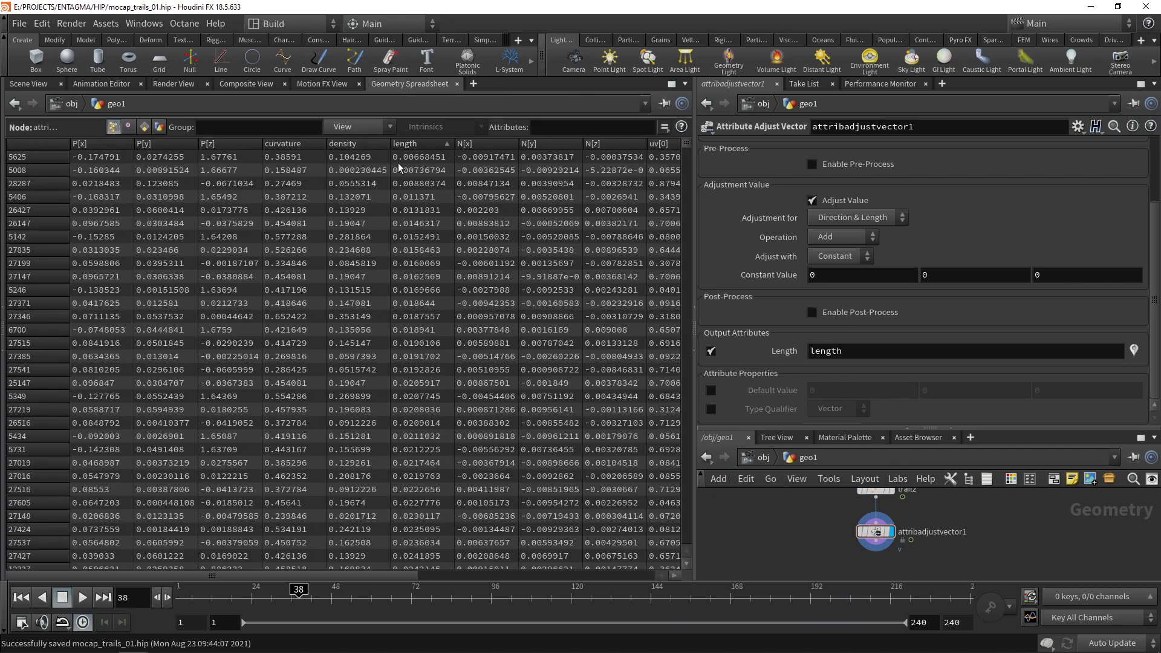
{"action": "key", "text": "alt+1"}
{"action": "key", "text": "ctrl+s"}
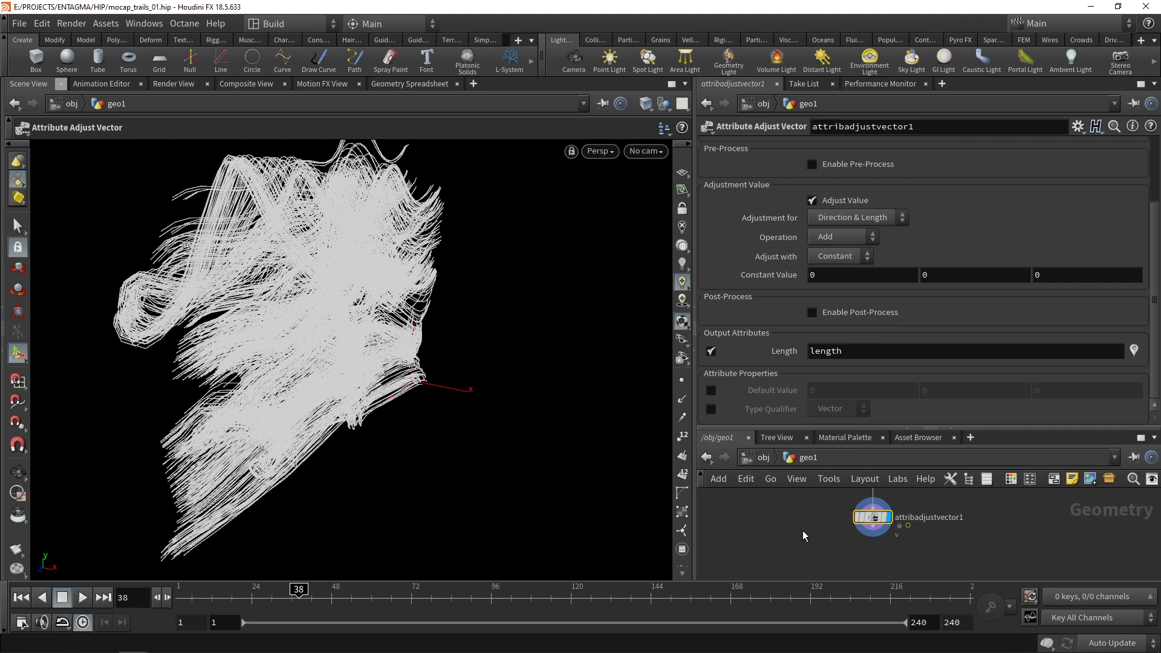
- Append a Color node with the color type Ramp from Attribute, driven by the length attribute
{"action": "key", "text": "Tab"}
{"action": "type", "text": "color"}
{"action": "key", "text": "Return"}
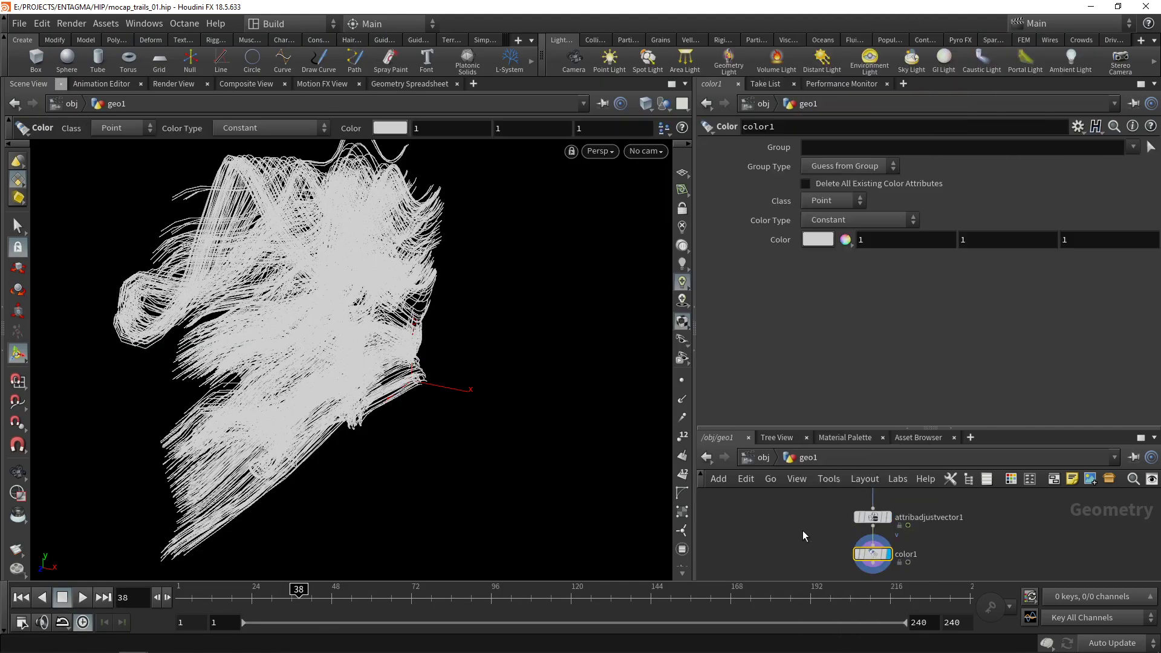
{"action": "left_click", "coordinate": [815, 219]}
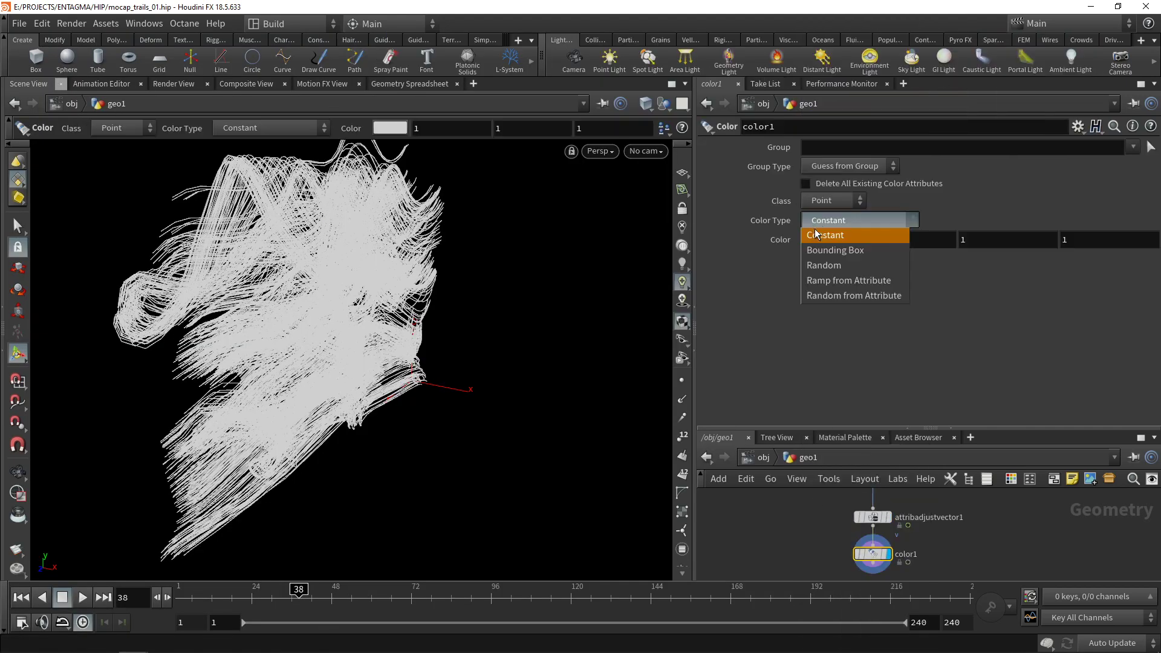
{"action": "left_click", "coordinate": [823, 281]}
{"action": "left_click", "coordinate": [1152, 239]}
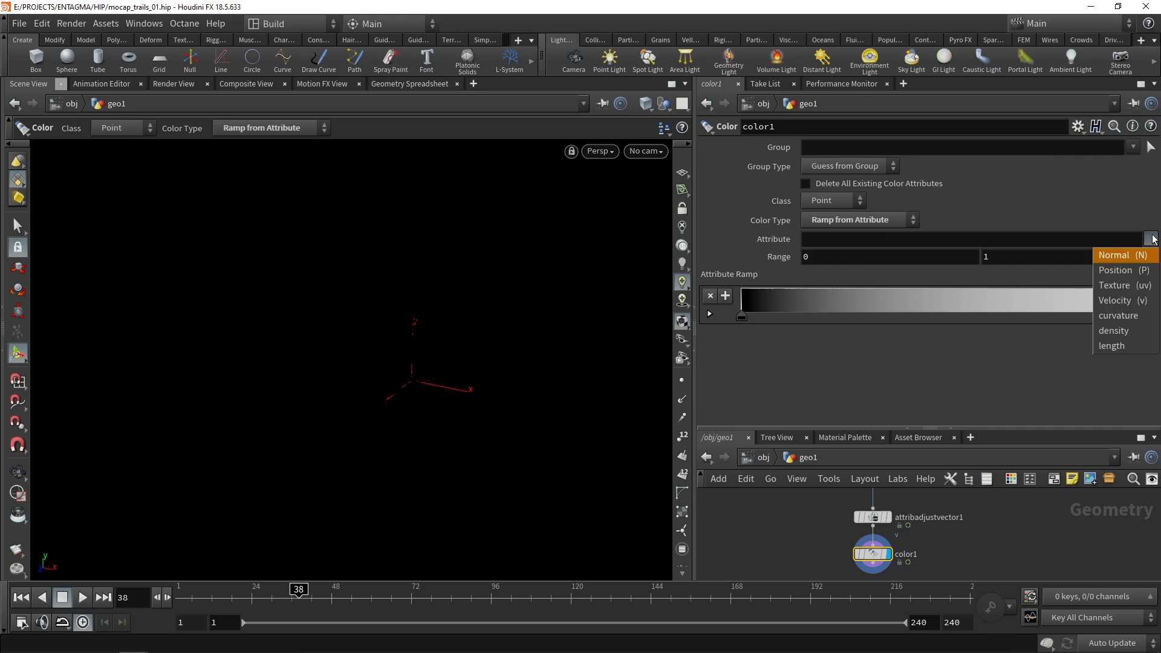
{"action": "left_click", "coordinate": [1111, 345]}
- Try several upper limits for the Color node's attribute range, starting with 8 and settling on 6, and check the trails from another angle
{"action": "left_click", "coordinate": [1008, 256]}
{"action": "double_click", "coordinate": [1009, 256]}
{"action": "type", "text": "8"}
{"action": "key", "text": "Return"}
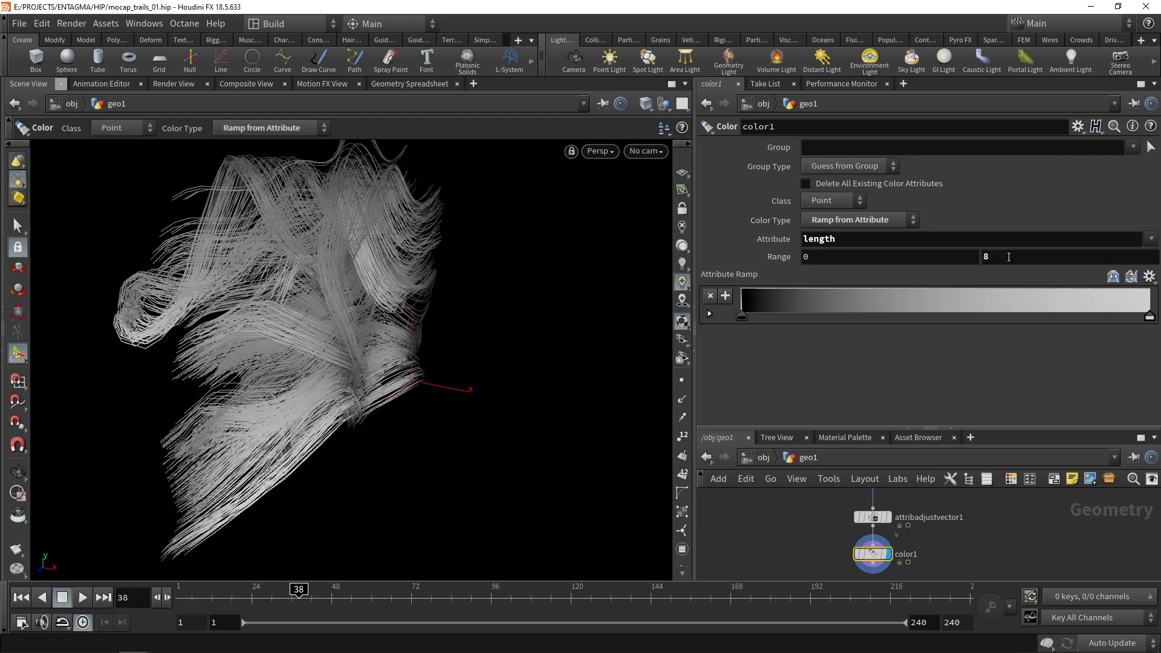
{"action": "left_click", "coordinate": [995, 256]}
{"action": "type", "text": "7.6"}
{"action": "key", "text": "BackSpace"}
{"action": "type", "text": "5.4"}
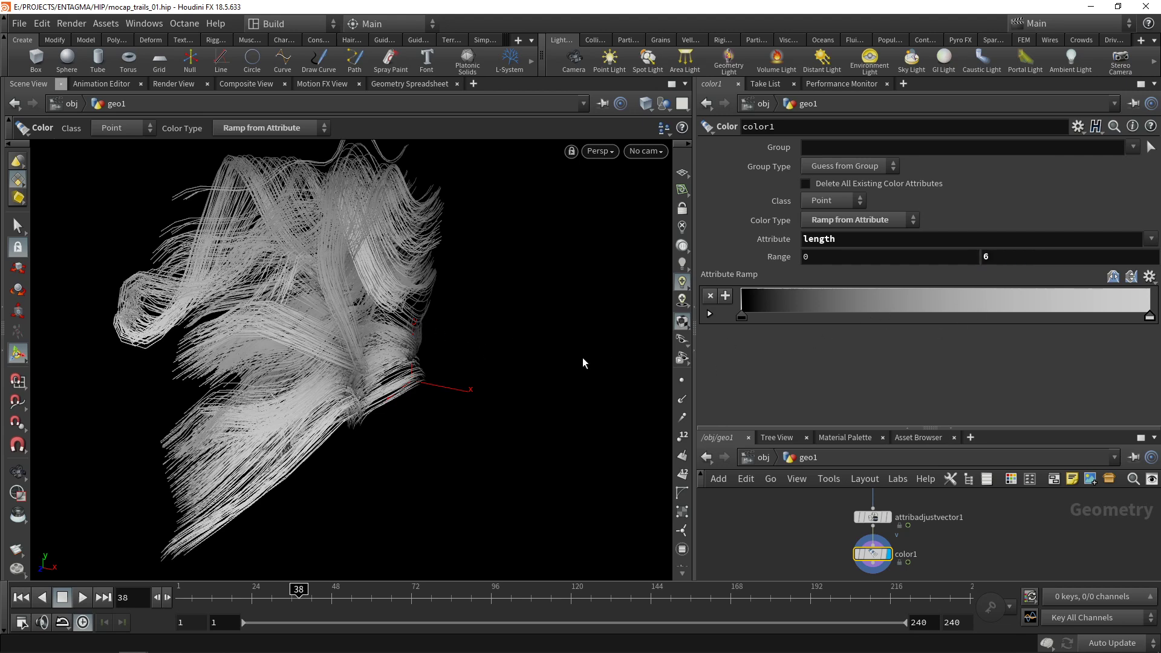
{"action": "key", "text": "Escape"}
{"action": "left_click_drag", "start_coordinate": [540, 304], "coordinate": [303, 463]}
{"action": "key", "text": "Return"}
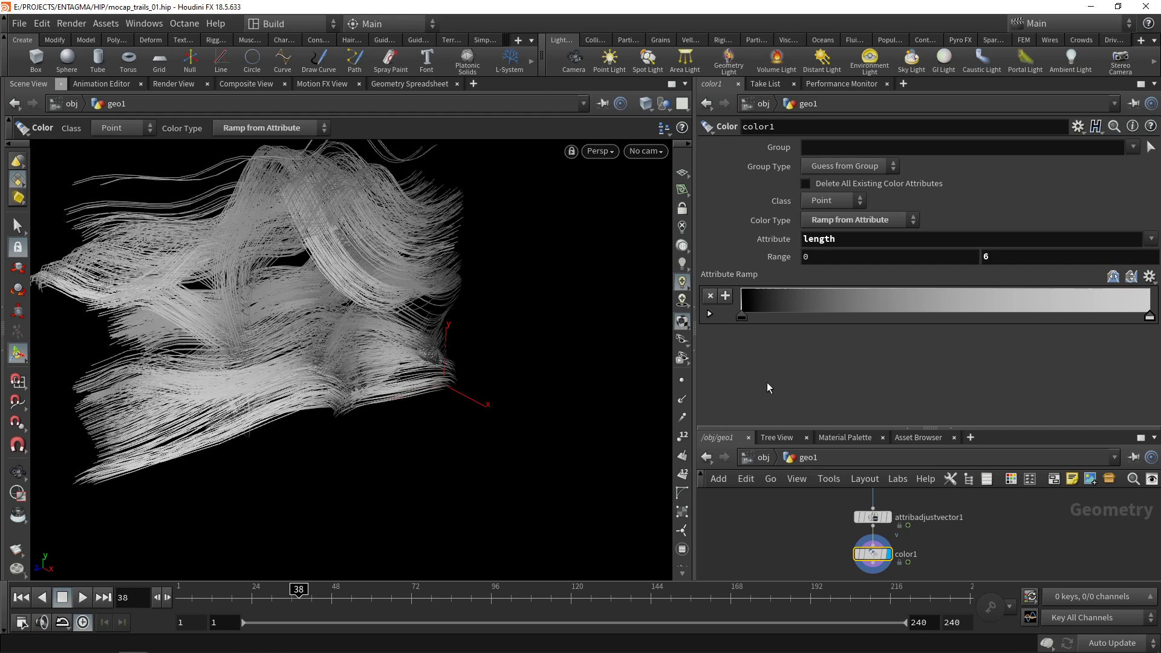
- Build a four-point color ramp from dark teal through light pink and beige to deep pink, with the teal point at about 0.03
{"action": "left_click", "coordinate": [708, 315]}
{"action": "left_click", "coordinate": [810, 378]}
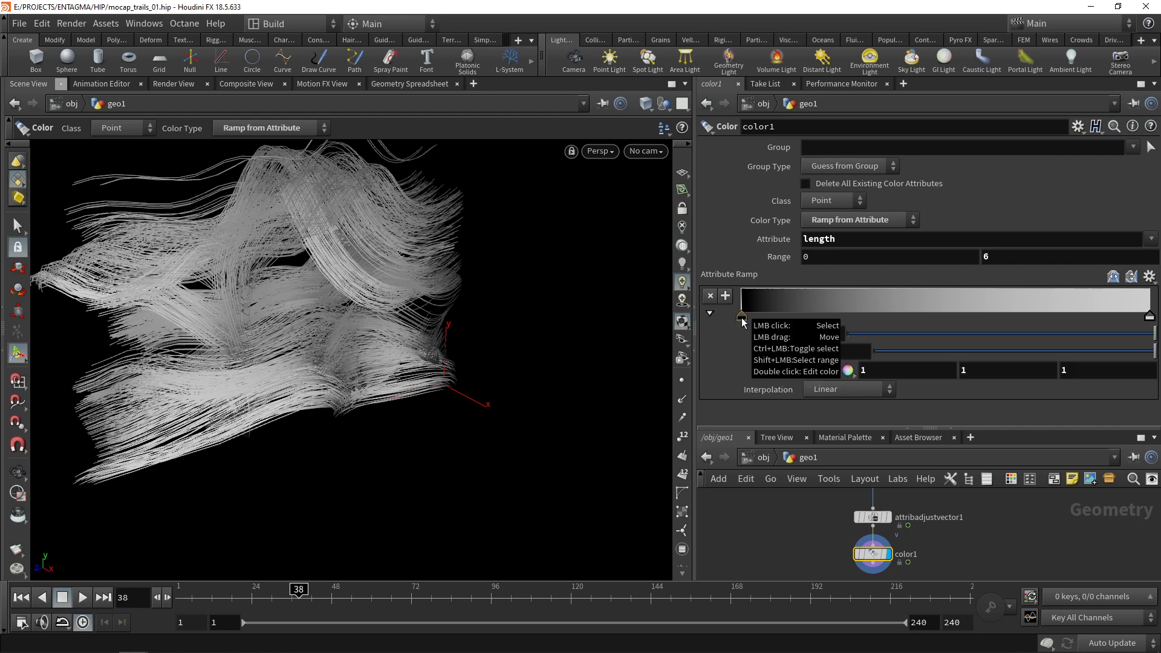
{"action": "left_click", "coordinate": [786, 357]}
{"action": "left_click", "coordinate": [855, 290]}
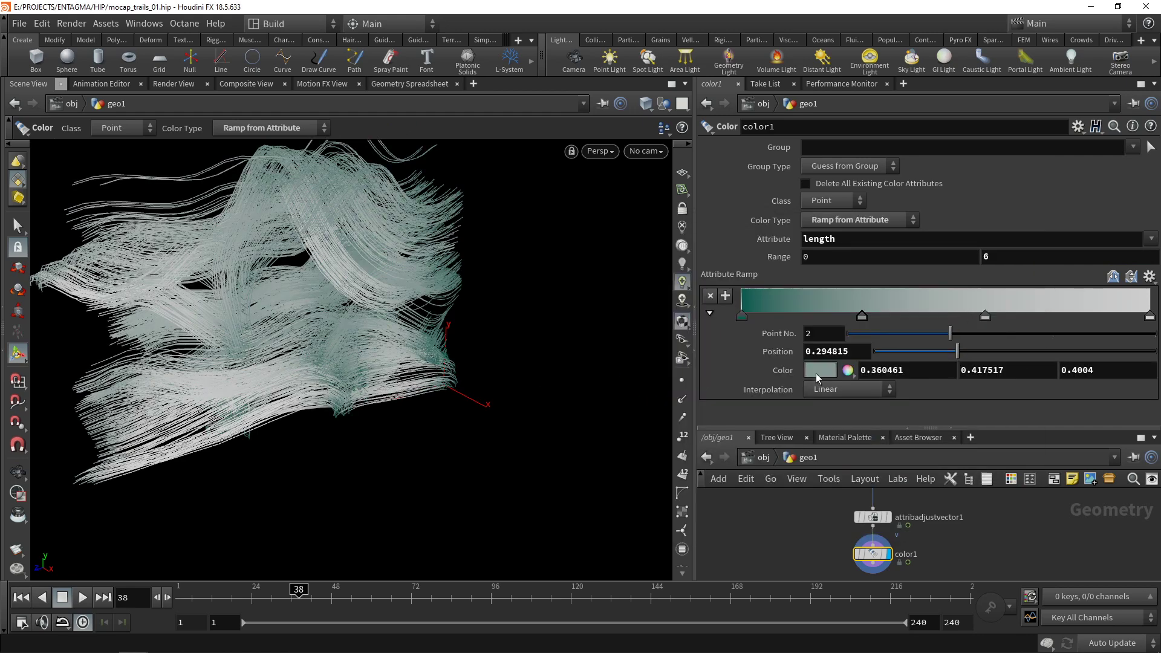
{"action": "left_click", "coordinate": [816, 373]}
{"action": "left_click", "coordinate": [774, 292]}
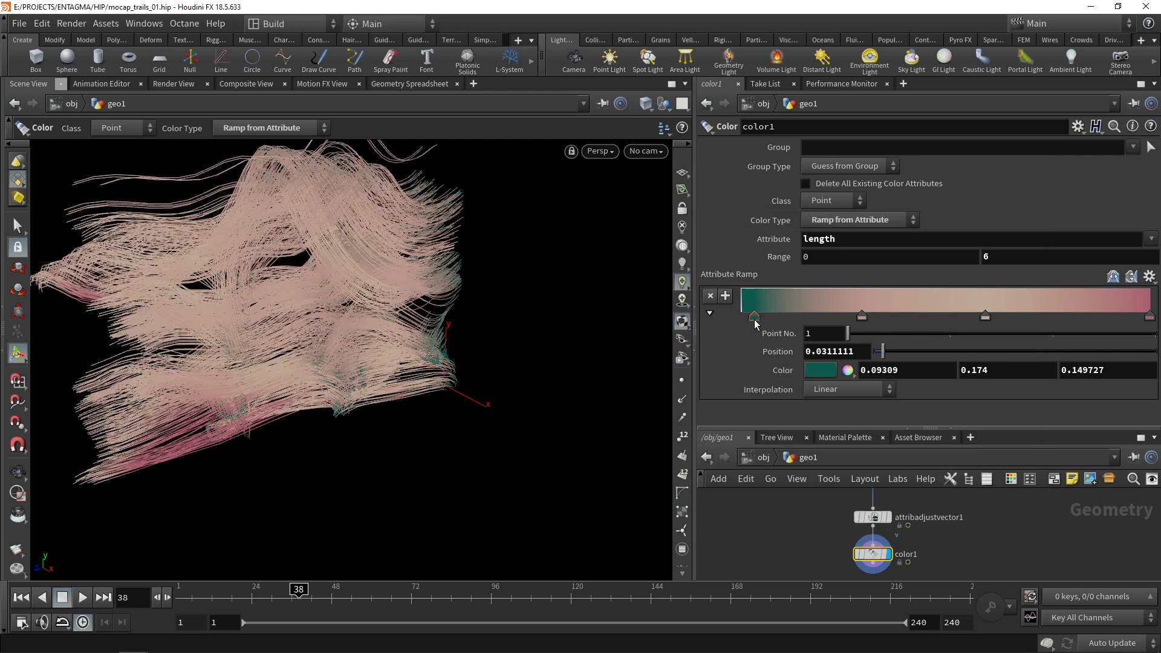
- Move the ramp's deep pink end point inward to about 0.93 and set the attribute range's upper limit to 4
{"action": "left_click", "coordinate": [1122, 316]}
{"action": "left_click_drag", "start_coordinate": [1124, 311], "coordinate": [1129, 311]}
{"action": "double_click", "coordinate": [1004, 257]}
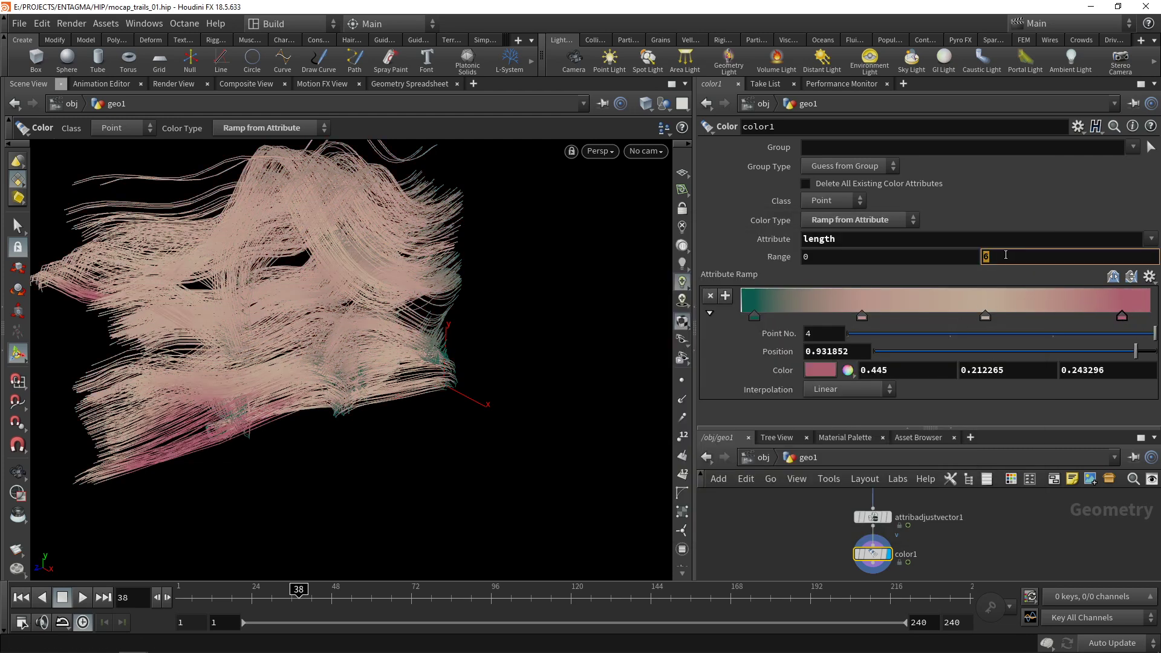
{"action": "type", "text": "4.1"}
{"action": "key", "text": "Return"}
{"action": "type", "text": "3.7"}
{"action": "key", "text": "Return"}
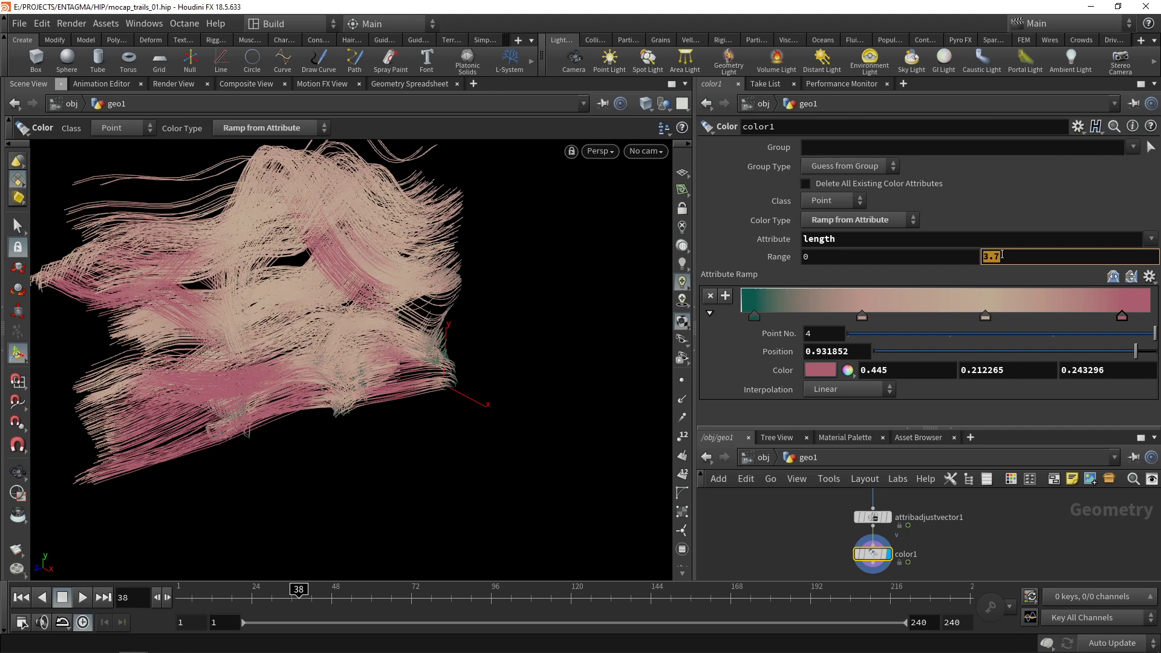
{"action": "type", "text": "4"}
{"action": "key", "text": "Return"}
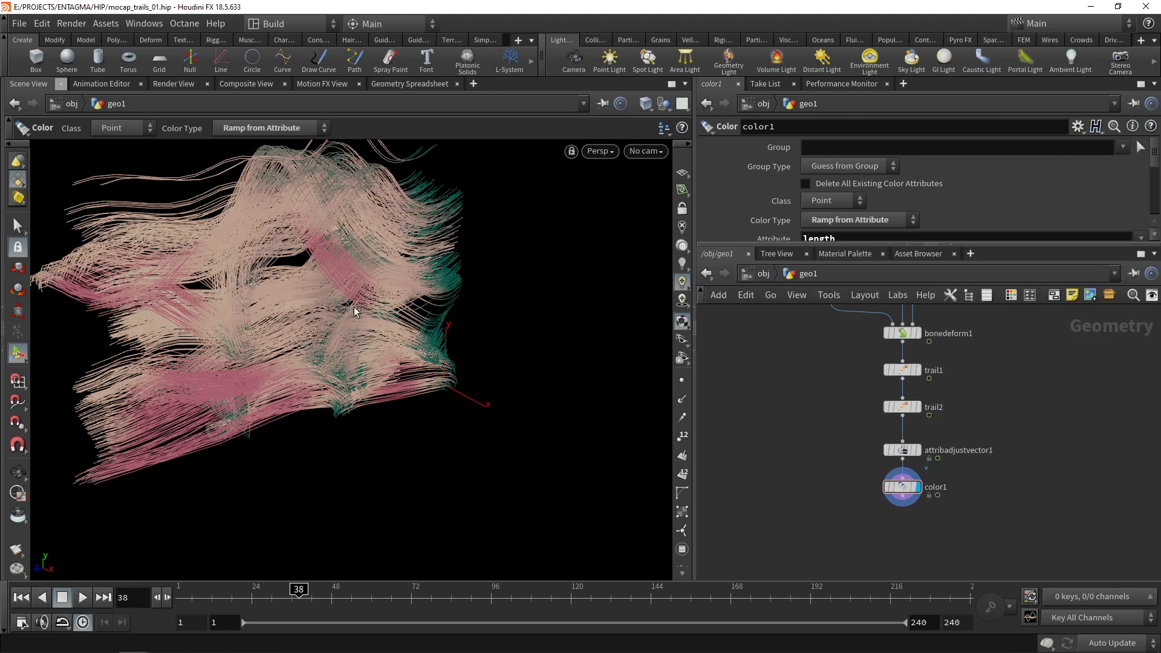
- Append a Resample node after the Color node and bring its segment length settings into view
{"action": "left_click_drag", "start_coordinate": [387, 246], "coordinate": [338, 272], "text": "alt"}
{"action": "right_click_drag", "start_coordinate": [339, 272], "coordinate": [392, 359], "text": "alt"}
{"action": "left_click_drag", "start_coordinate": [422, 338], "coordinate": [402, 256]}
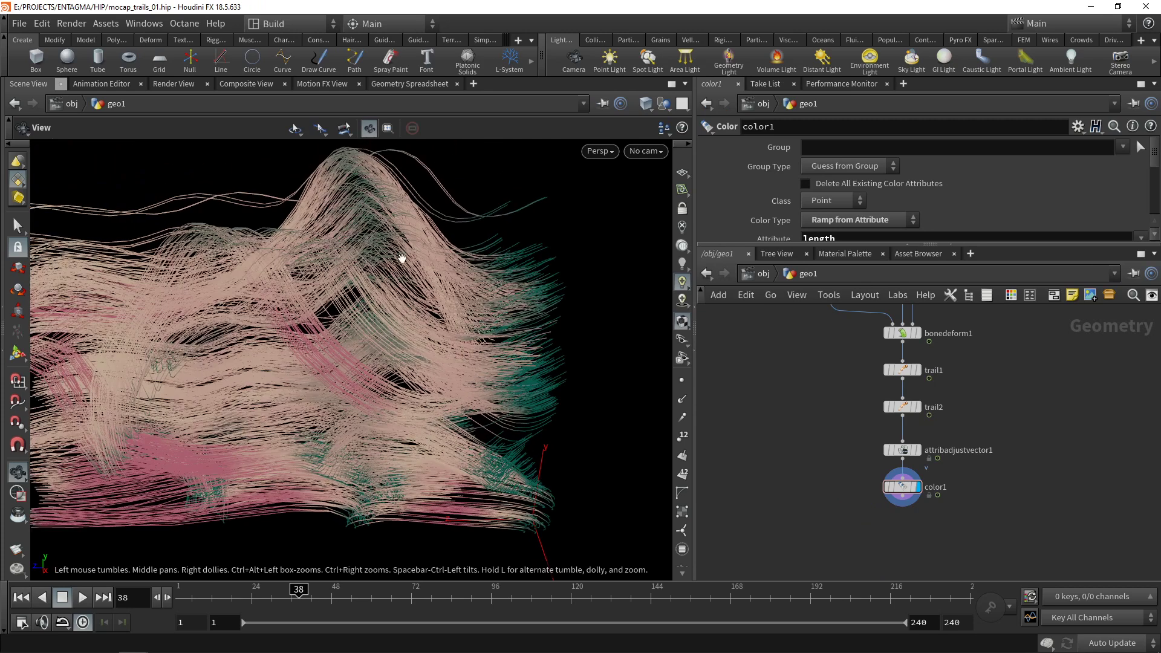
{"action": "key", "text": "Return"}
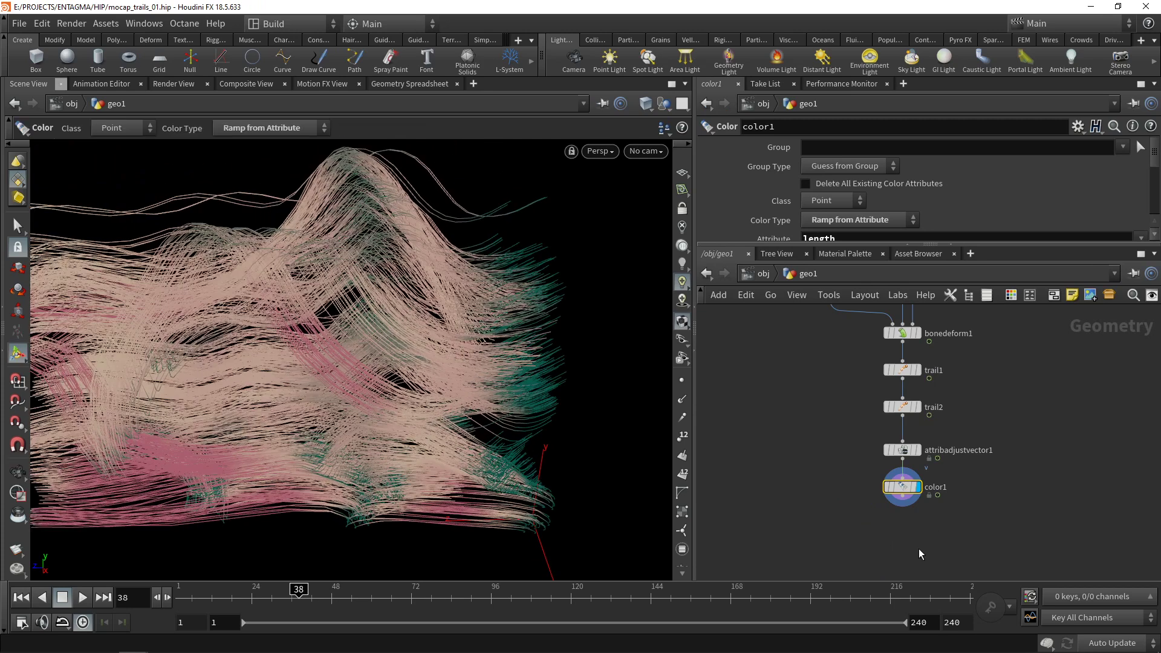
{"action": "key", "text": "Tab"}
{"action": "type", "text": "resample"}
{"action": "key", "text": "Return"}
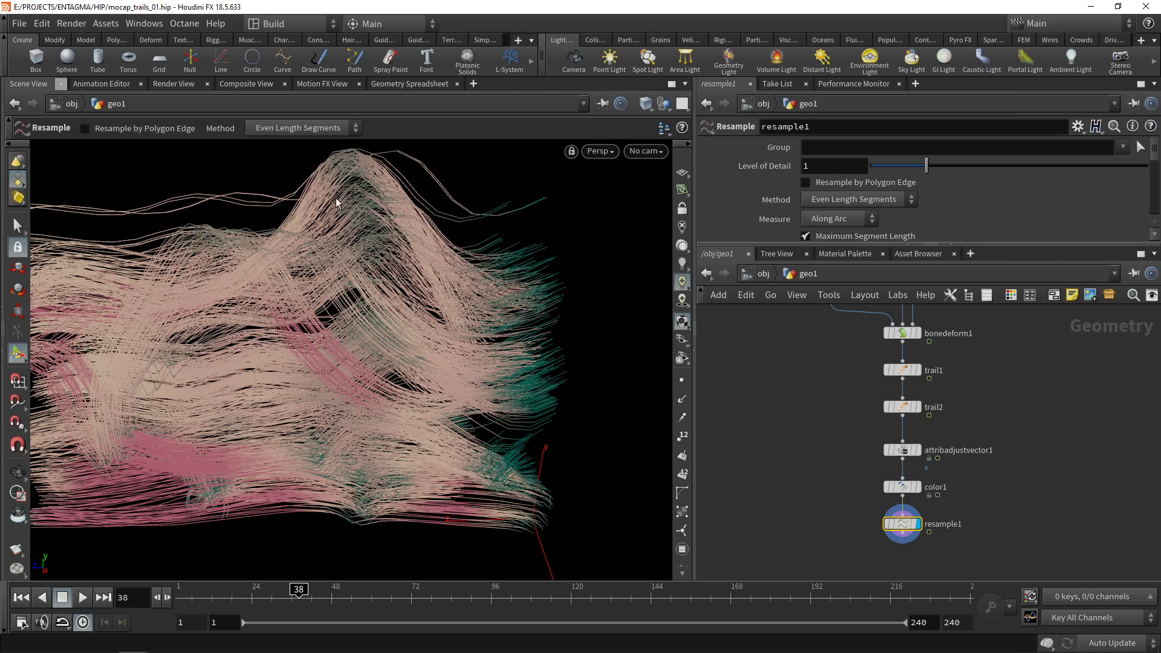
{"action": "left_click_drag", "start_coordinate": [859, 245], "coordinate": [859, 400]}
{"action": "middle_click_drag", "start_coordinate": [826, 528], "coordinate": [827, 470]}
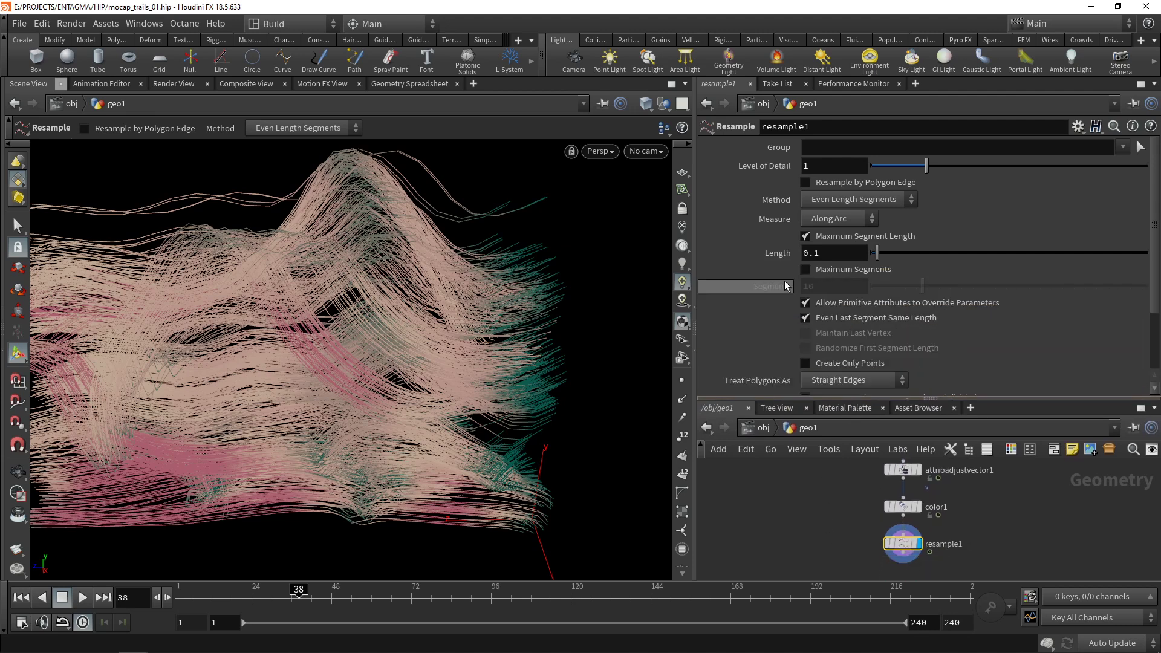
- Display the trail points and set the Resample node's maximum segment length to 0.02
{"action": "left_click", "coordinate": [681, 380]}
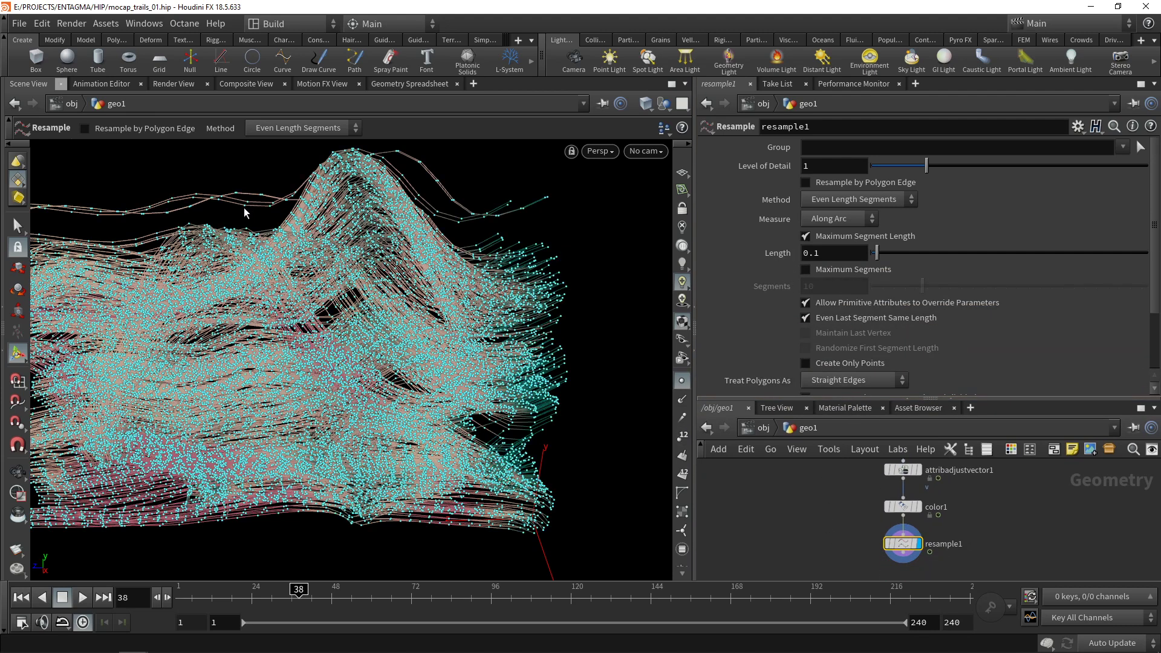
{"action": "left_click", "coordinate": [848, 253]}
{"action": "key", "text": "BackSpace"}
{"action": "type", "text": "02"}
{"action": "left_click", "coordinate": [811, 491]}
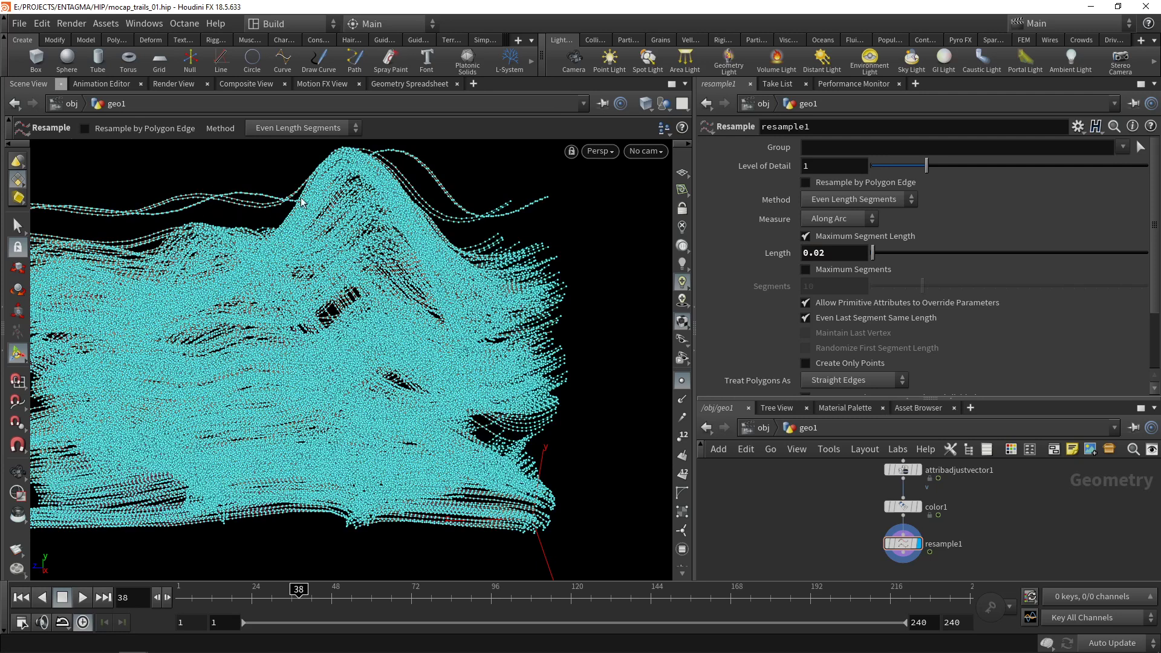
- Treat the resampled polygons as Subdivision Curves, output the Curve U attribute curveu, and hide the points
{"action": "scroll", "coordinate": [862, 308], "scroll_direction": "down", "scroll_amount": 3}
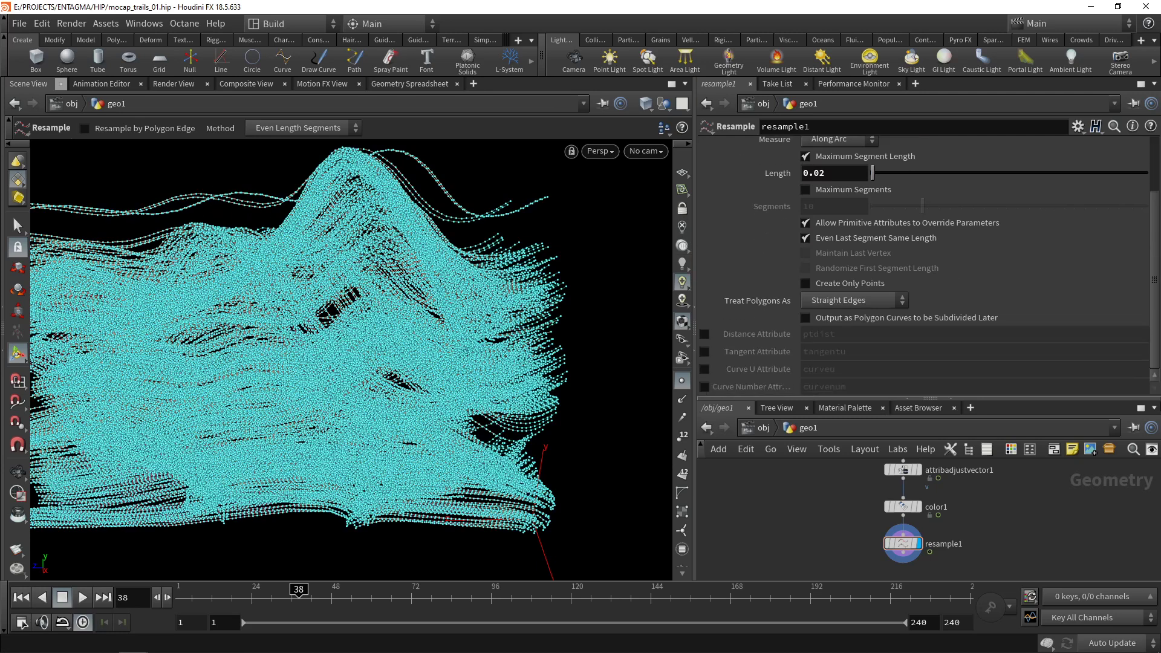
{"action": "left_click", "coordinate": [860, 303]}
{"action": "left_click", "coordinate": [851, 330]}
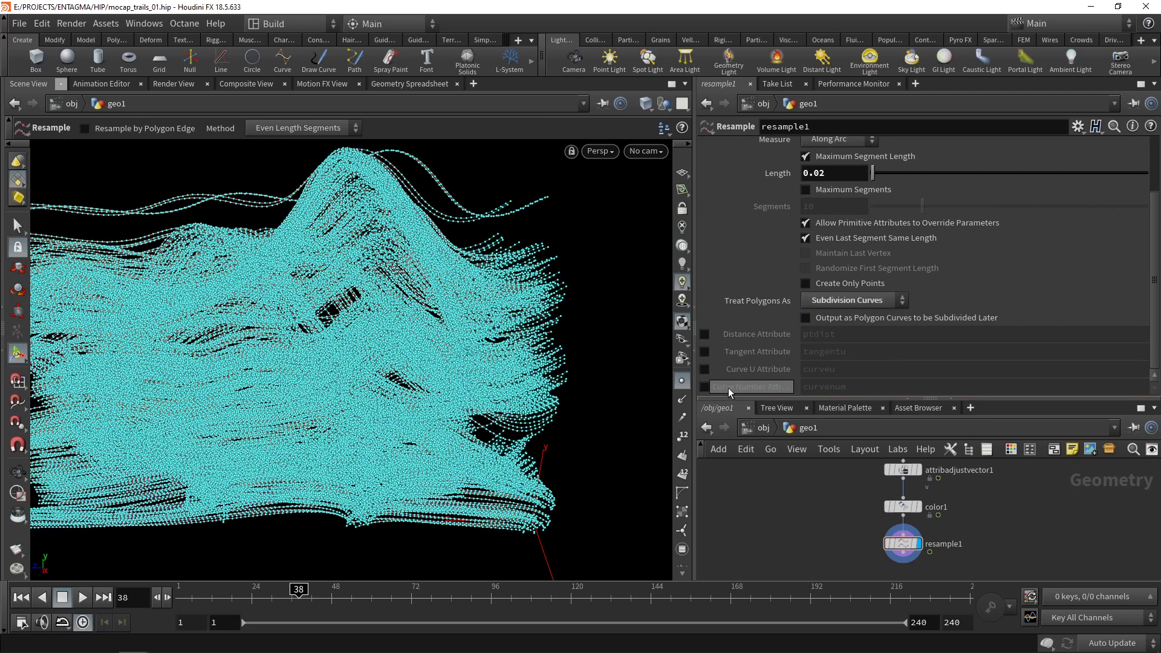
{"action": "left_click", "coordinate": [704, 369]}
{"action": "left_click", "coordinate": [681, 384]}
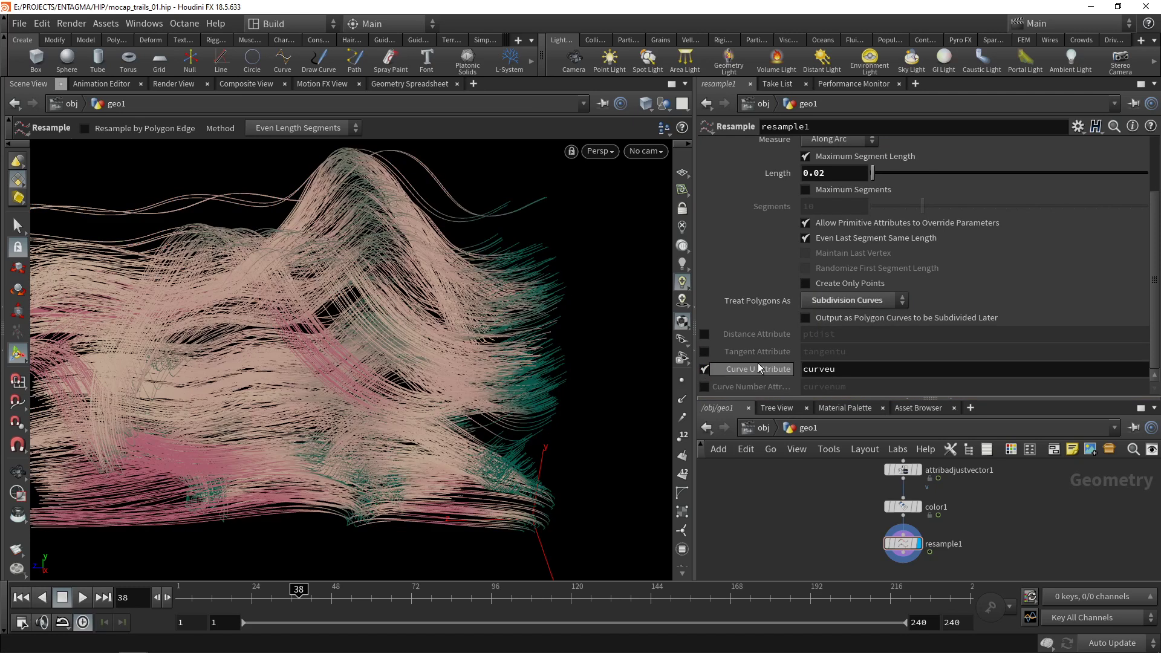
- Frame the whole set of trails and briefly display their points to examine the resampling
{"action": "key", "text": "h"}
{"action": "left_click", "coordinate": [682, 381]}
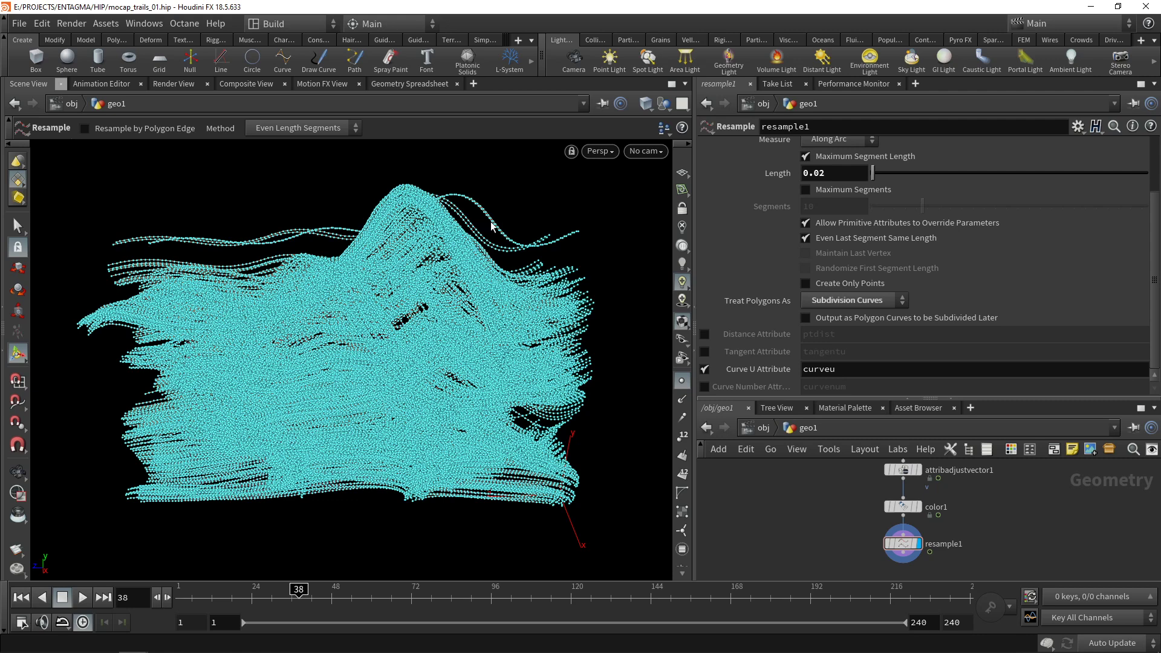
{"action": "key", "text": "shift+p"}
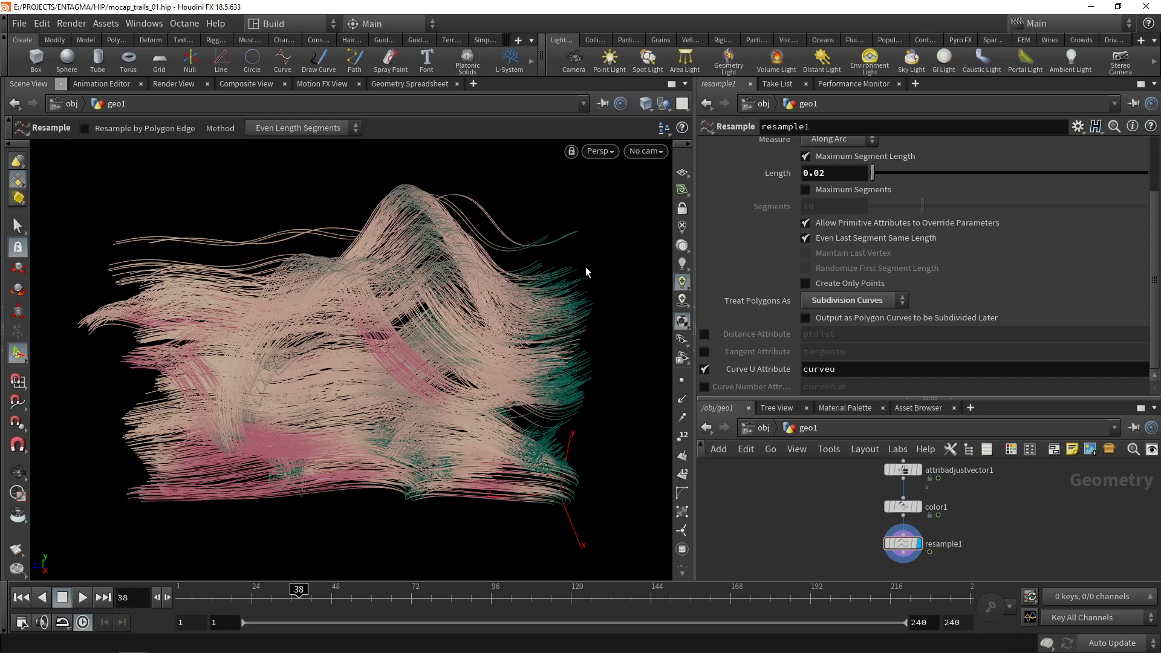
- Append an Attribute Remap node after the Resample node and choose curveu as its original attribute
{"action": "key", "text": "Tab"}
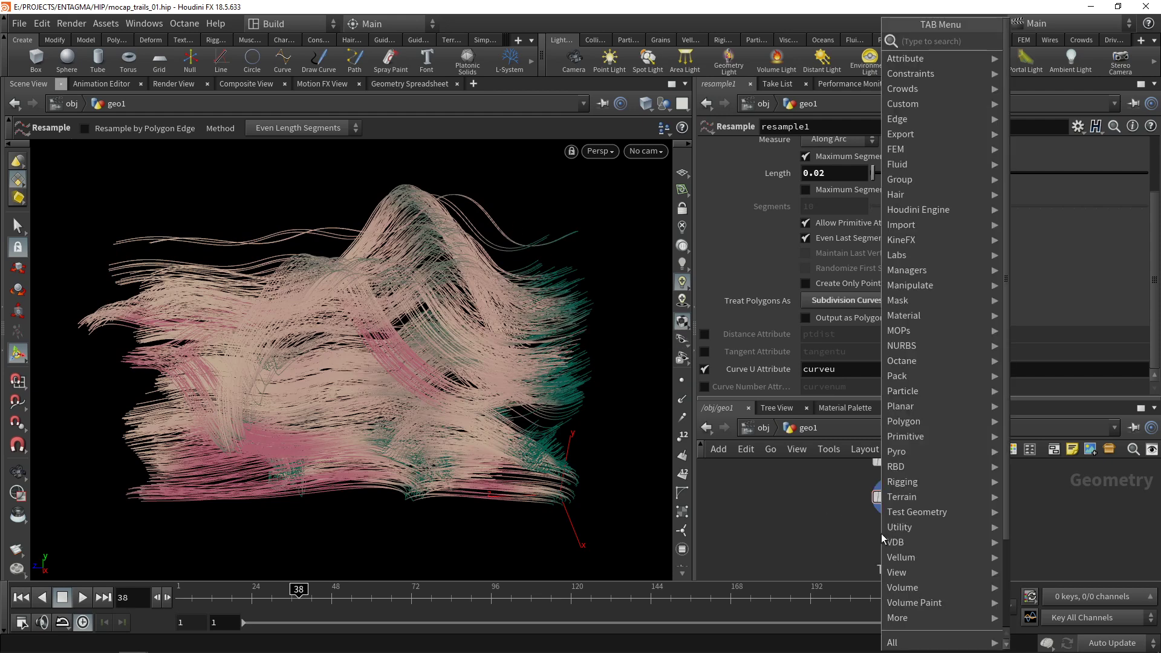
{"action": "type", "text": "remap"}
{"action": "key", "text": "Return"}
{"action": "left_click", "coordinate": [883, 536]}
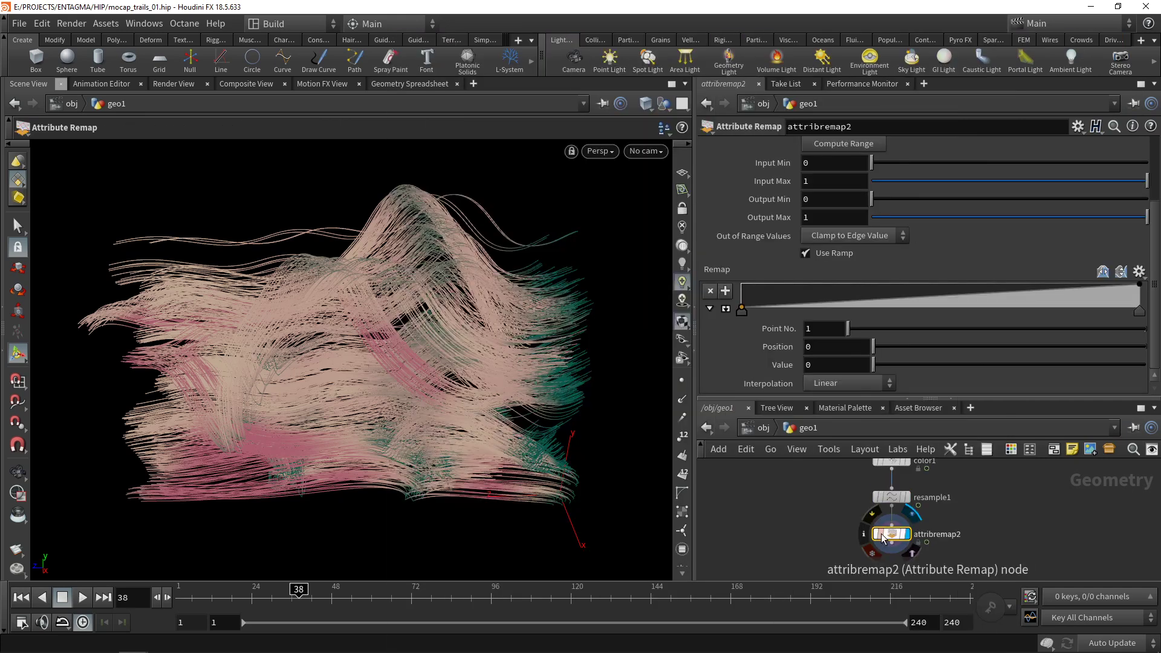
{"action": "scroll", "coordinate": [1157, 237], "scroll_direction": "up", "scroll_amount": 1}
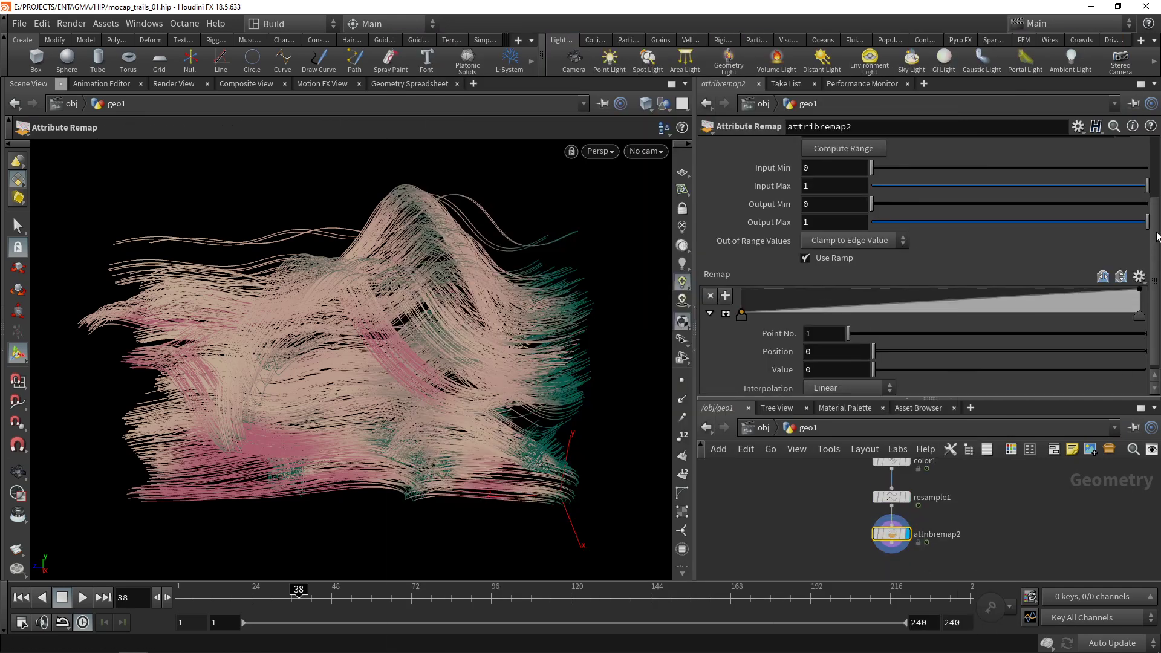
{"action": "scroll", "coordinate": [1157, 237], "scroll_direction": "up", "scroll_amount": 3}
{"action": "left_click", "coordinate": [1141, 204]}
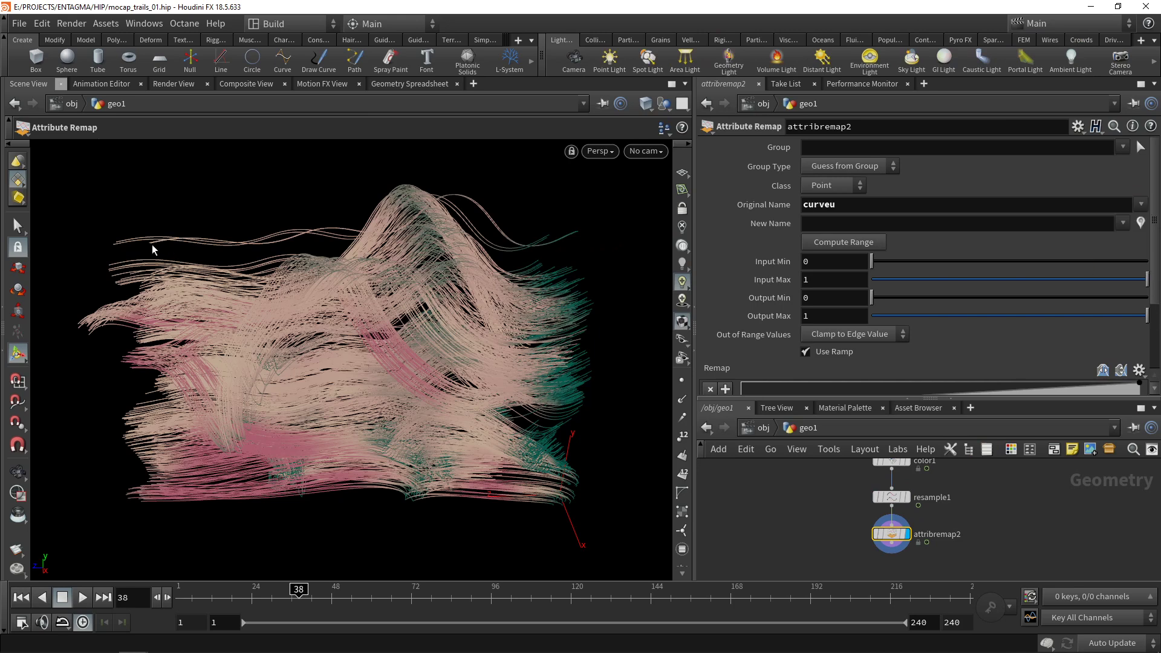
- Name the remapped attribute width and set its maximum output value to 0.05
{"action": "left_click", "coordinate": [1057, 225]}
{"action": "type", "text": "width"}
{"action": "key", "text": "Return"}
{"action": "left_click", "coordinate": [822, 282]}
{"action": "left_click", "coordinate": [821, 315]}
{"action": "scroll", "coordinate": [823, 315], "scroll_direction": "down", "scroll_amount": 8}
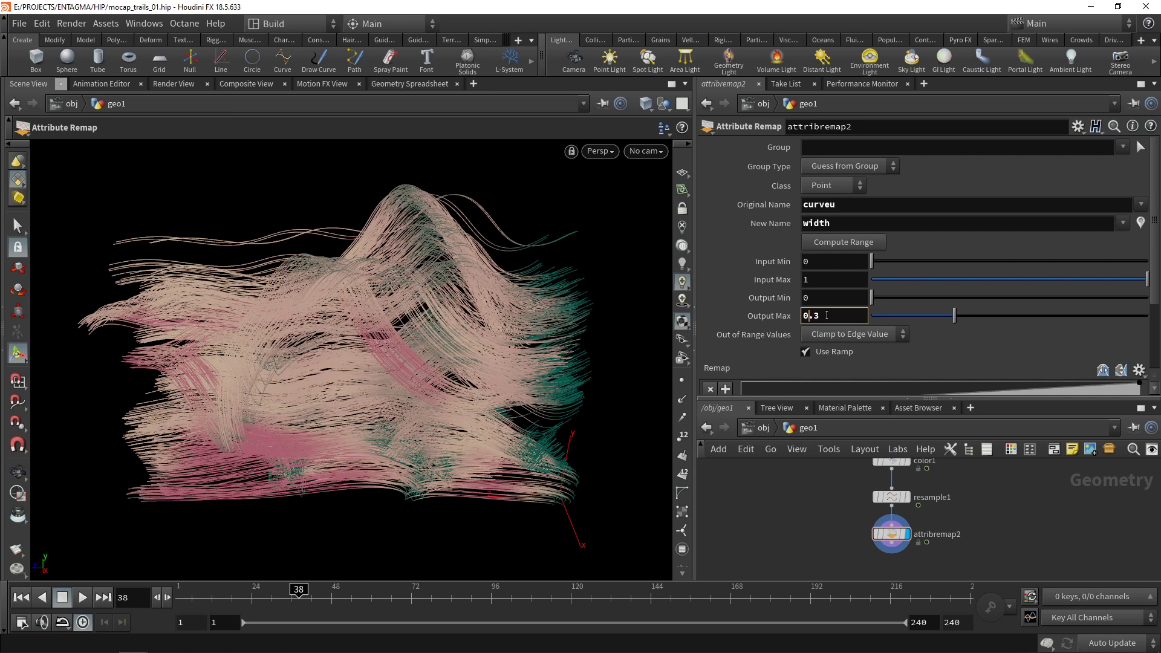
{"action": "scroll", "coordinate": [829, 315], "scroll_direction": "down", "scroll_amount": 1}
{"action": "key", "text": "Right"}
{"action": "type", "text": "05"}
{"action": "key", "text": "Return"}
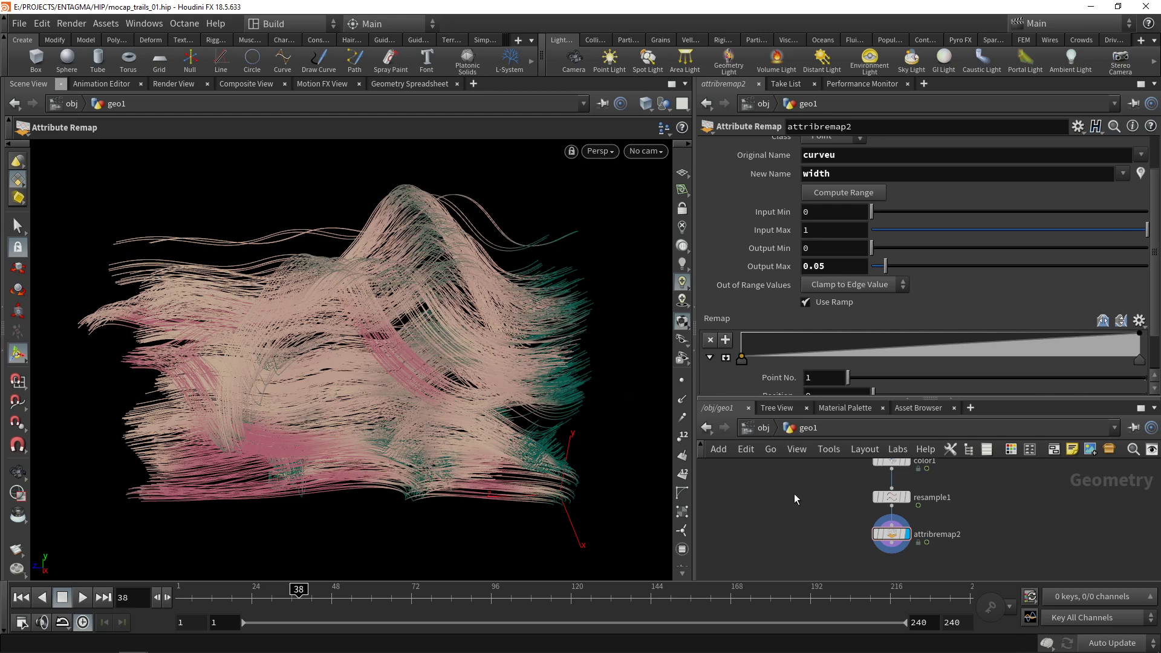
- Enable Shade Open Curves In Viewport on the geo1 object and return inside its network
{"action": "key", "text": "u"}
{"action": "left_click_drag", "start_coordinate": [811, 489], "coordinate": [941, 537]}
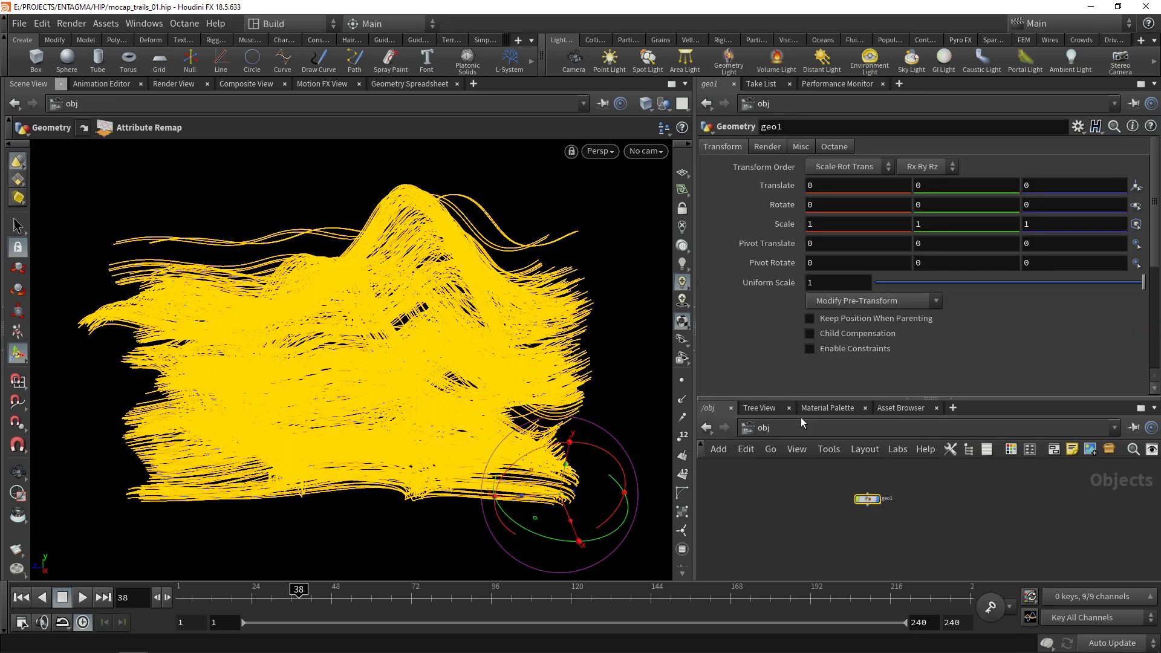
{"action": "left_click", "coordinate": [801, 147]}
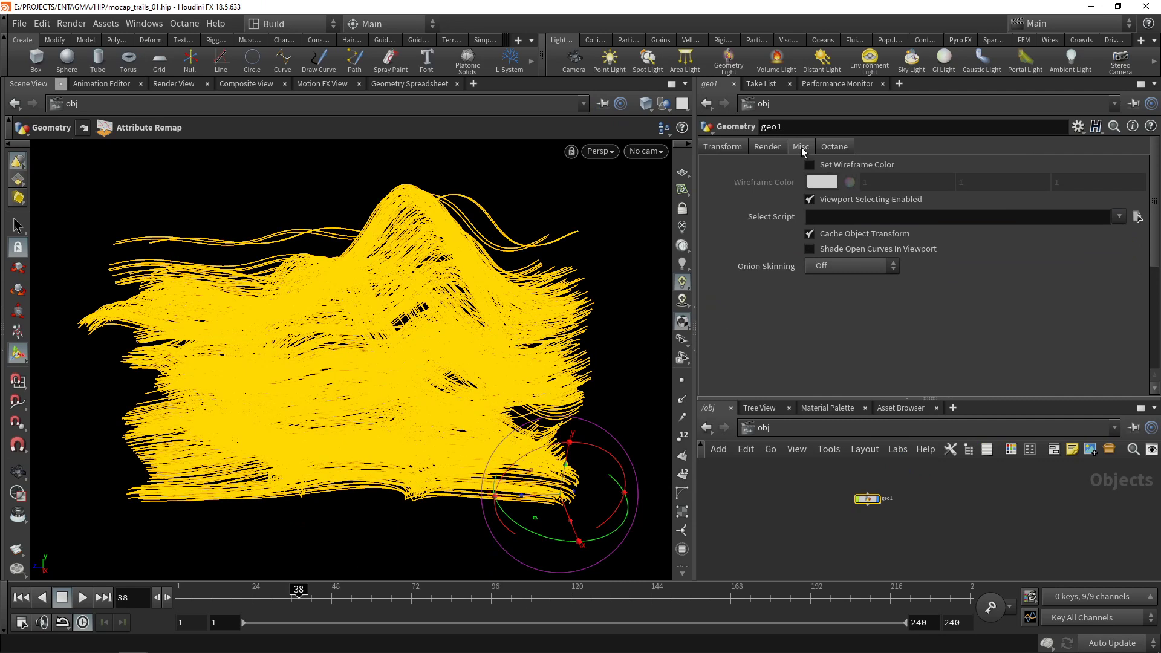
{"action": "left_click", "coordinate": [811, 250]}
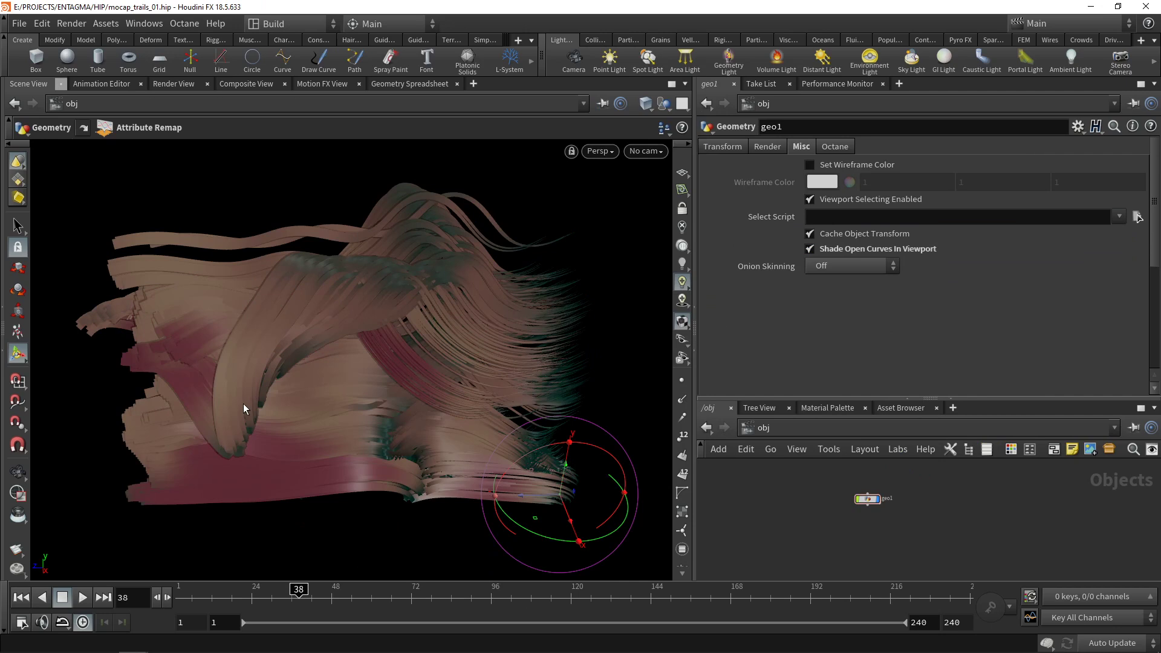
{"action": "double_click", "coordinate": [867, 498]}
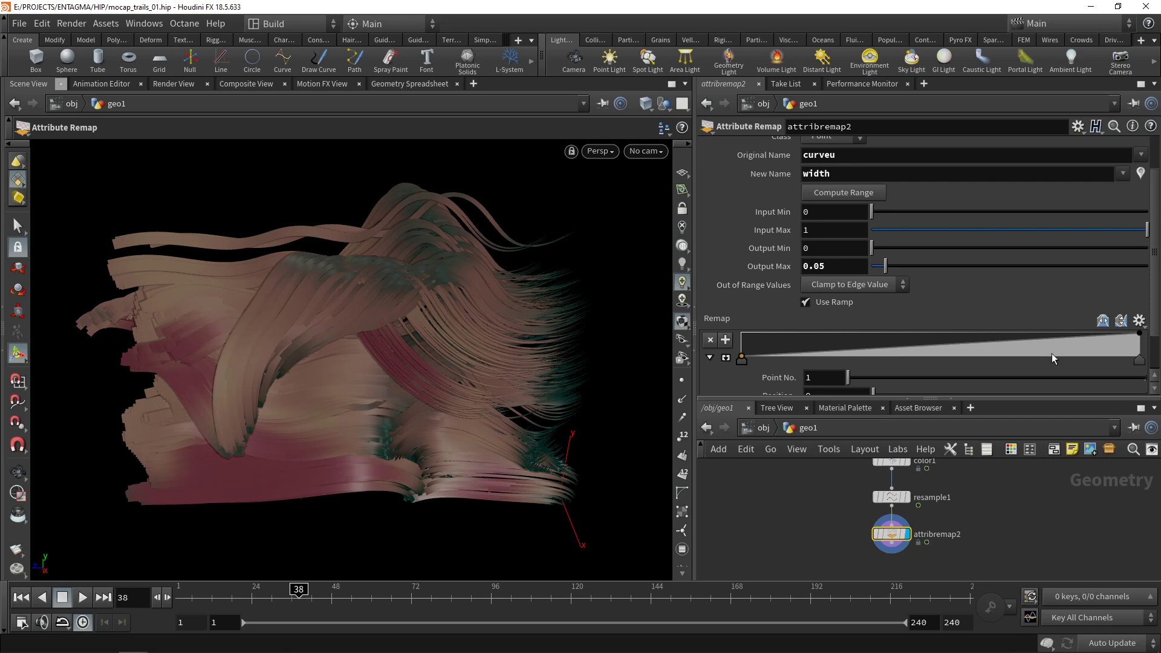
- Add a point with value 1 at position 0.85 on the width ramp and lower the ramp's end point to 0
{"action": "scroll", "coordinate": [1028, 339], "scroll_direction": "down", "scroll_amount": 3}
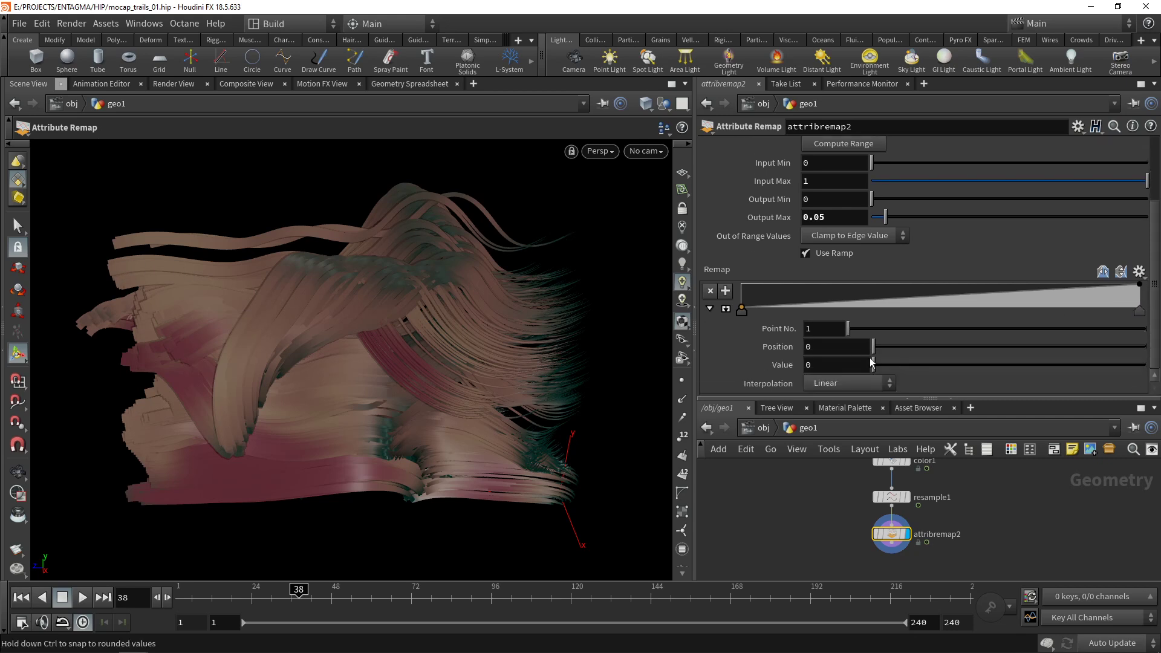
{"action": "left_click_drag", "start_coordinate": [1154, 320], "coordinate": [1157, 311]}
{"action": "left_click_drag", "start_coordinate": [1076, 182], "coordinate": [1081, 158]}
{"action": "double_click", "coordinate": [819, 351]}
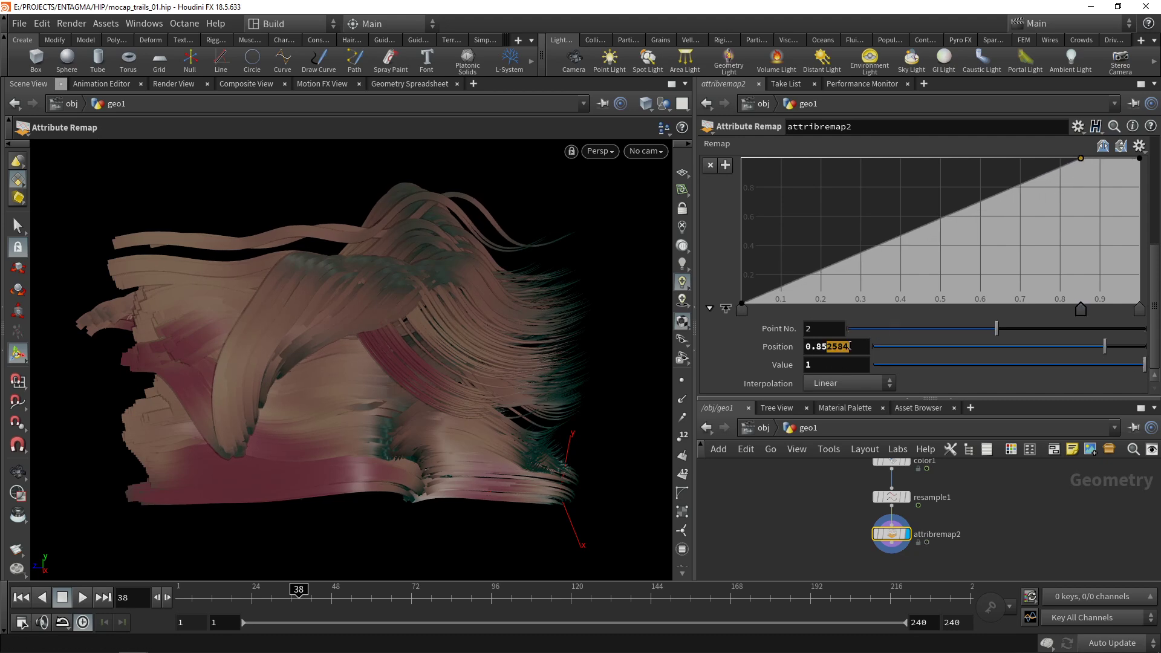
{"action": "type", "text": "0.85"}
{"action": "key", "text": "Return"}
{"action": "left_click_drag", "start_coordinate": [1140, 160], "coordinate": [1147, 313]}
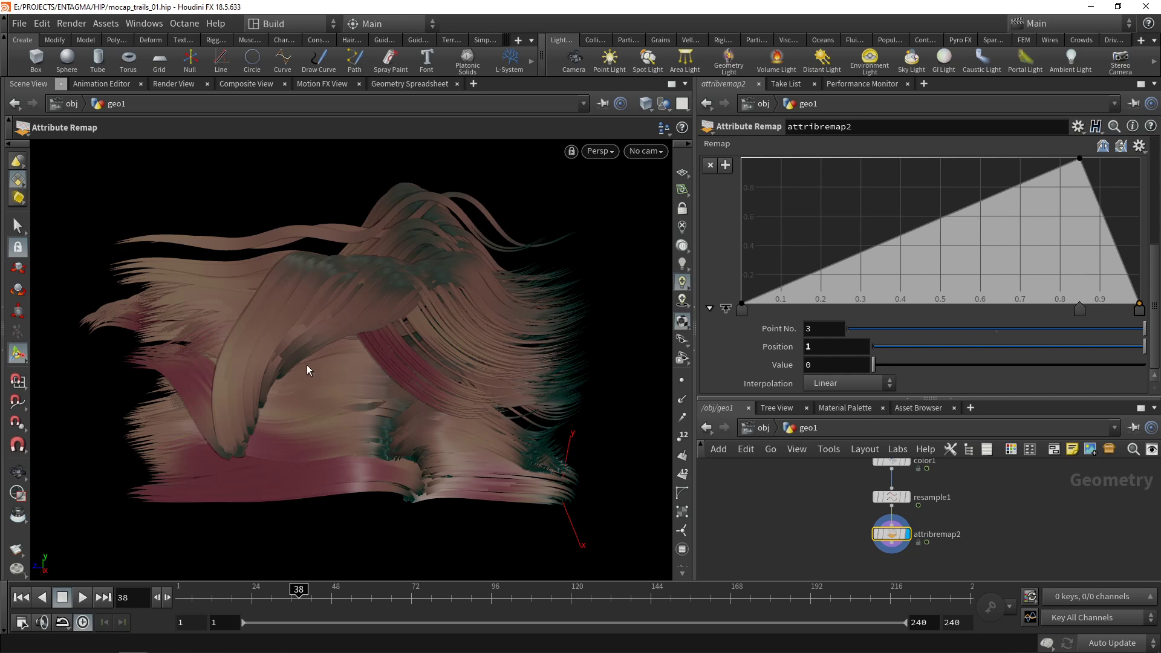
- Set the width remap's maximum output to 0.005 and move the timeline to frame 4
{"action": "scroll", "coordinate": [848, 331], "scroll_direction": "up", "scroll_amount": 5}
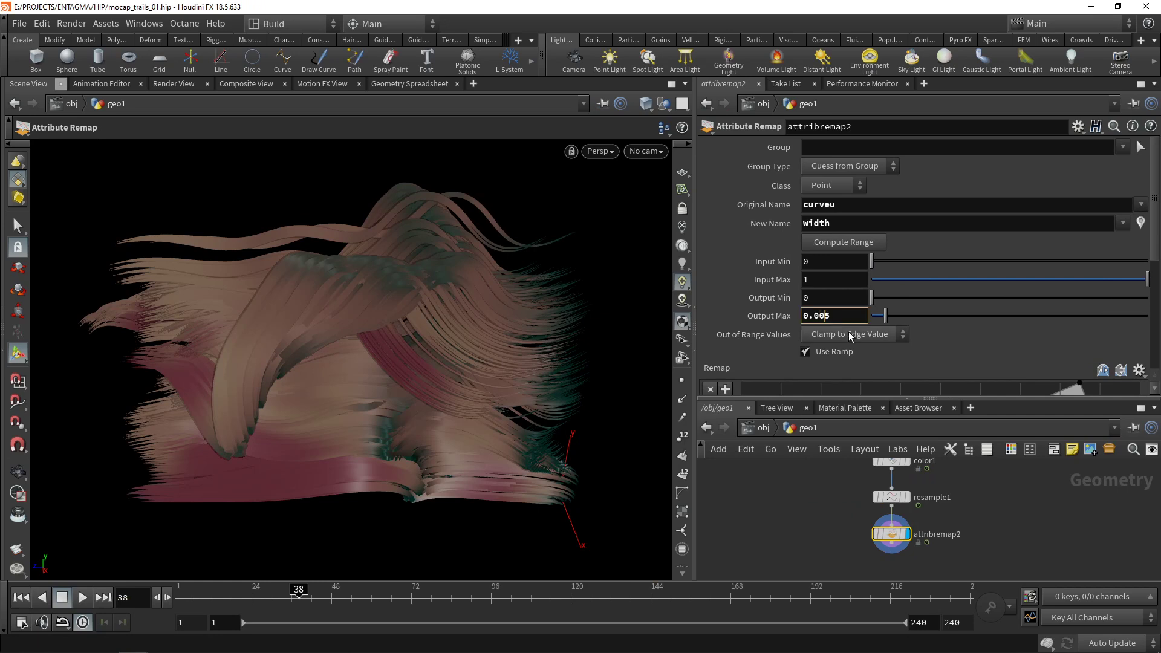
{"action": "key", "text": "Return"}
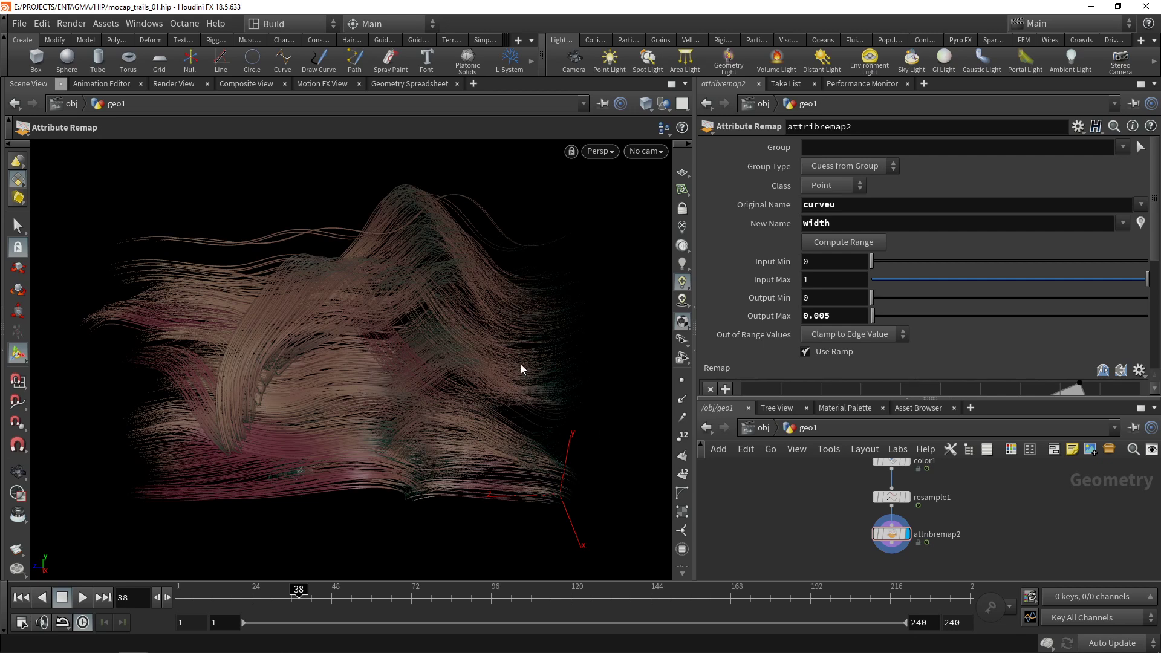
{"action": "left_click", "coordinate": [185, 597]}
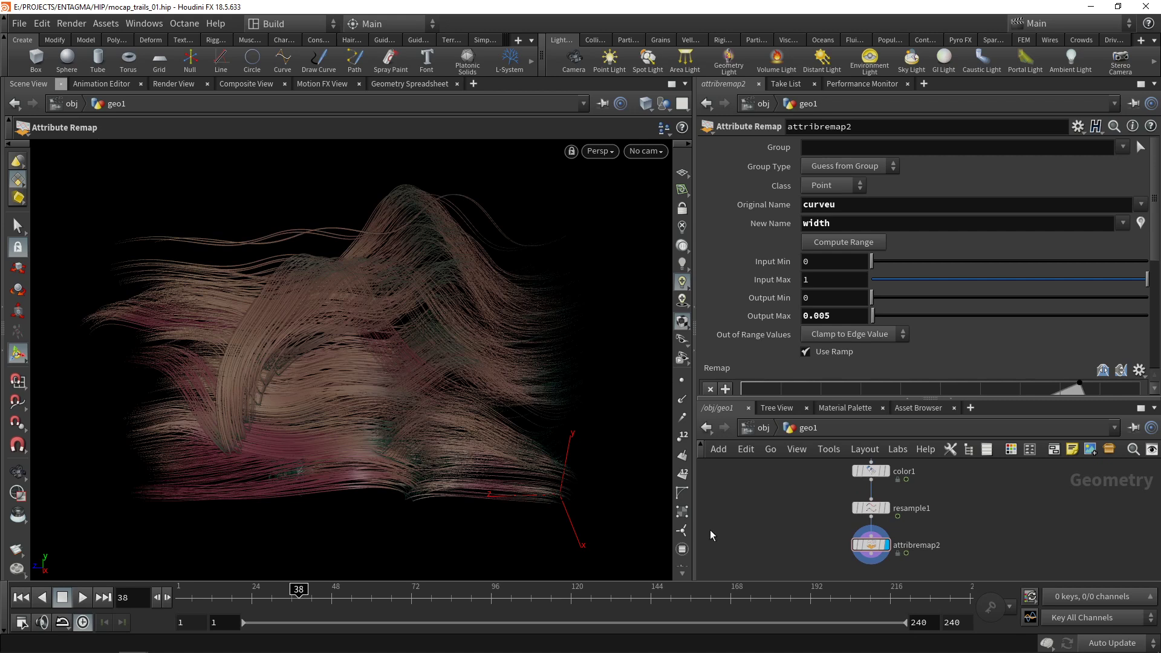
{"action": "key", "text": "ctrl+Up"}
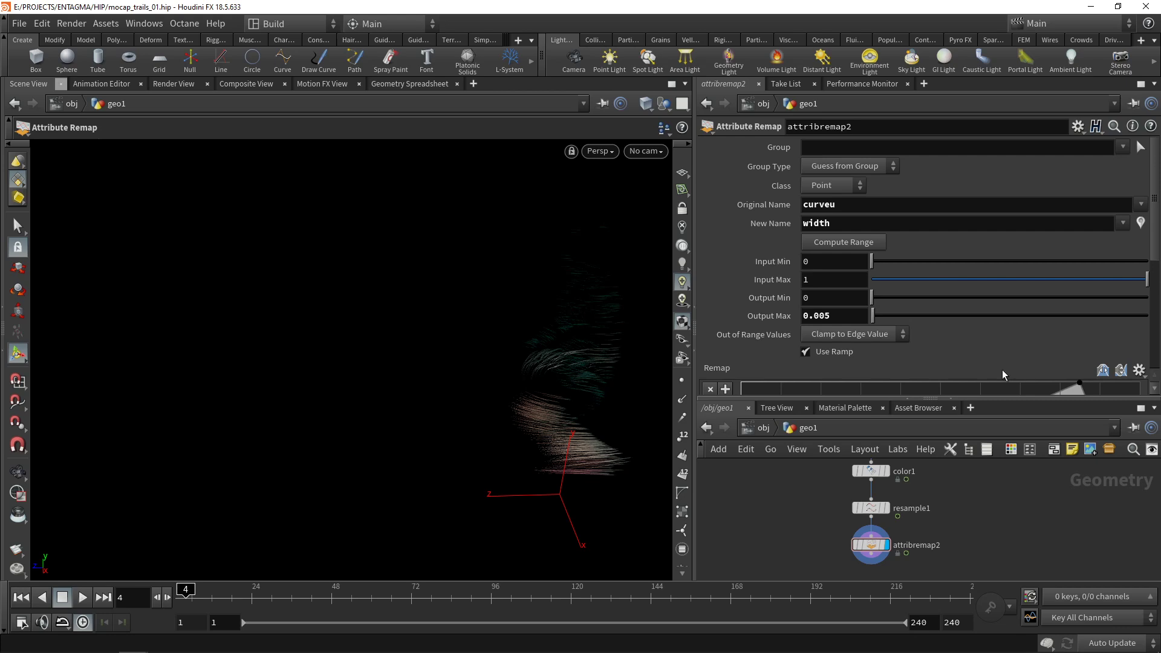
- Enlarge the network editor and inspect the length output settings of the Attribute Adjust Vector node
{"action": "left_click_drag", "start_coordinate": [934, 398], "coordinate": [939, 328]}
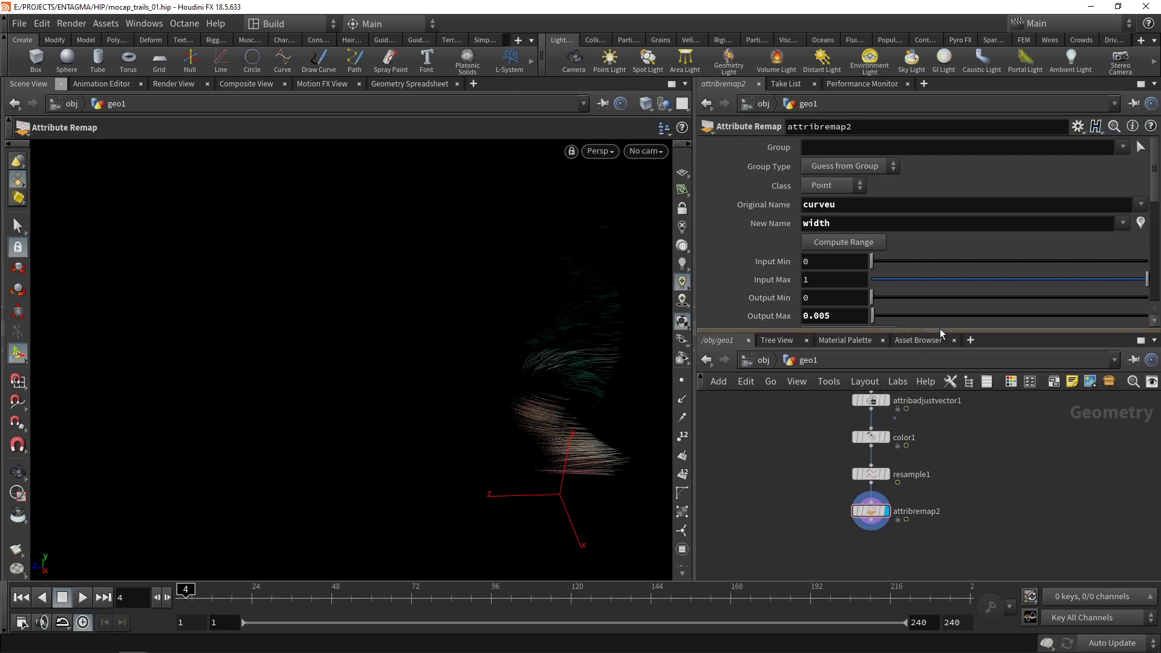
{"action": "middle_click_drag", "start_coordinate": [790, 546], "coordinate": [798, 499]}
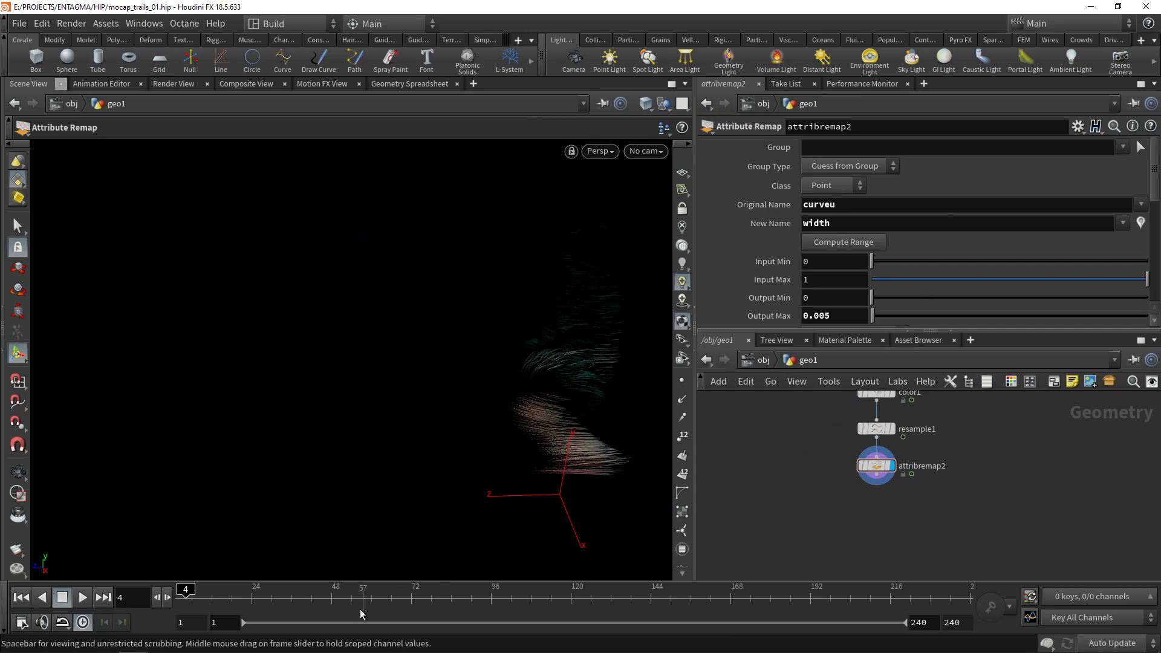
{"action": "middle_click_drag", "start_coordinate": [819, 458], "coordinate": [804, 533]}
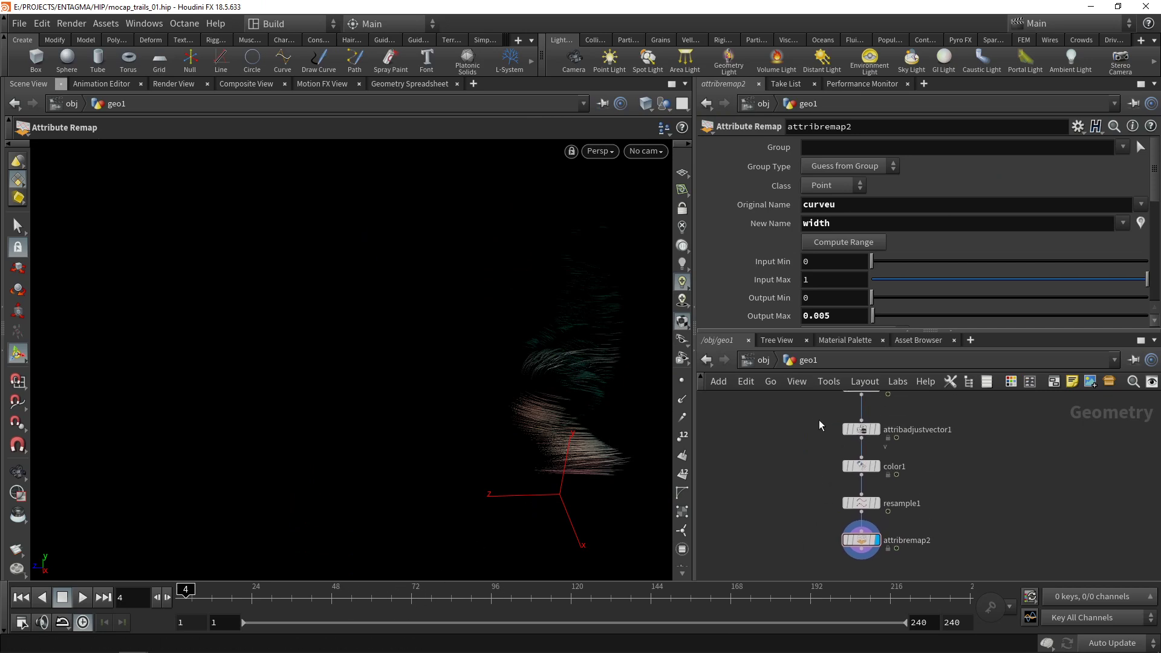
{"action": "middle_click_drag", "start_coordinate": [819, 419], "coordinate": [816, 448]}
{"action": "left_click", "coordinate": [859, 457]}
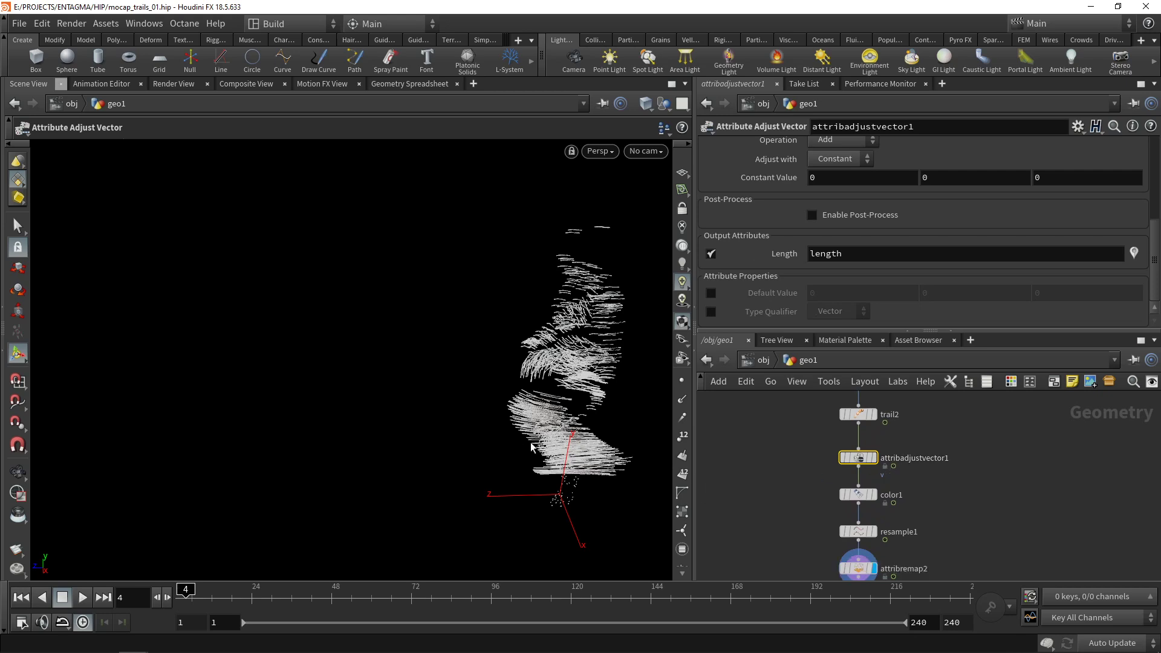
- Append an Attribute Adjust Float node after the width remap and make it adjust the width attribute
{"action": "middle_click_drag", "start_coordinate": [764, 531], "coordinate": [768, 462]}
{"action": "key", "text": "Tab"}
{"action": "type", "text": "attribad"}
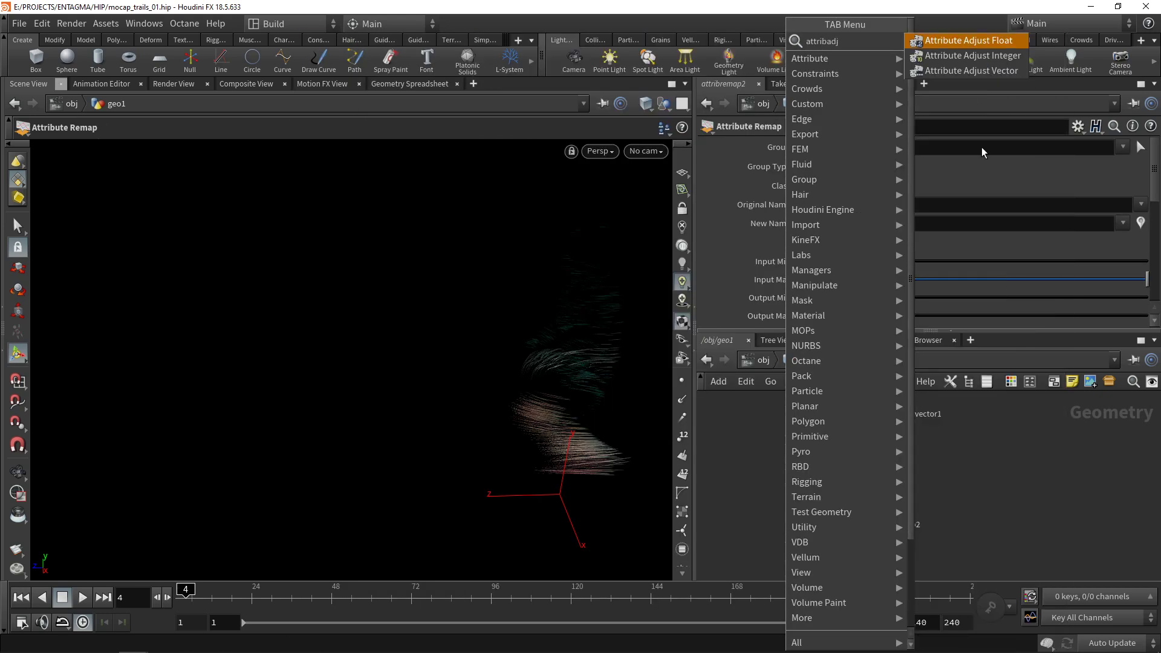
{"action": "left_click", "coordinate": [969, 41]}
{"action": "left_click", "coordinate": [830, 462]}
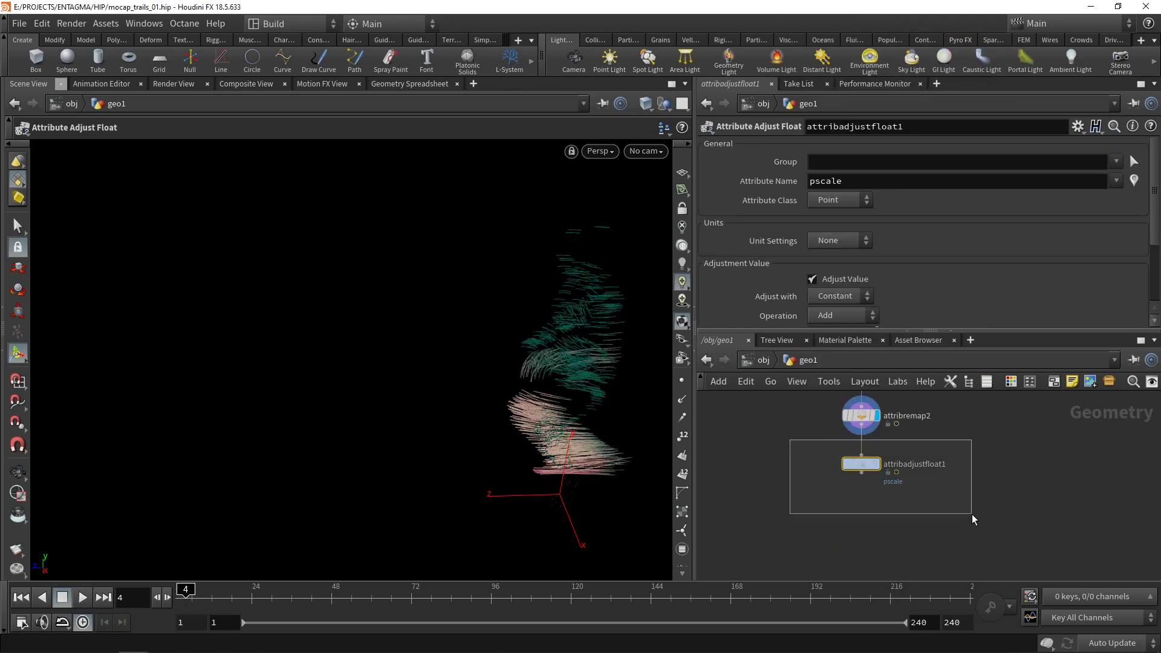
{"action": "left_click", "coordinate": [1116, 181]}
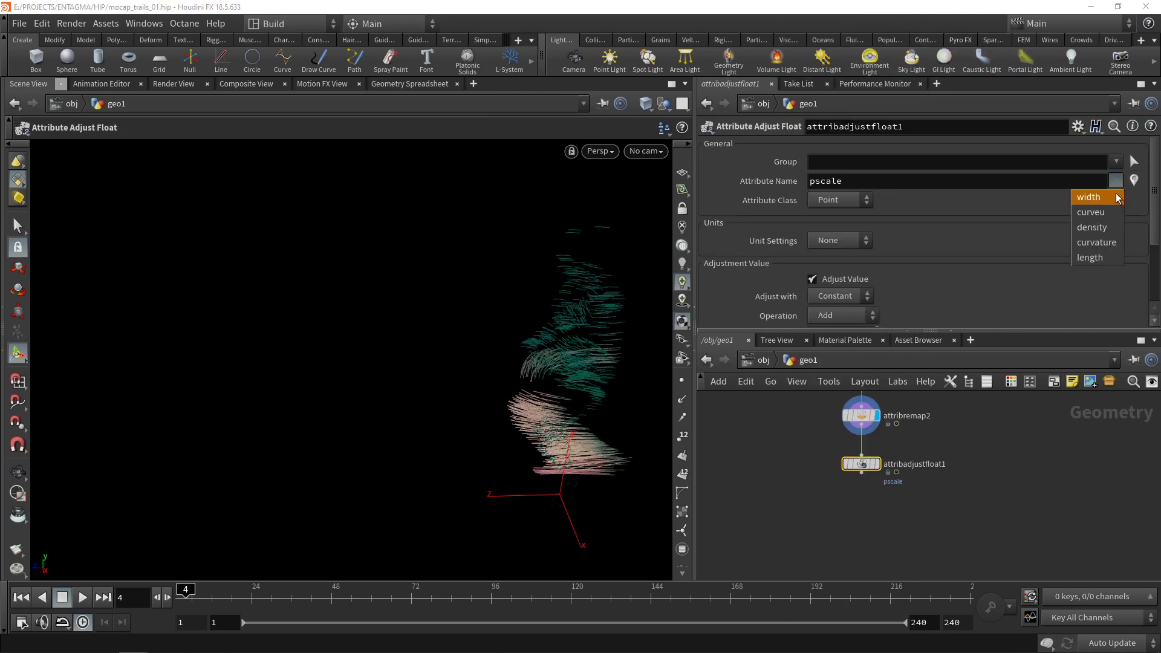
{"action": "left_click", "coordinate": [1094, 195]}
- Set the Attribute Adjust Float node to multiply width by the length attribute
{"action": "scroll", "coordinate": [834, 200], "scroll_direction": "down", "scroll_amount": 3}
{"action": "left_click", "coordinate": [839, 198]}
{"action": "left_click", "coordinate": [839, 259]}
{"action": "left_click", "coordinate": [852, 217]}
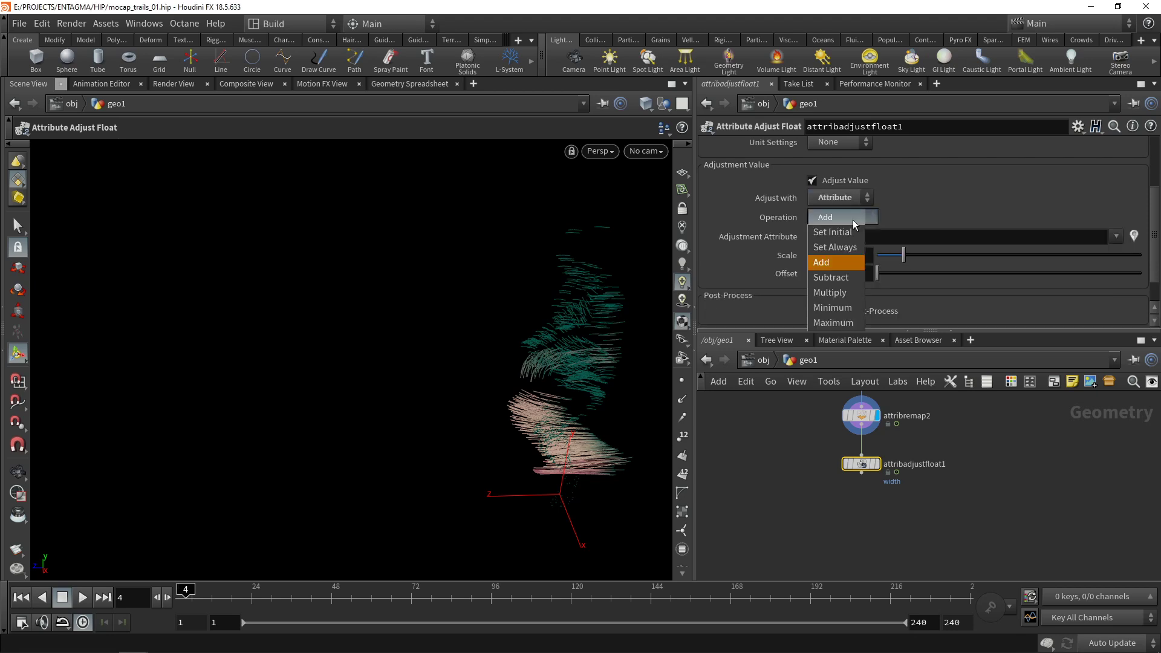
{"action": "left_click", "coordinate": [850, 293]}
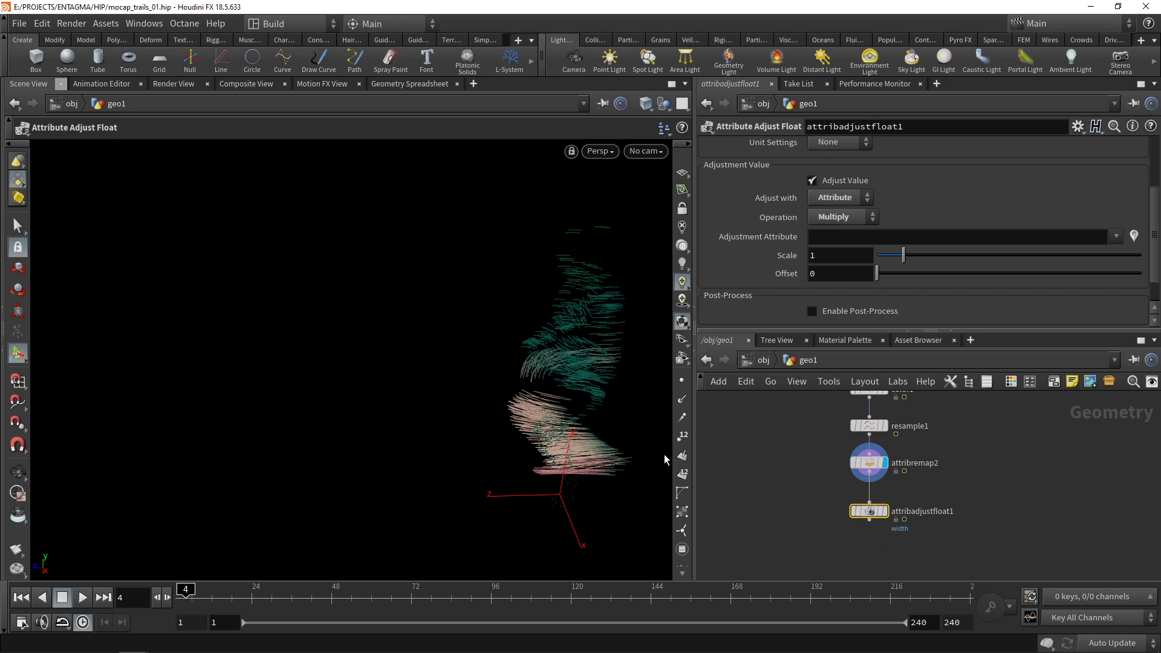
{"action": "left_click", "coordinate": [1116, 236]}
{"action": "left_click", "coordinate": [1089, 313]}
- Go to frame 30 and toggle the Attribute Adjust Float node's bypass to compare the trail widths
{"action": "left_click", "coordinate": [219, 596]}
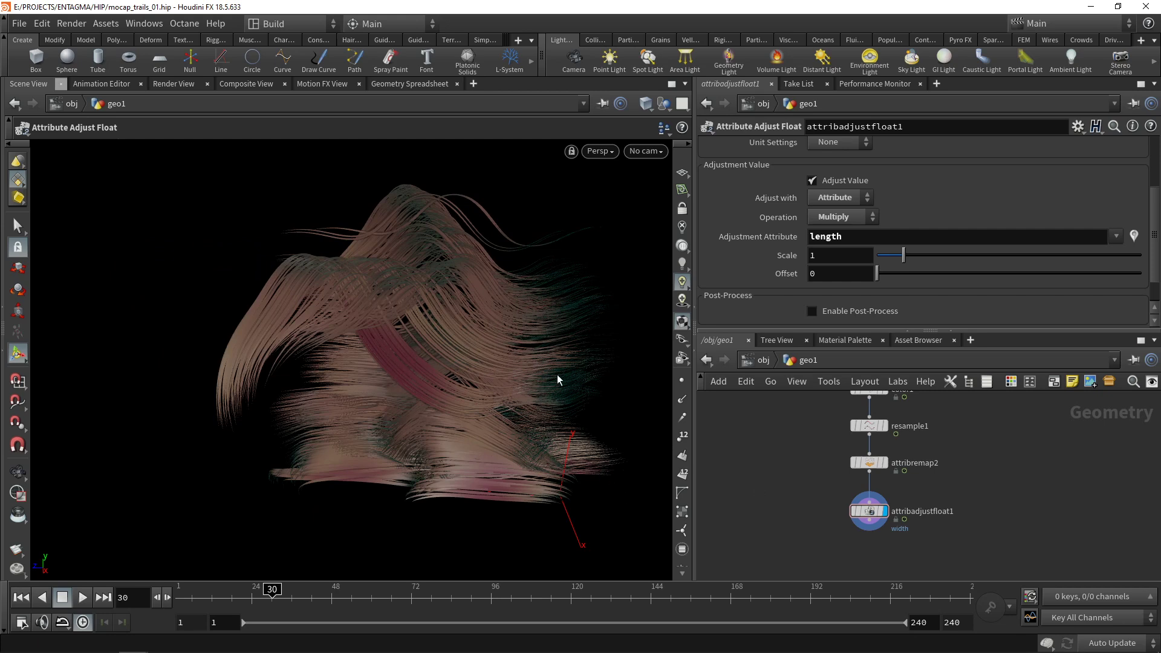
{"action": "left_click", "coordinate": [855, 511]}
{"action": "left_click", "coordinate": [852, 512]}
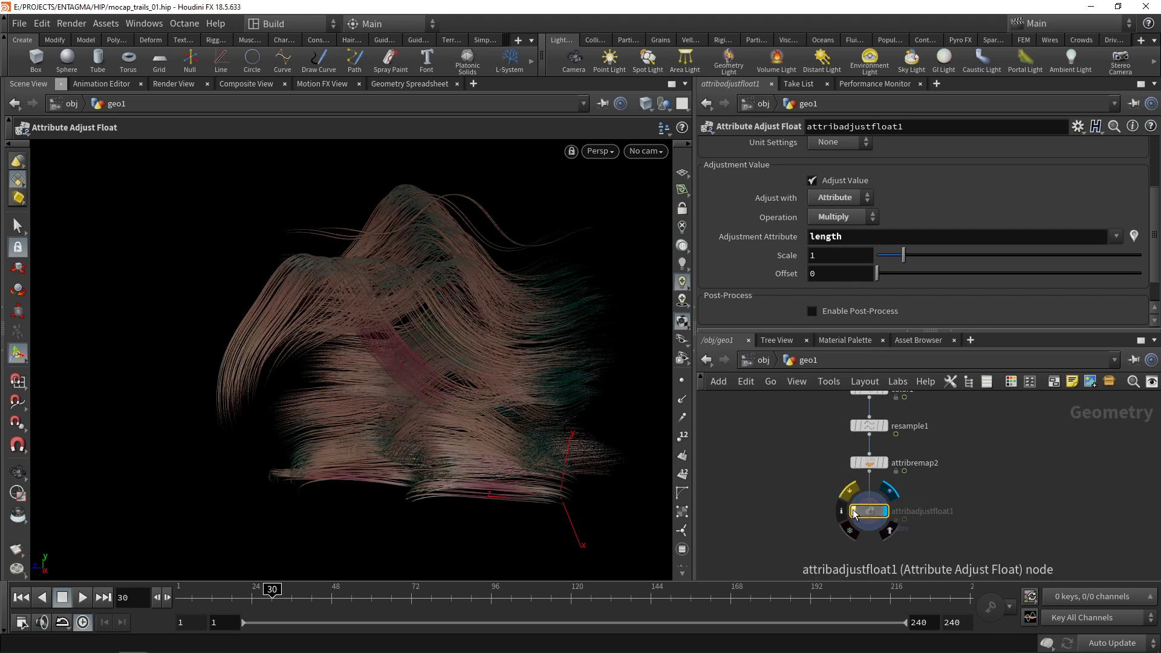
- Re-enable the Attribute Adjust Float node and move it down to leave a gap below the width remap node
{"action": "left_click", "coordinate": [852, 509]}
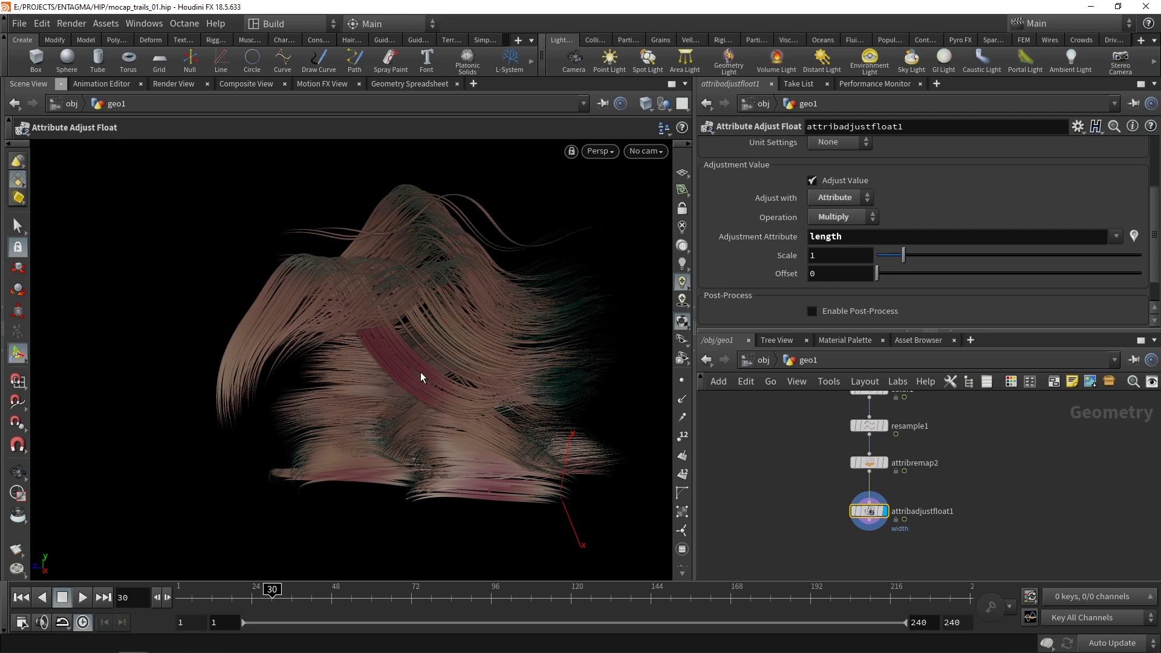
{"action": "middle_click_drag", "start_coordinate": [856, 526], "coordinate": [848, 470]}
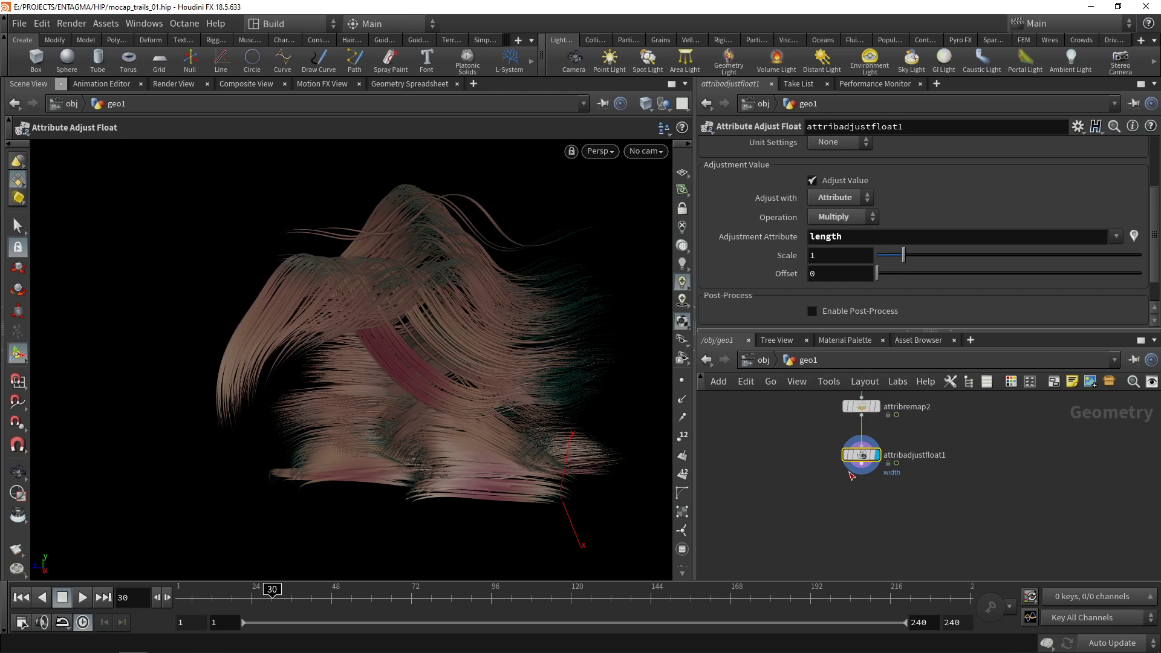
{"action": "left_click_drag", "start_coordinate": [862, 456], "coordinate": [862, 518]}
{"action": "left_click_drag", "start_coordinate": [788, 489], "coordinate": [909, 550]}
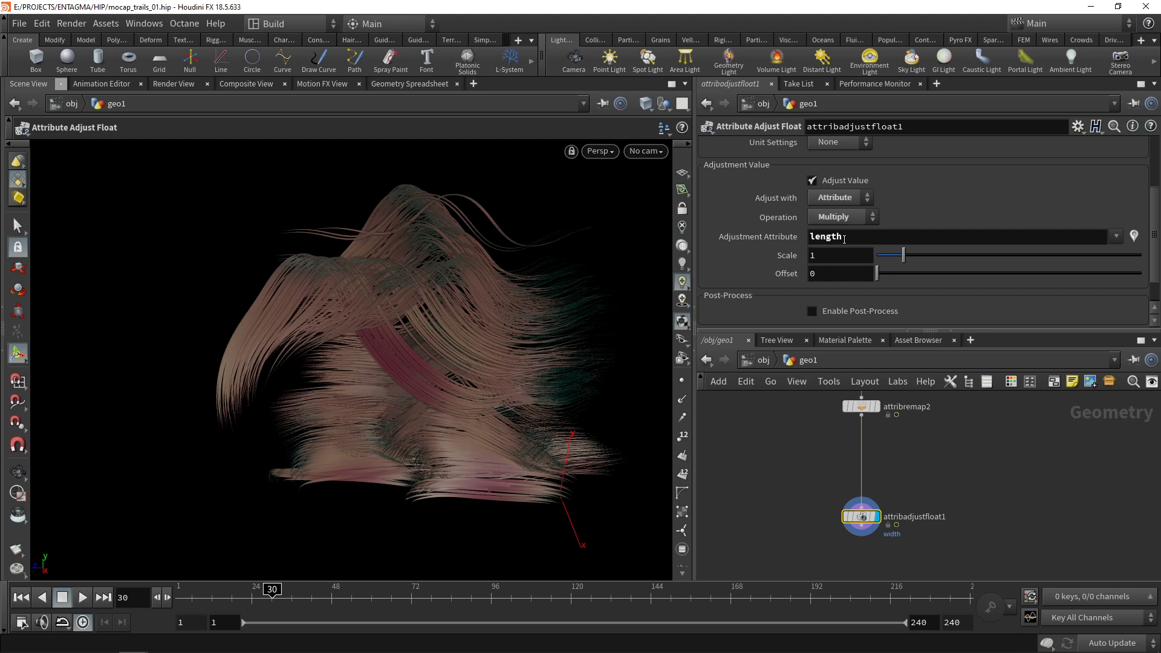
- Insert an Attribute Remap node on the wire between the width remap and the Attribute Adjust Float node
{"action": "key", "text": "Tab"}
{"action": "type", "text": "at"}
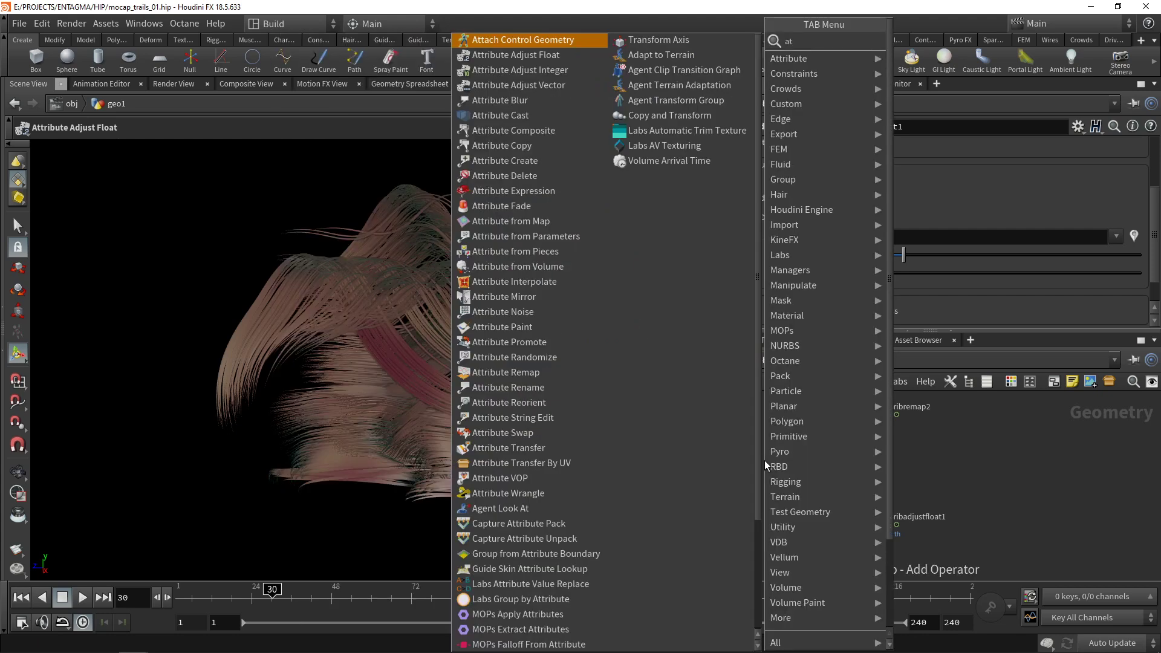
{"action": "type", "text": "tri rem"}
{"action": "key", "text": "Return"}
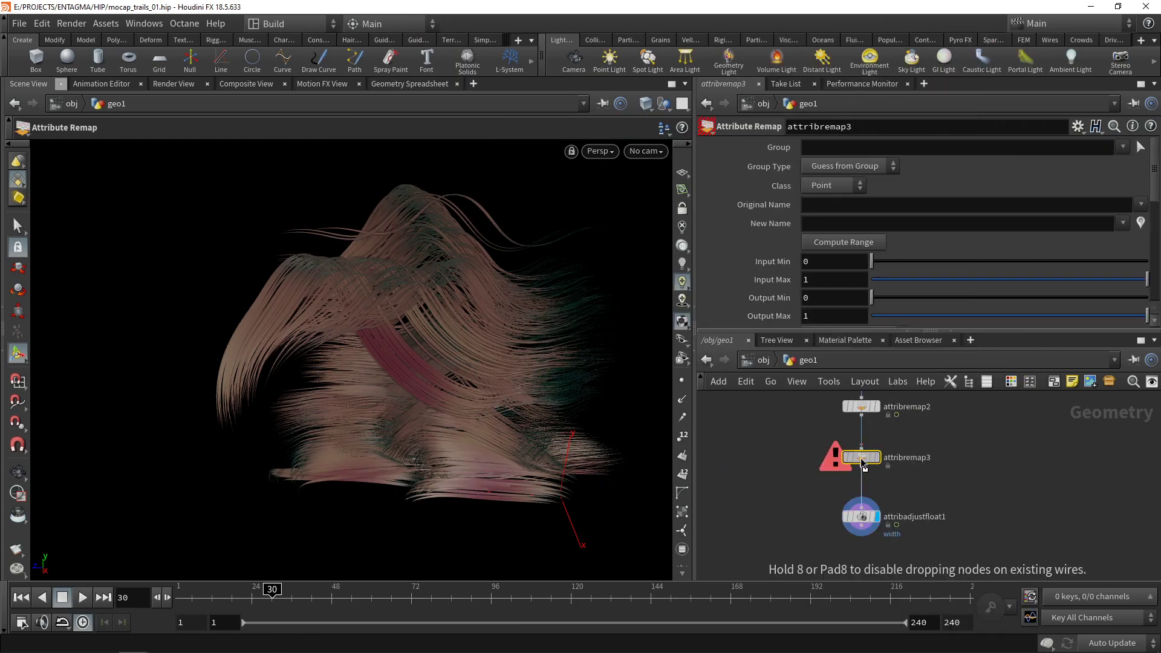
{"action": "left_click", "coordinate": [862, 457]}
- Set both the original name and the new name of the inserted Attribute Remap node to length
{"action": "left_click", "coordinate": [1141, 205]}
{"action": "left_click", "coordinate": [1104, 281]}
{"action": "left_click", "coordinate": [1124, 223]}
{"action": "left_click", "coordinate": [1098, 300]}
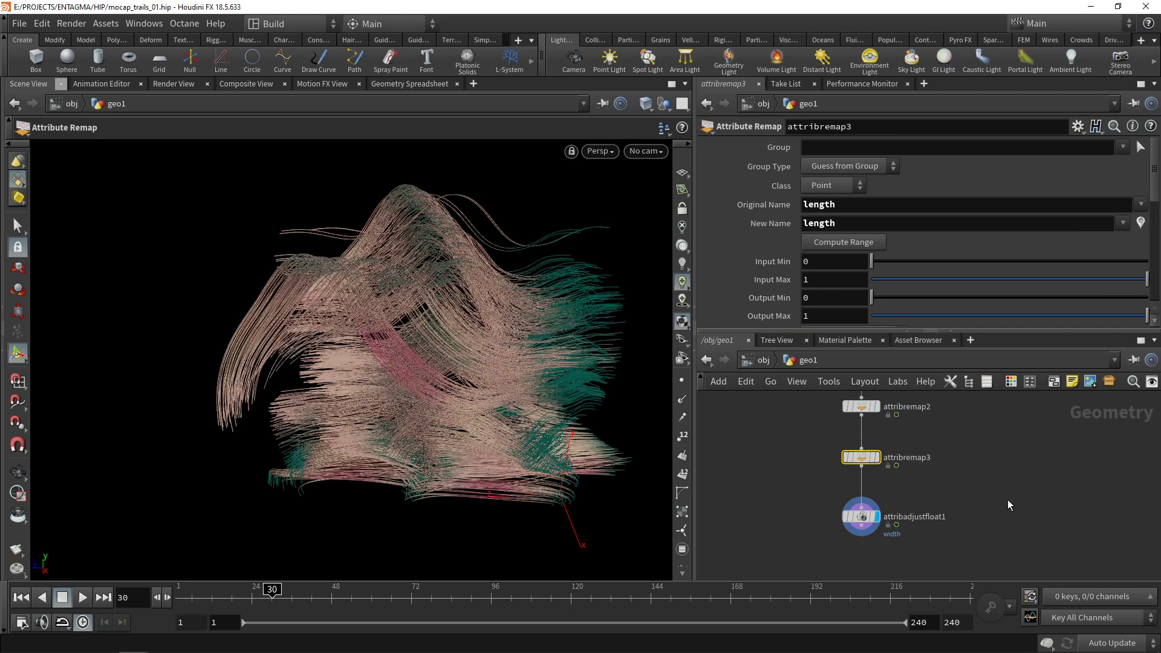
- Shift the zero-value start point of the length remap ramp to a position of about 0.2
{"action": "left_click_drag", "start_coordinate": [1157, 191], "coordinate": [1157, 218]}
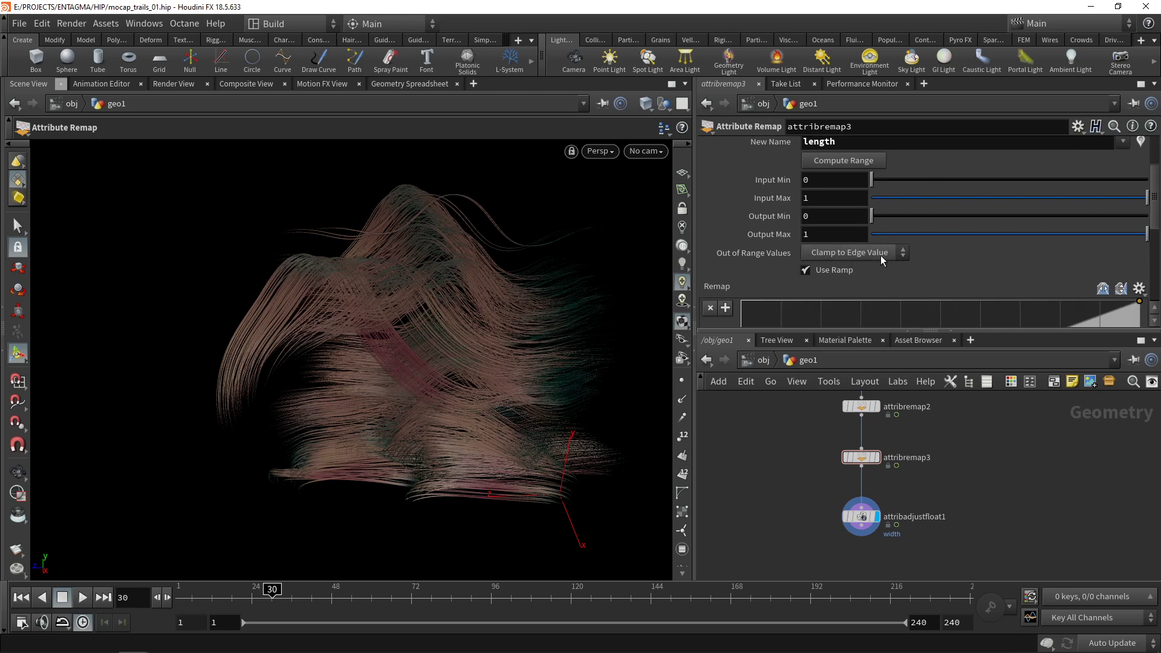
{"action": "left_click_drag", "start_coordinate": [1155, 197], "coordinate": [1155, 242]}
{"action": "left_click_drag", "start_coordinate": [742, 319], "coordinate": [822, 315]}
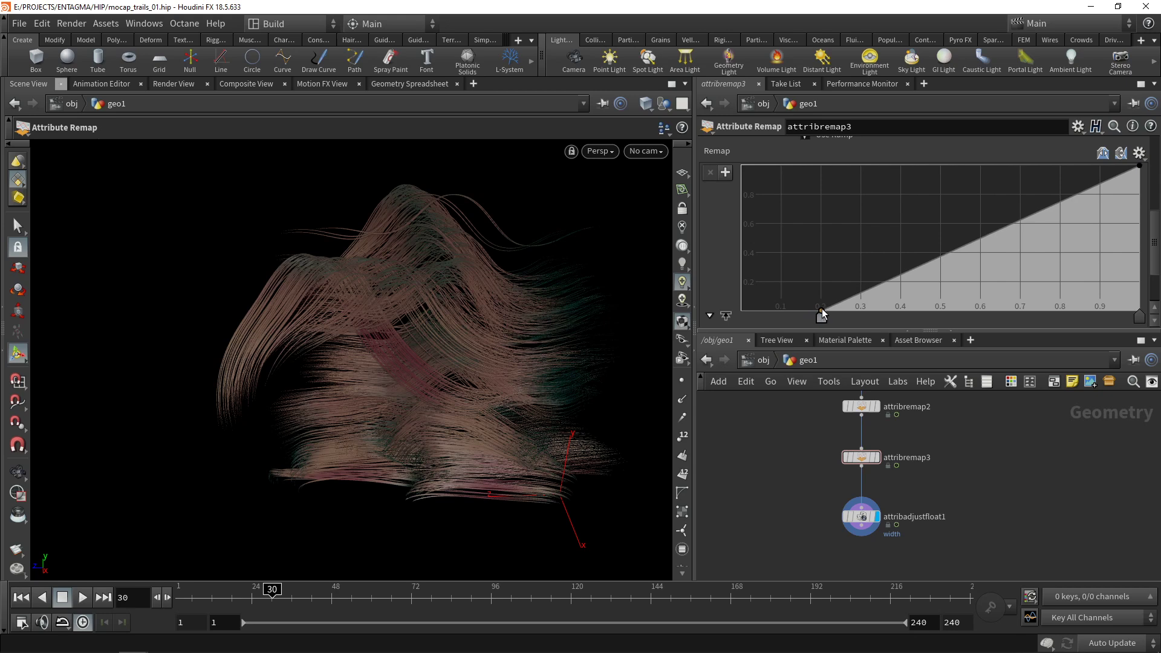
- Create a camera from the current view and frame the motion trails through it
{"action": "key", "text": "h"}
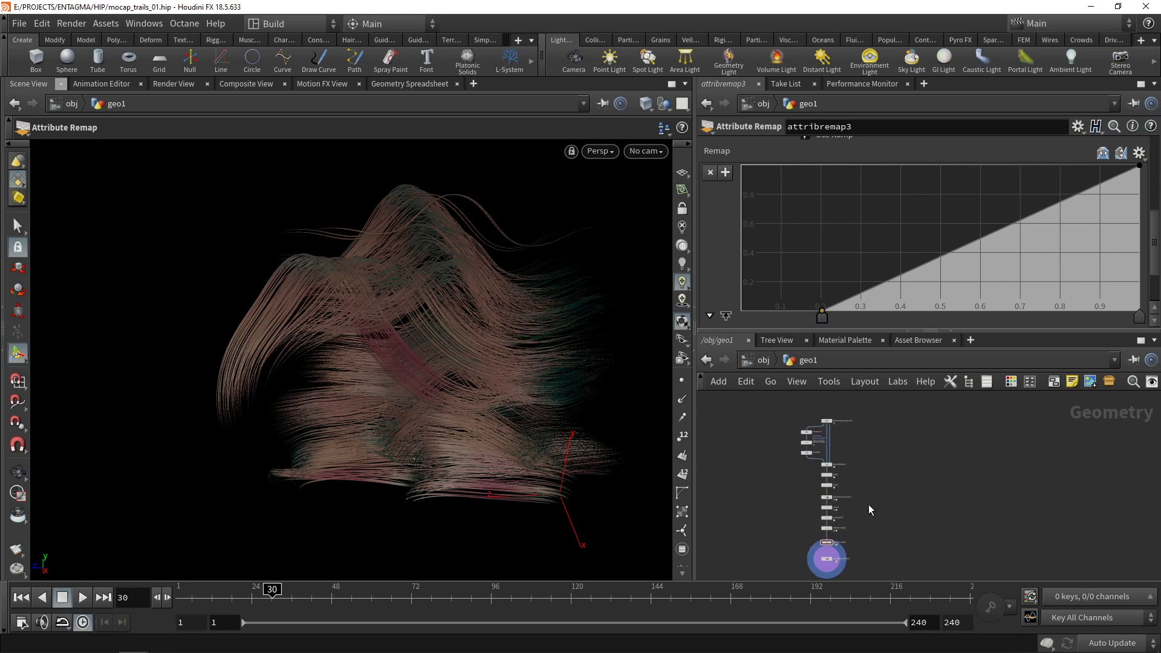
{"action": "left_click", "coordinate": [578, 60], "text": "ctrl"}
{"action": "key", "text": "Escape"}
{"action": "mouse_move", "coordinate": [450, 386]}
{"action": "left_mouse_down"}
{"action": "mouse_move", "coordinate": [445, 370]}
{"action": "mouse_move", "coordinate": [601, 329]}
{"action": "mouse_move", "coordinate": [447, 369]}
{"action": "left_mouse_up"}
{"action": "key", "text": "Return"}
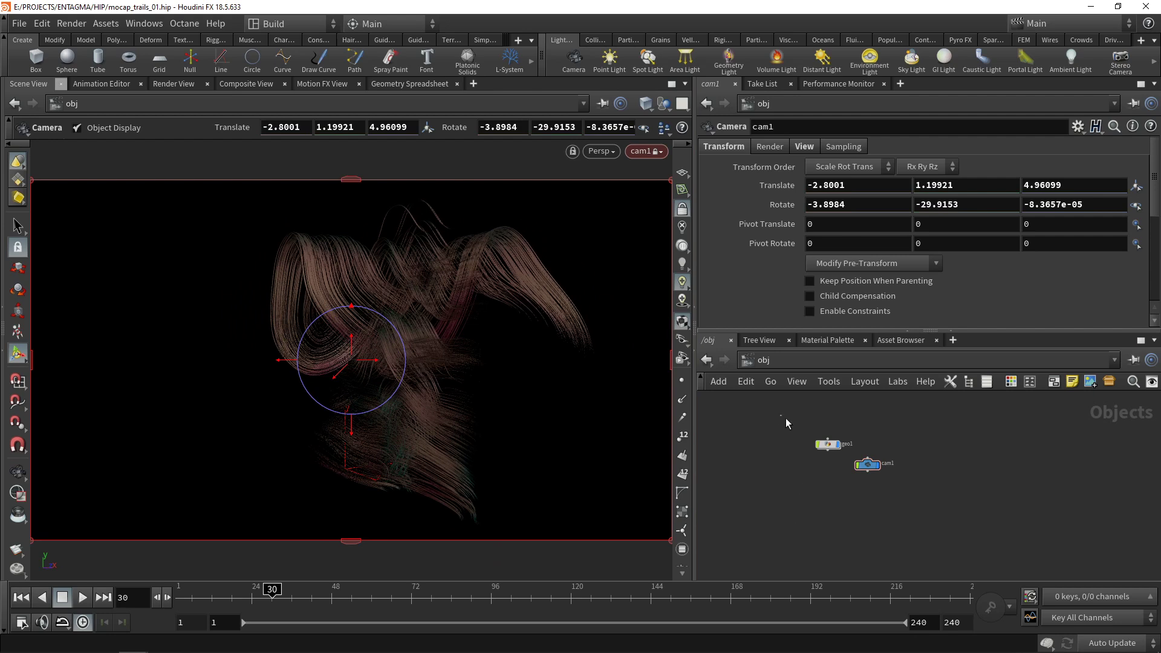
- Enter Cd as the Octane point vector attribute of the geo1 object
{"action": "left_click", "coordinate": [828, 445]}
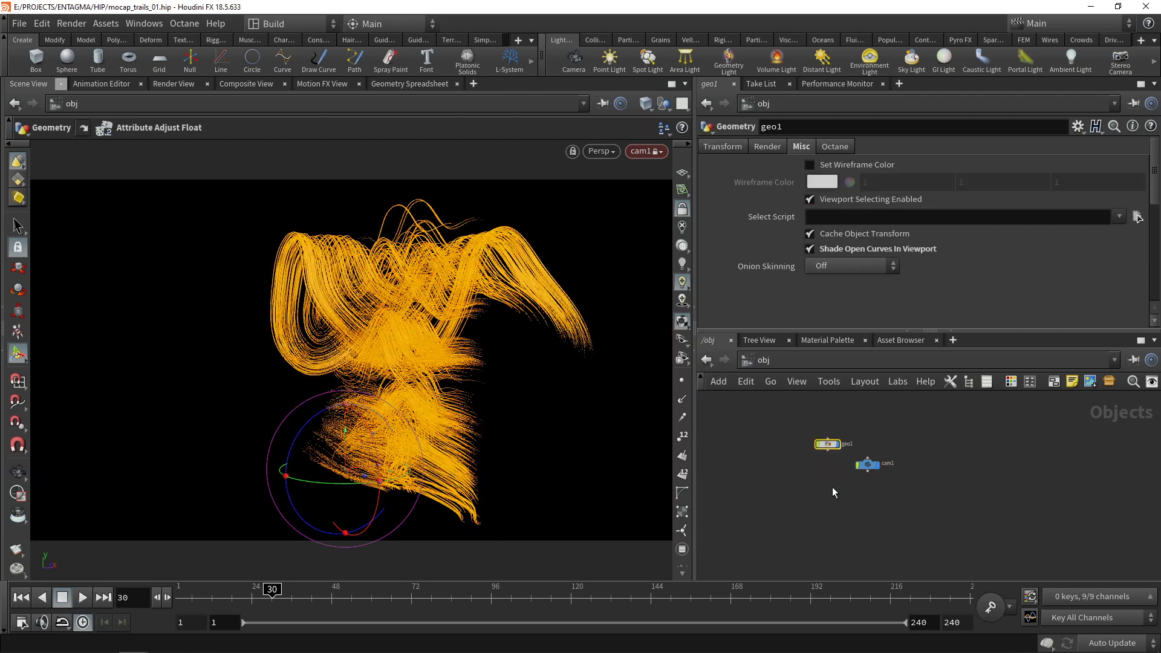
{"action": "left_click", "coordinate": [839, 146]}
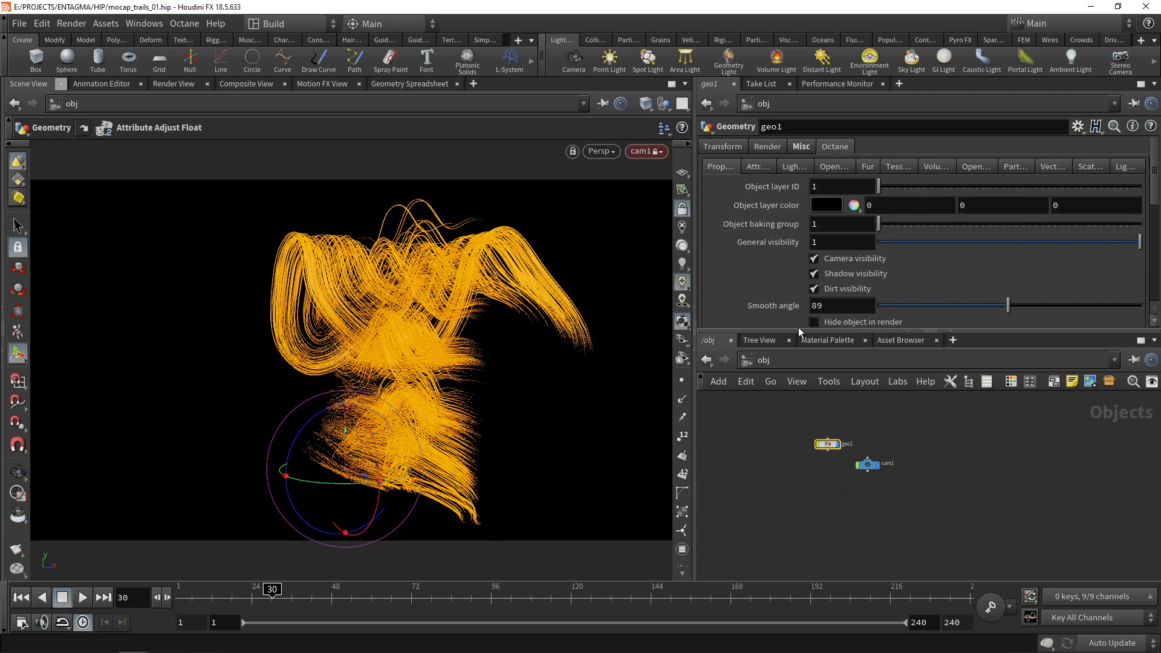
{"action": "left_click", "coordinate": [763, 163]}
{"action": "left_click", "coordinate": [829, 205]}
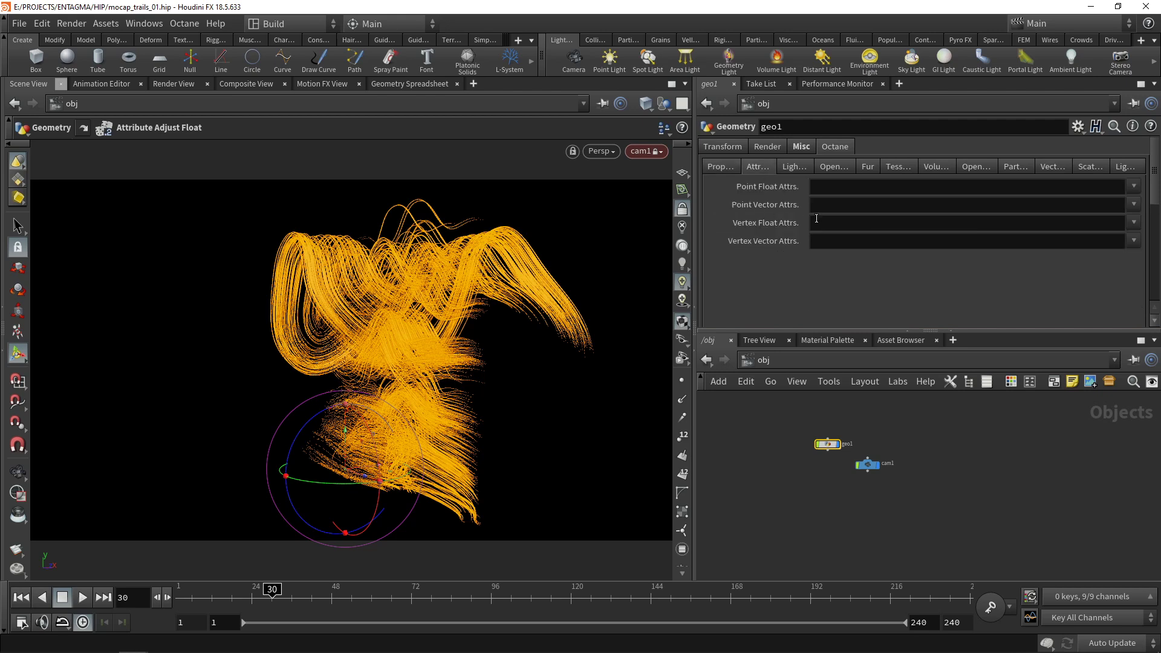
{"action": "type", "text": "Cd"}
{"action": "key", "text": "Return"}
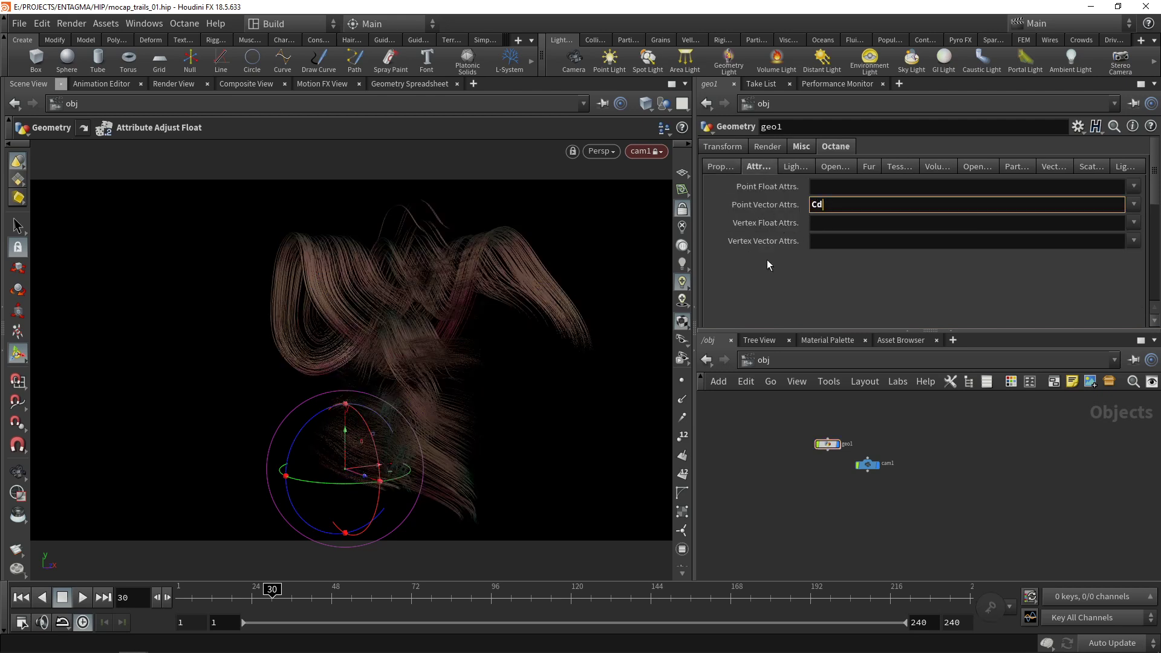
{"action": "left_click", "coordinate": [771, 302]}
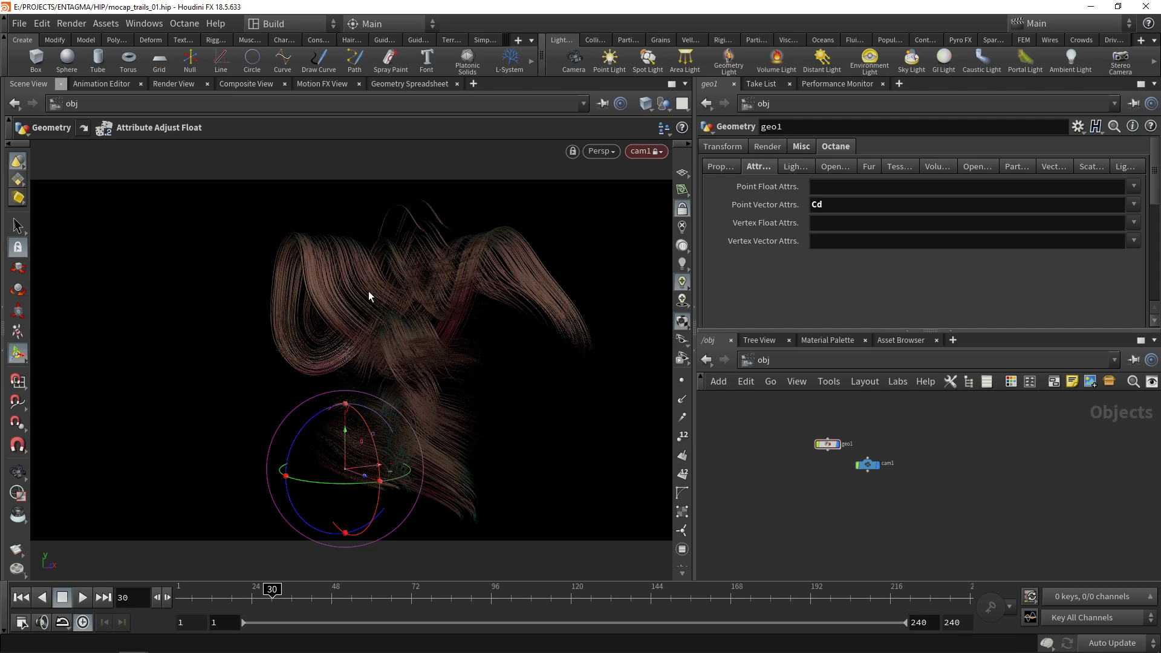
- Enable rendering geo1 as a curves/fur object in its Octane settings and save the scene
{"action": "left_click", "coordinate": [871, 165]}
{"action": "left_click", "coordinate": [815, 185]}
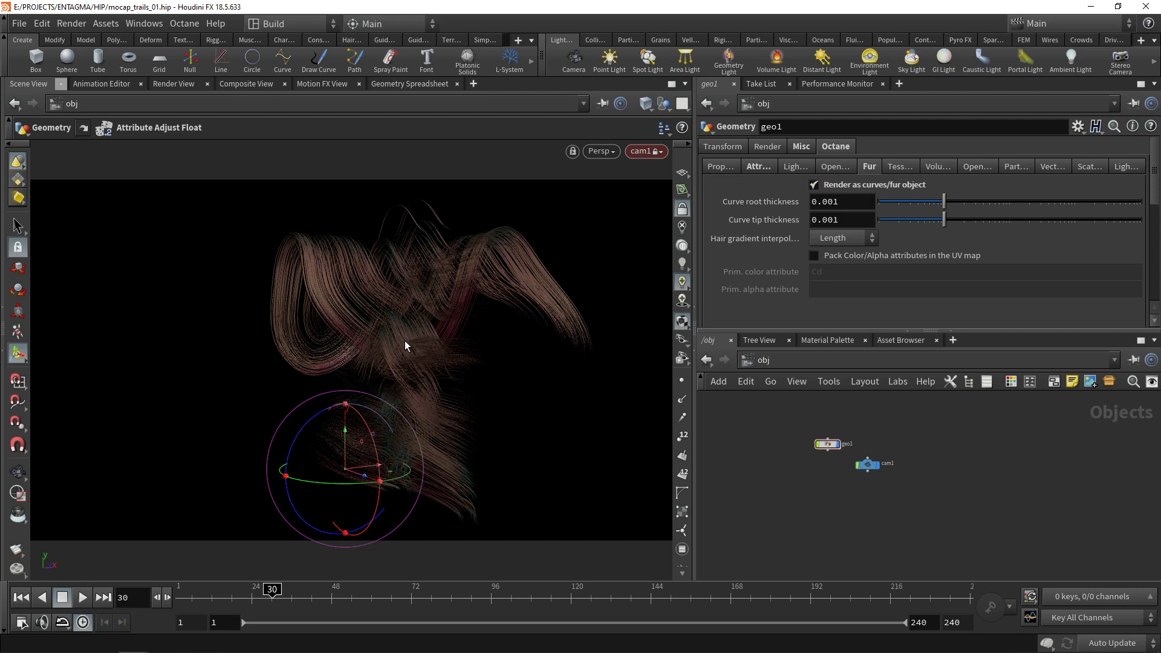
{"action": "key", "text": "ctrl+s"}
- Go inside geo1, enlarge the network editor and review the complete node chain of the motion trails
{"action": "left_click", "coordinate": [828, 444]}
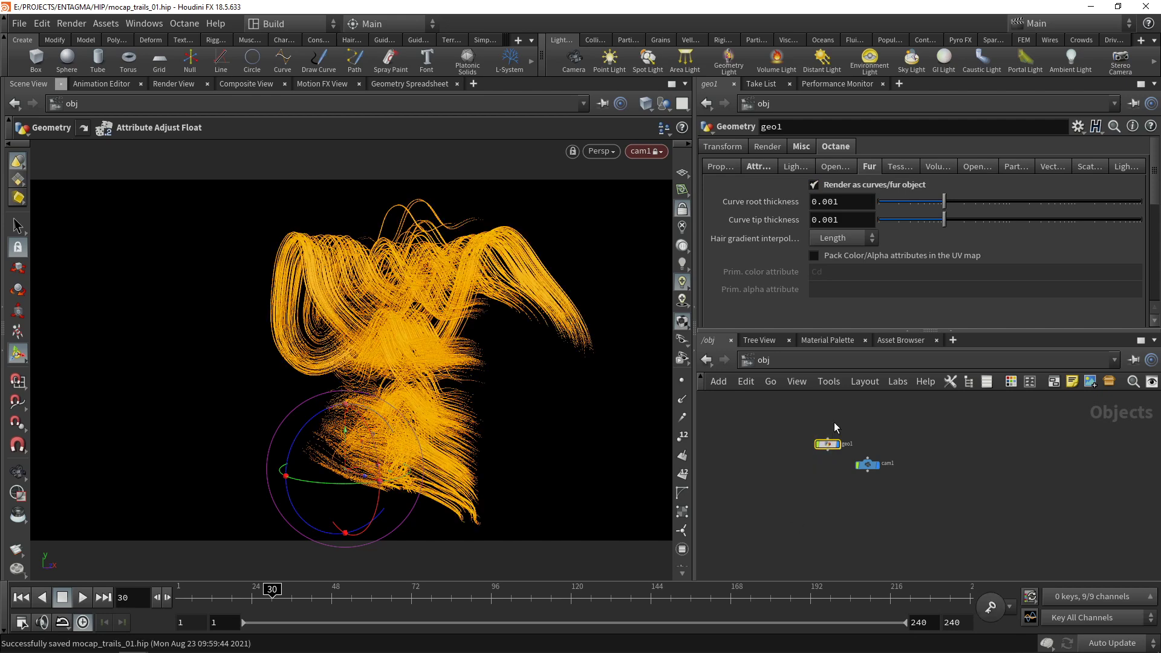
{"action": "key", "text": "Return"}
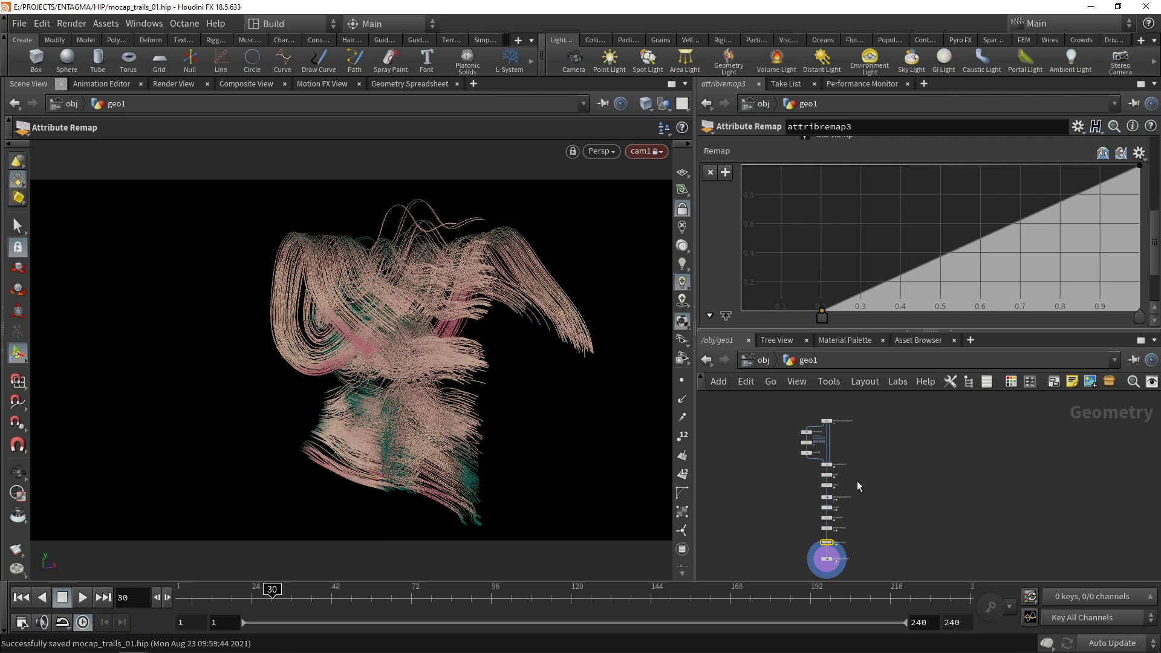
{"action": "scroll", "coordinate": [858, 480], "scroll_direction": "up", "scroll_amount": 3}
{"action": "middle_click_drag", "start_coordinate": [894, 508], "coordinate": [917, 333]}
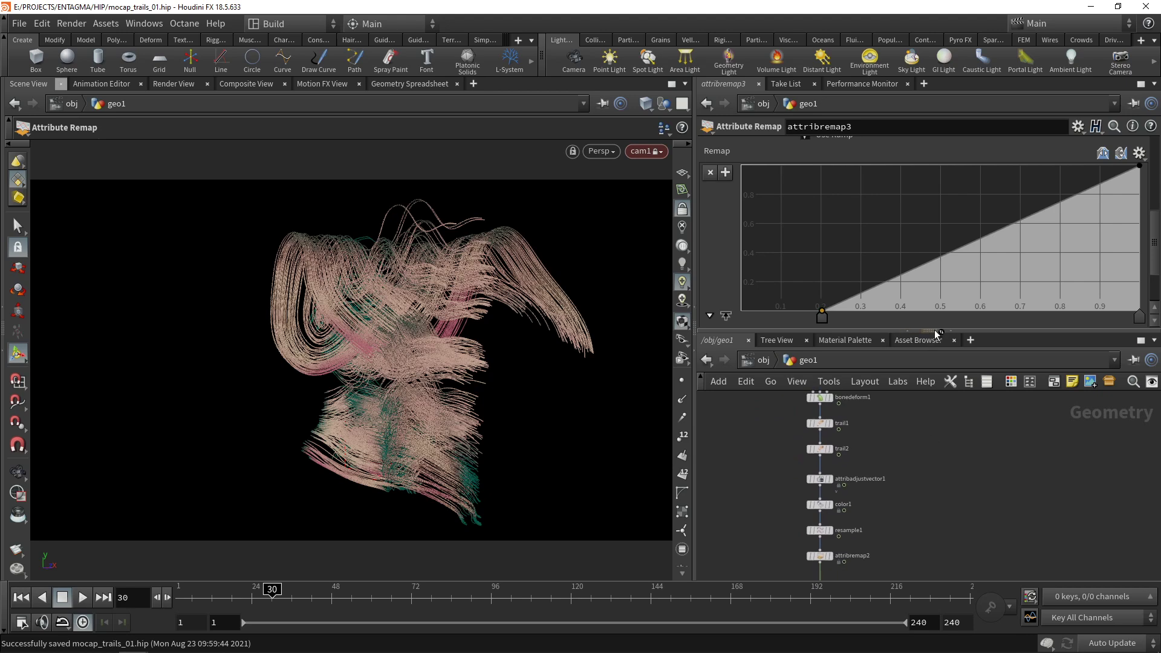
{"action": "left_click_drag", "start_coordinate": [937, 334], "coordinate": [937, 225]}
{"action": "middle_click_drag", "start_coordinate": [926, 454], "coordinate": [957, 466]}
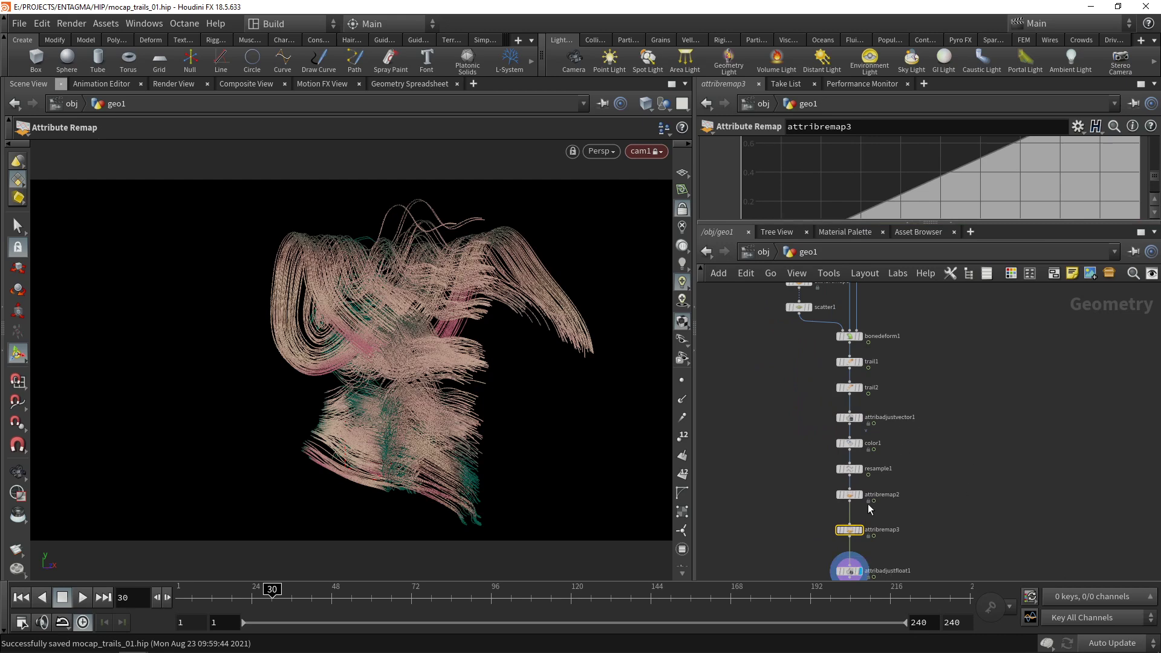
{"action": "middle_click_drag", "start_coordinate": [1007, 482], "coordinate": [960, 498]}
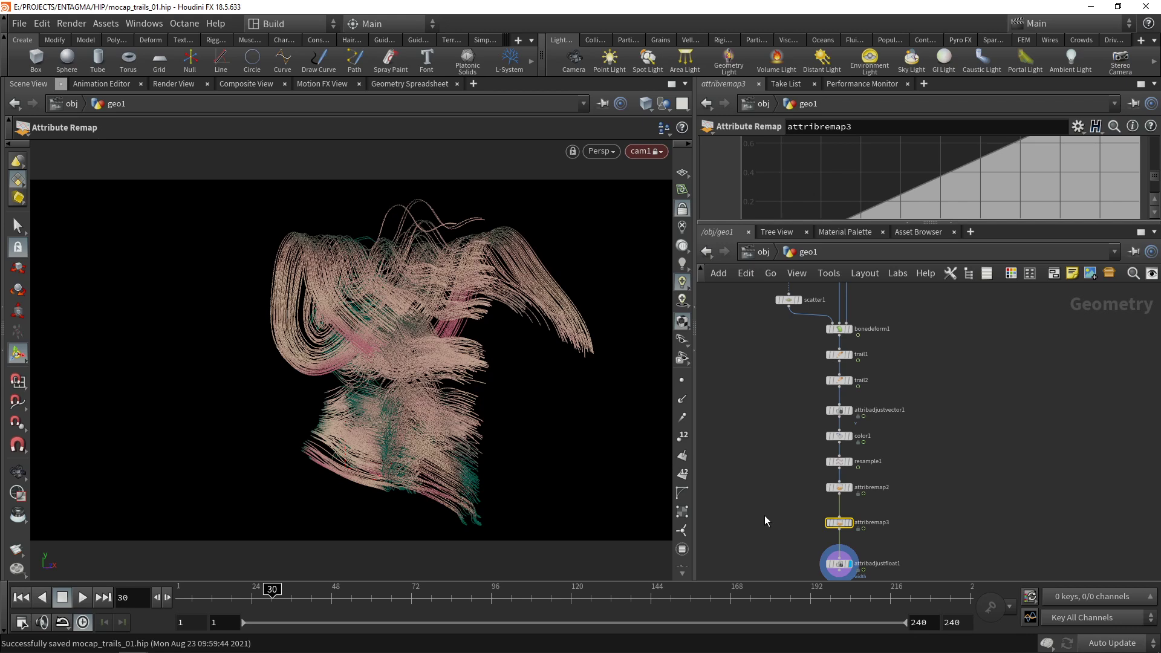
{"action": "scroll", "coordinate": [764, 515], "scroll_direction": "down", "scroll_amount": 2}
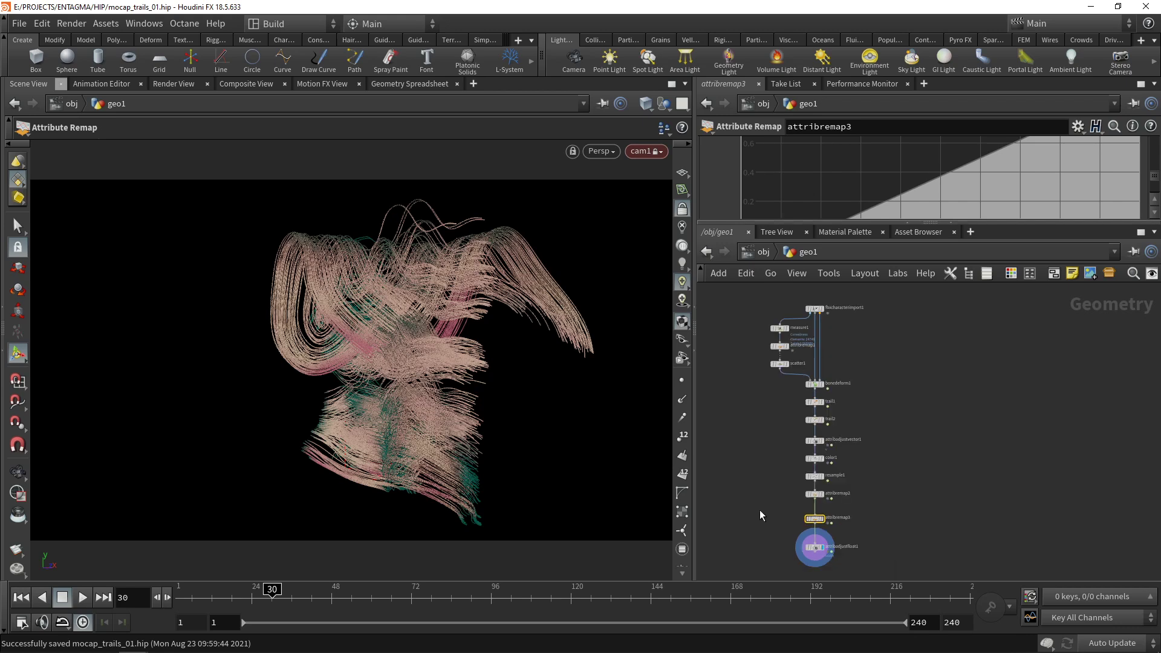